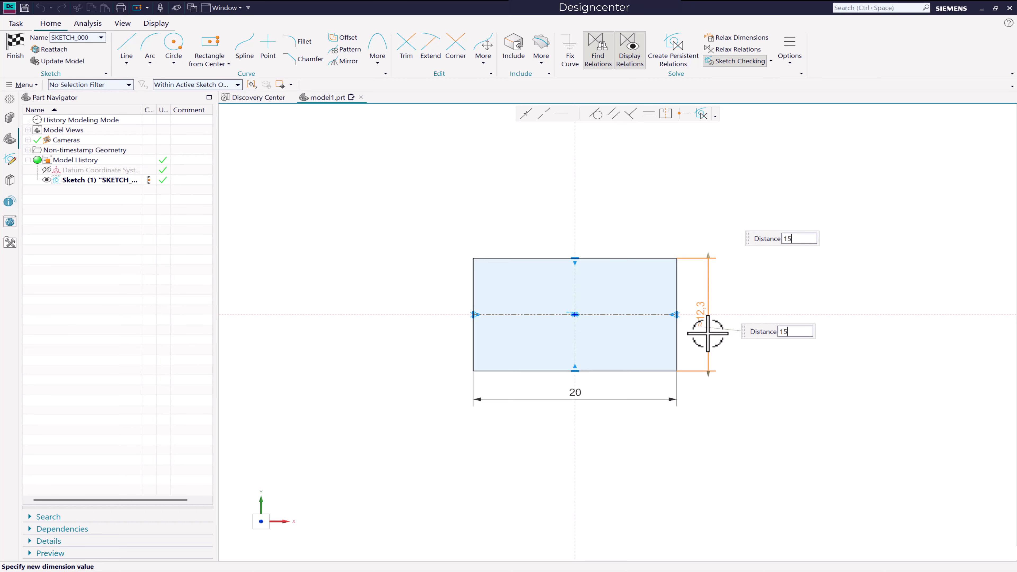
Step: Set the rectangle's height to 15 mm and sketch four small circles near its corners, the lower-left one about 1.5 mm in diameter
key("Return")
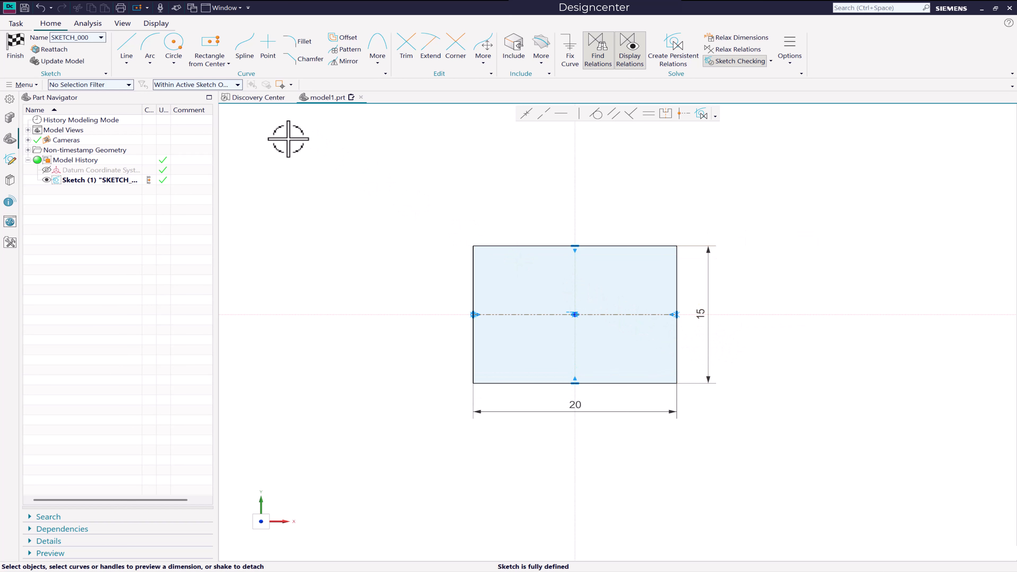
left_click(175, 56)
scroll(520, 299, "up", 3)
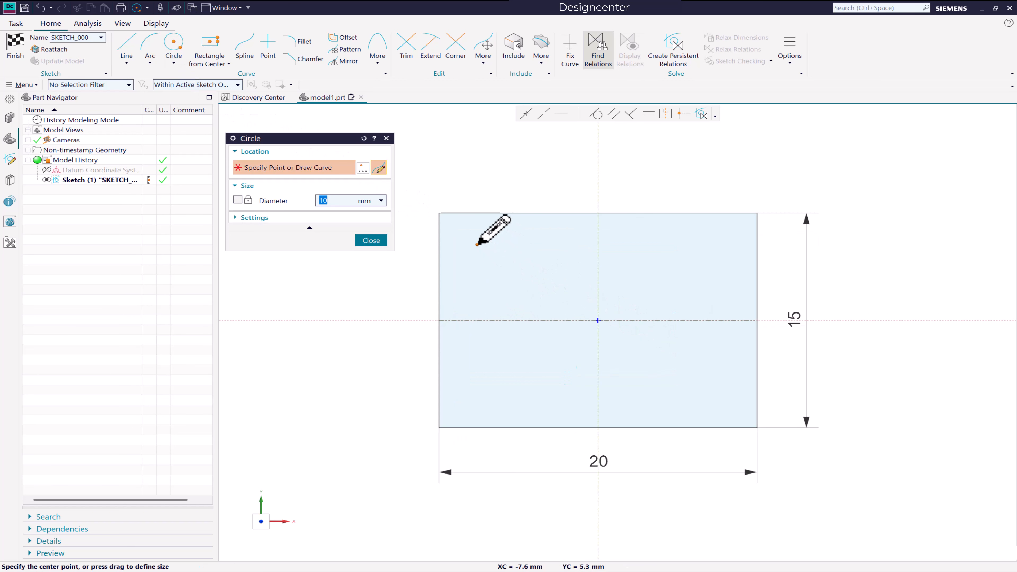
left_click(490, 252)
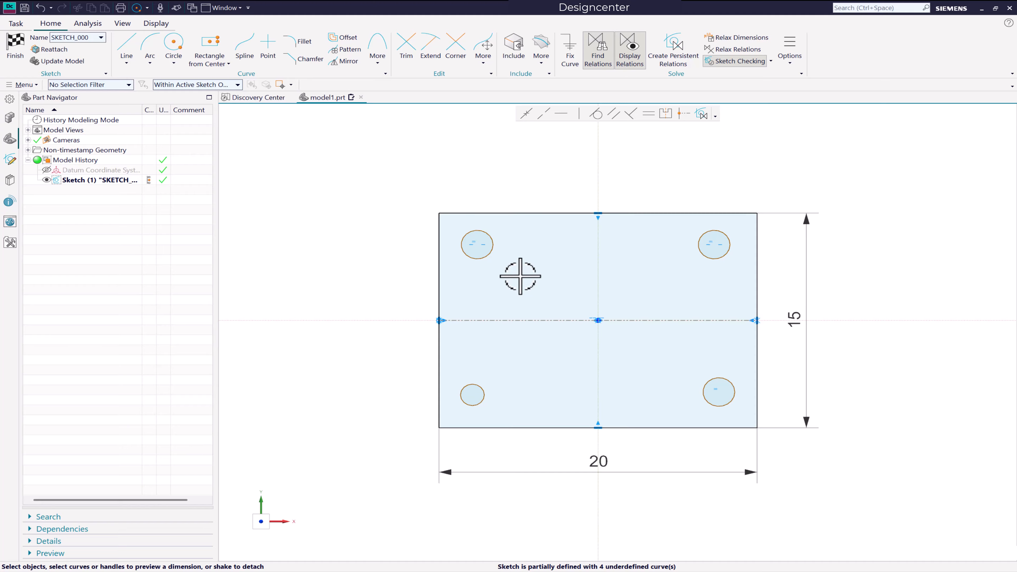
Step: Make the circle radii equal with Make Equal, using the upper-left circle as motion curve and the lower-left circle as stationary curve
left_click(649, 114)
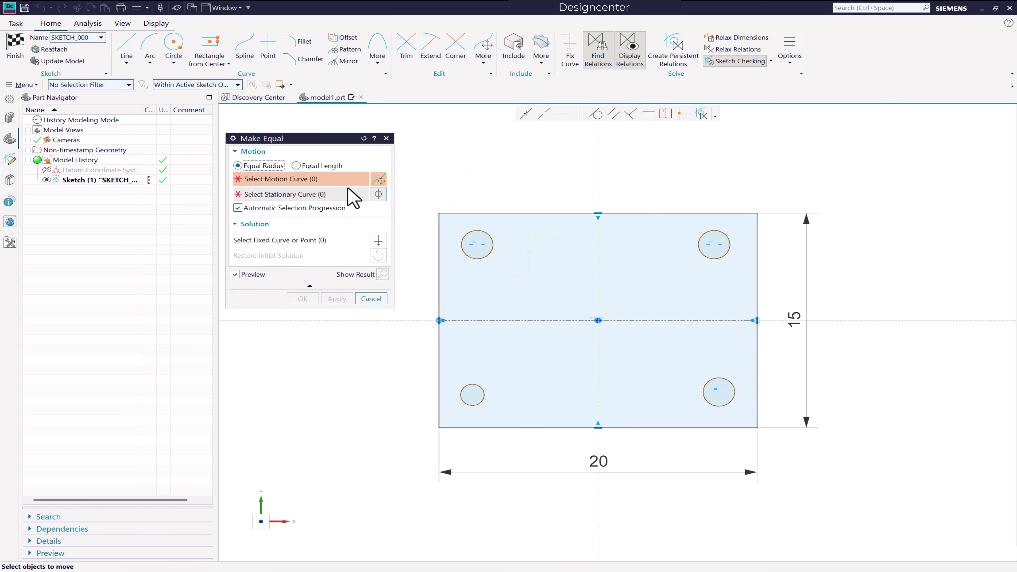
left_click(473, 250)
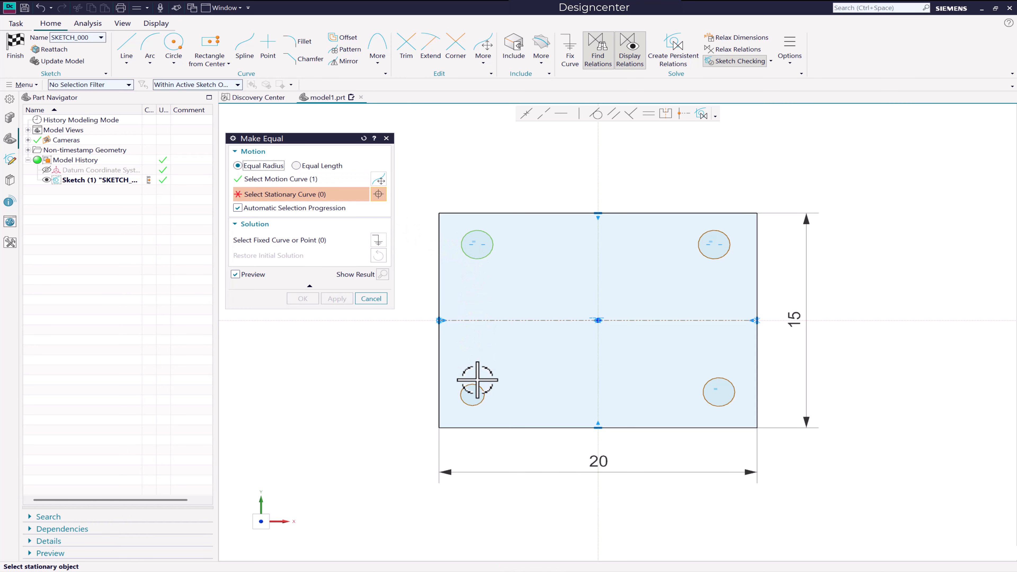
left_click(488, 380)
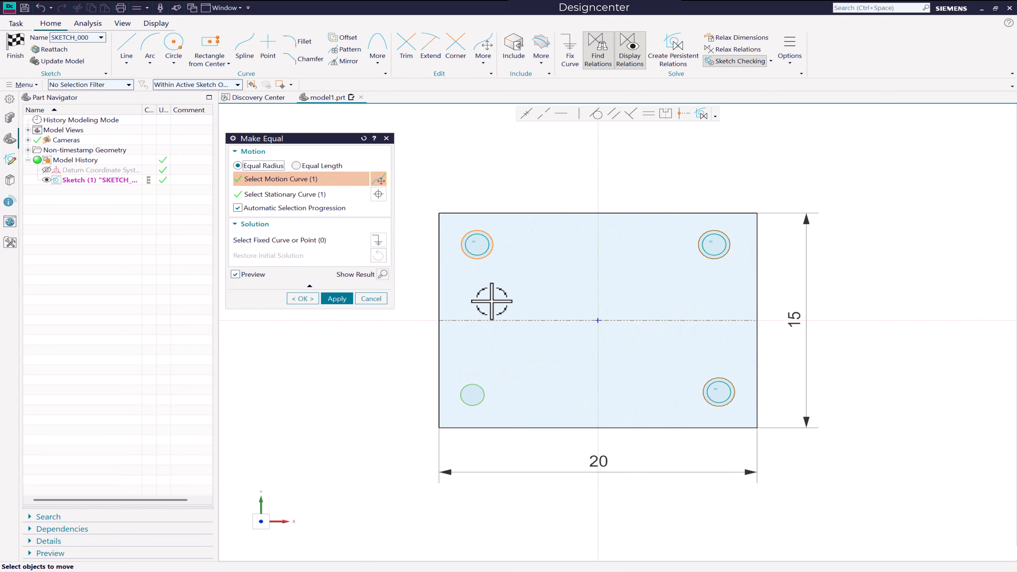
left_click(338, 298)
left_click(371, 298)
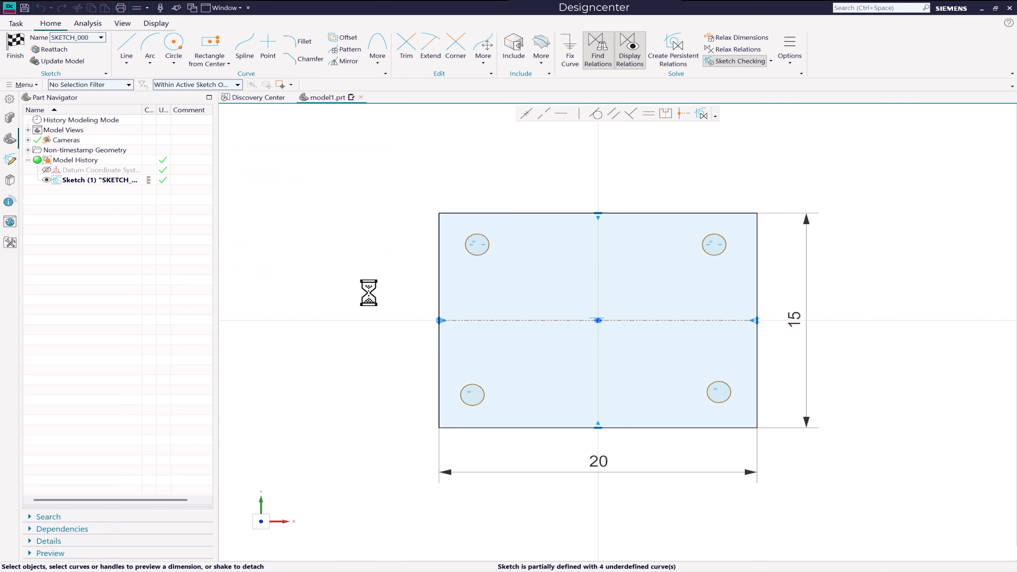
Step: Align the centers of the two upper circles horizontally, and likewise the centers of the two lower circles, with Make Horizontal
left_click(562, 116)
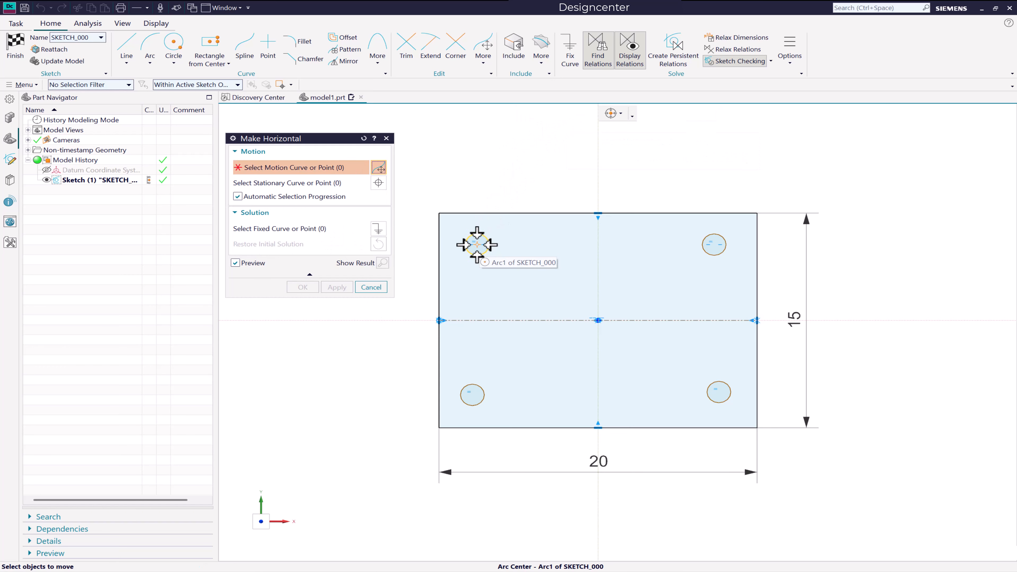
left_click(476, 245)
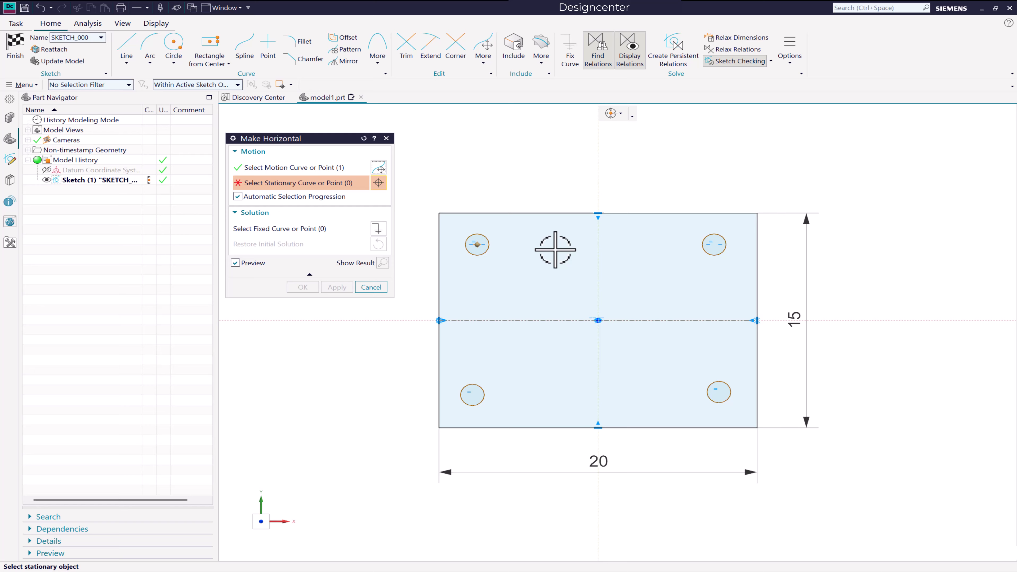
left_click(714, 244)
left_click(336, 287)
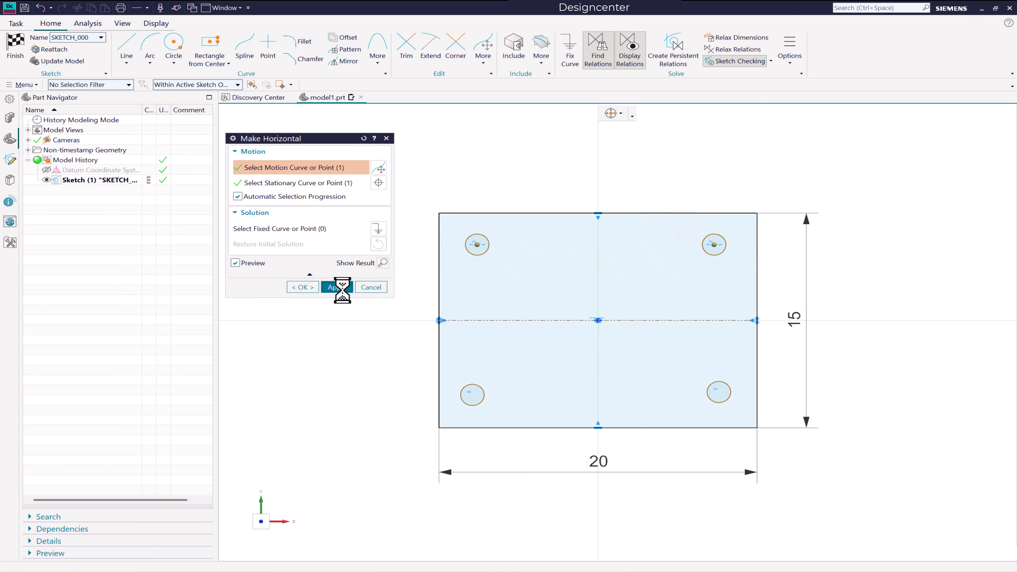
left_click(472, 394)
left_click(724, 387)
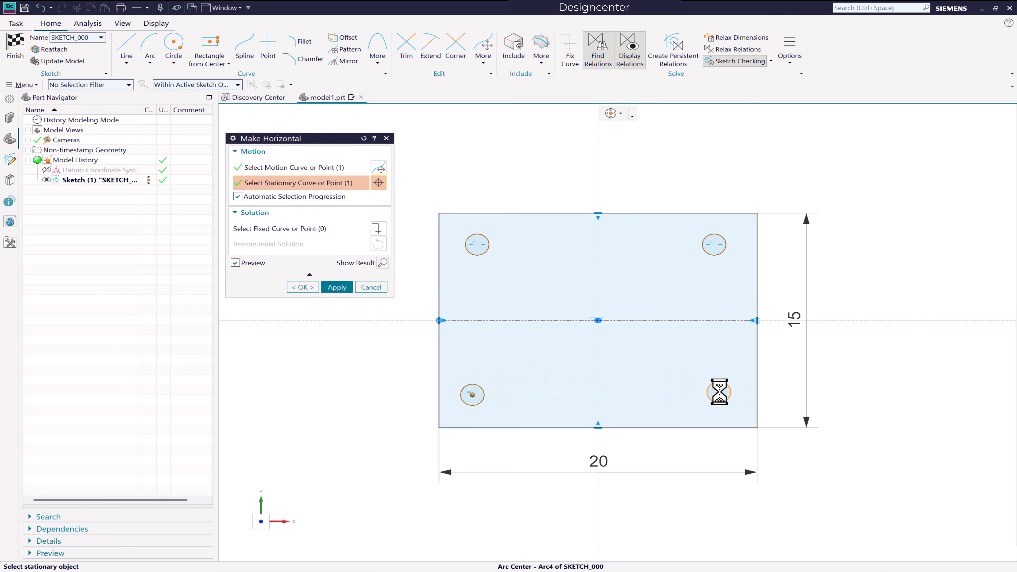
left_click(343, 287)
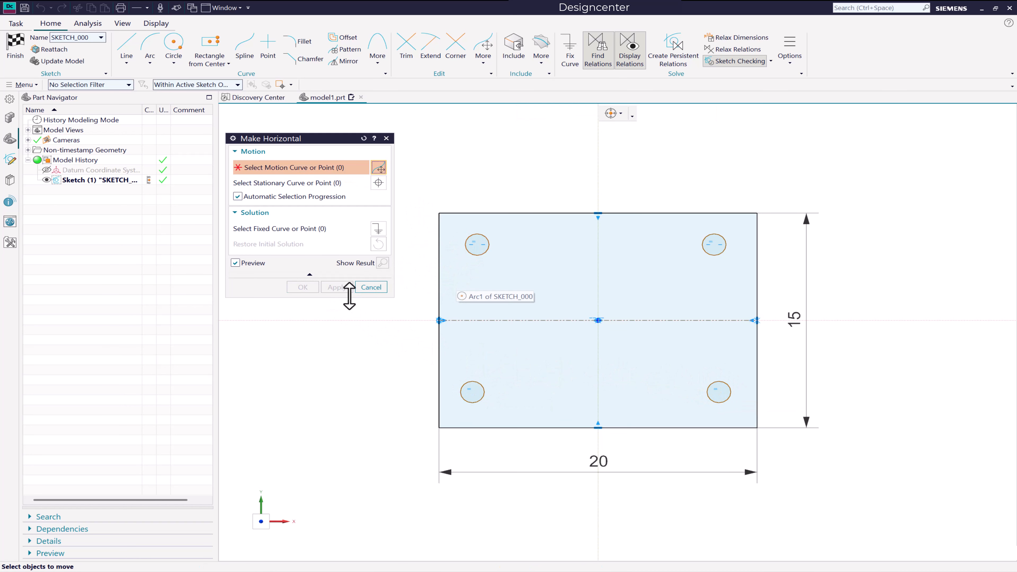
left_click(371, 287)
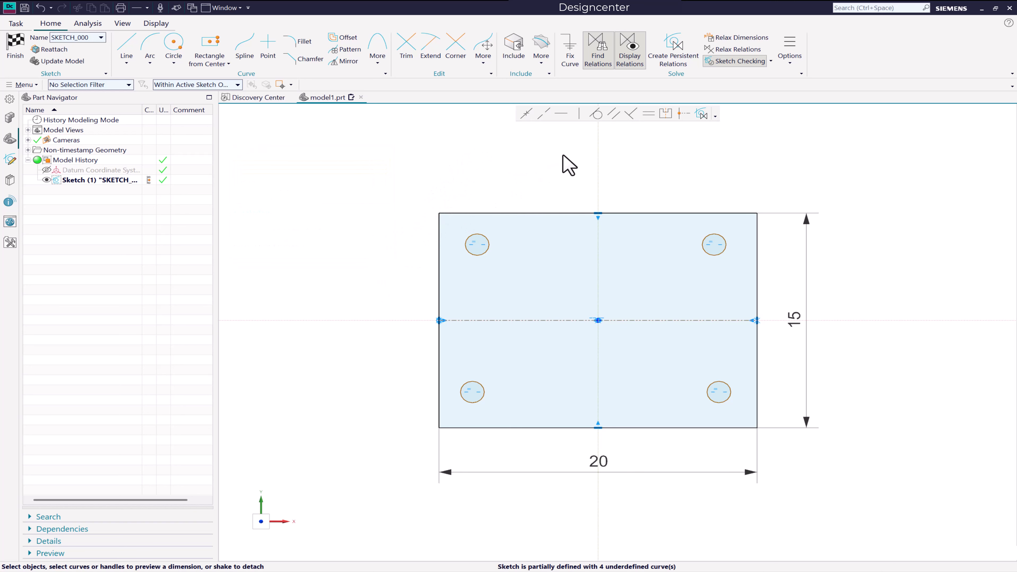
Step: Align each upper circle's center vertically with the lower circle's center on the same side, for both the left and right pairs
left_click(576, 116)
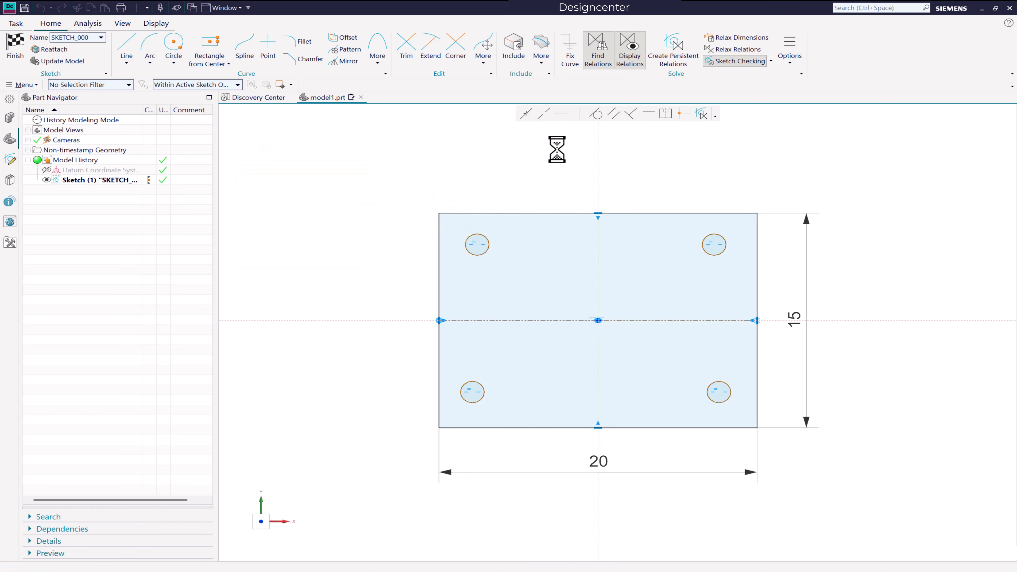
left_click(476, 245)
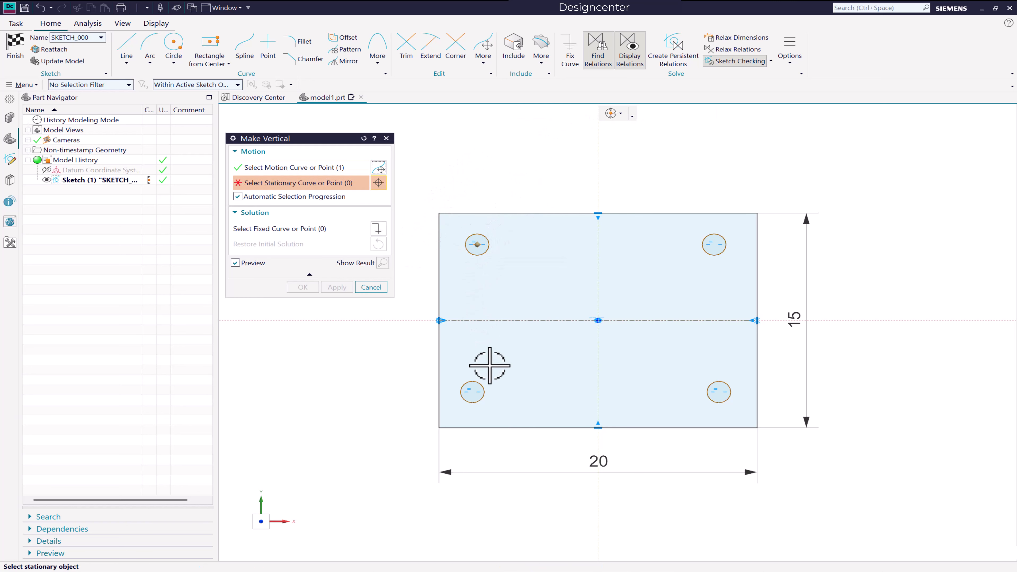
left_click(473, 391)
left_click(346, 292)
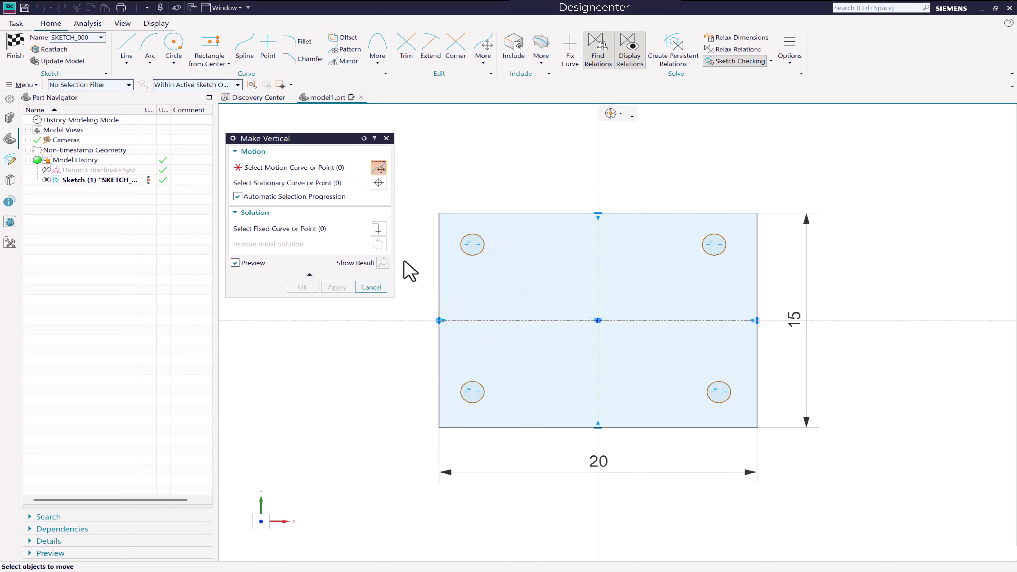
left_click(715, 245)
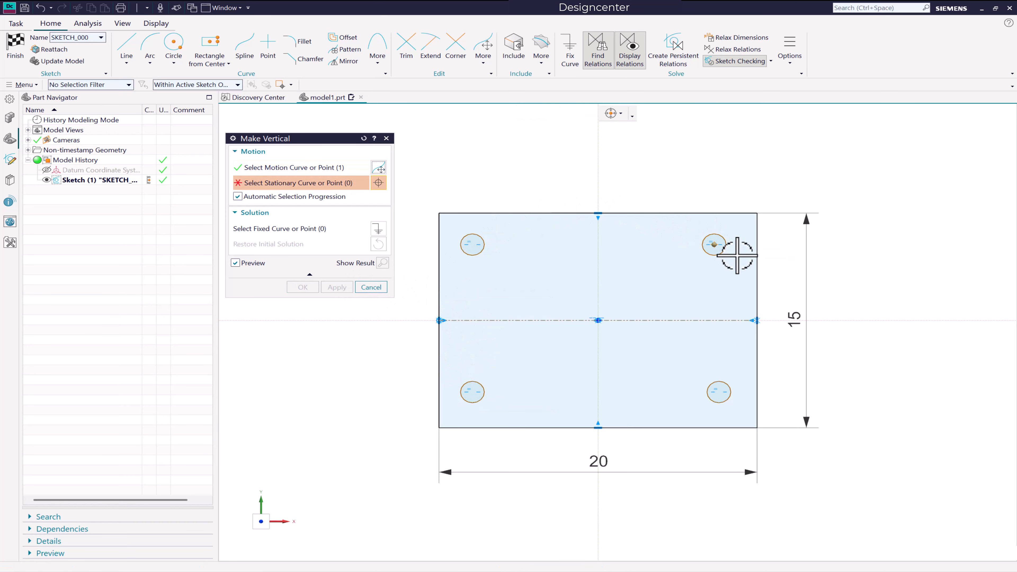
left_click(719, 391)
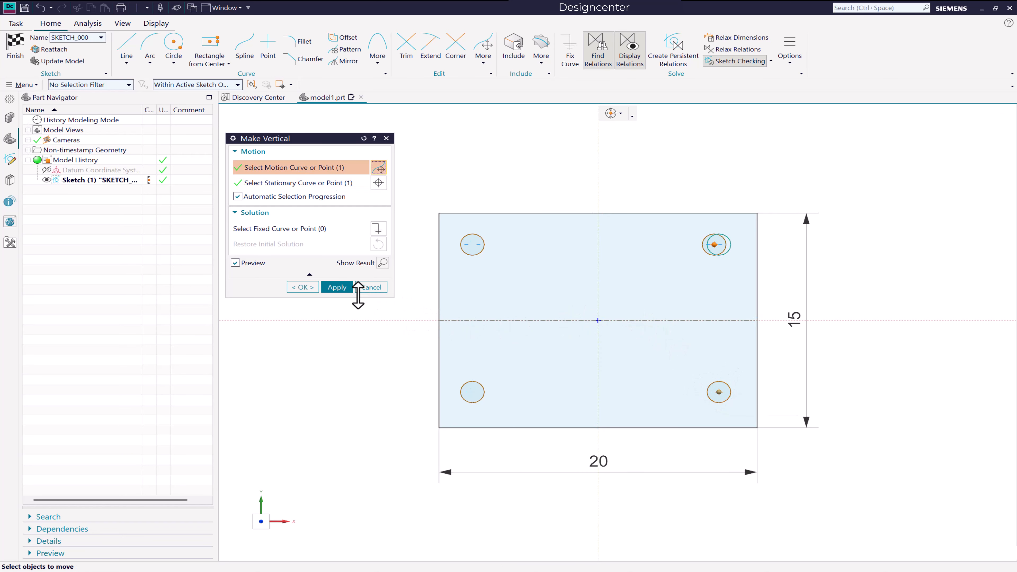
left_click(346, 287)
left_click(373, 286)
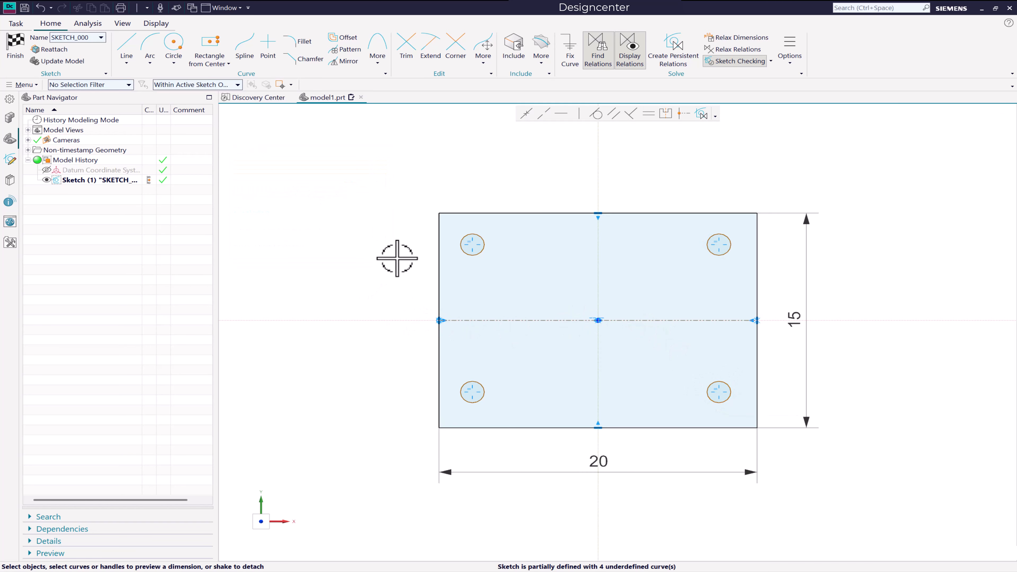
Step: Add a 1.5 mm diameter dimension to the upper-left circle
scroll(397, 258, "up", 1)
scroll(340, 222, "down", 1)
scroll(482, 246, "up", 1)
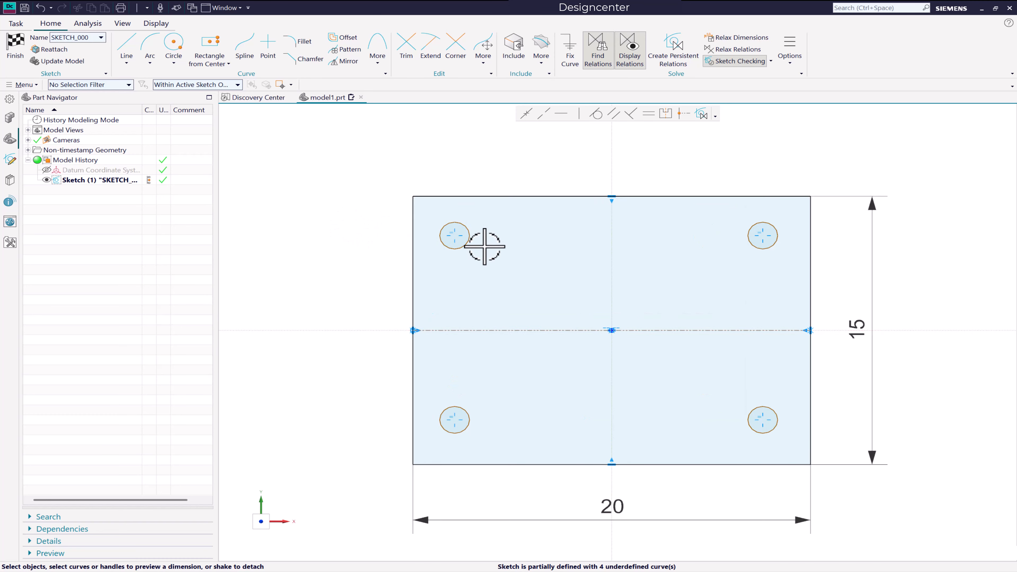
scroll(484, 247, "up", 1)
key("d")
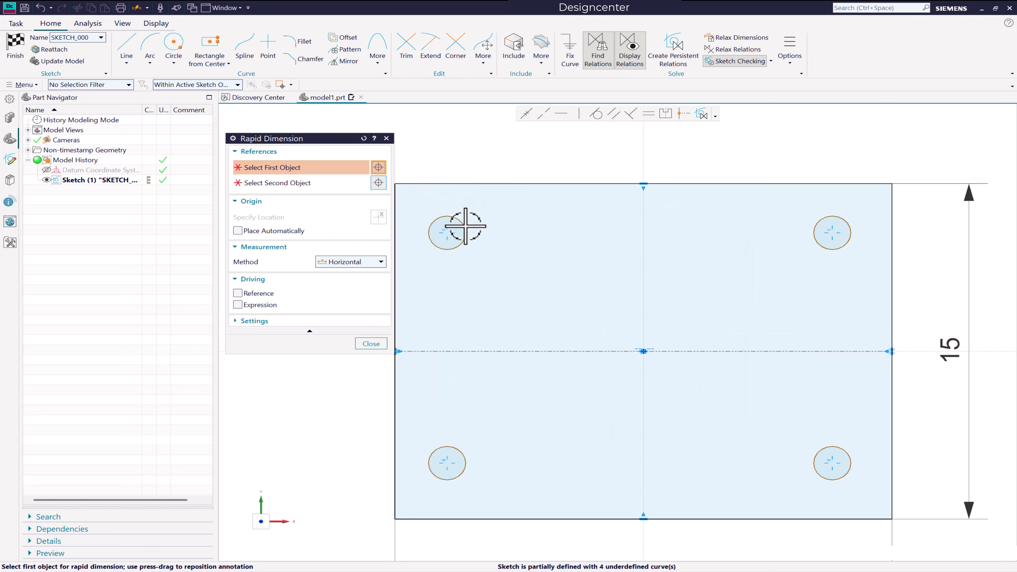
key("Escape")
left_click(463, 227)
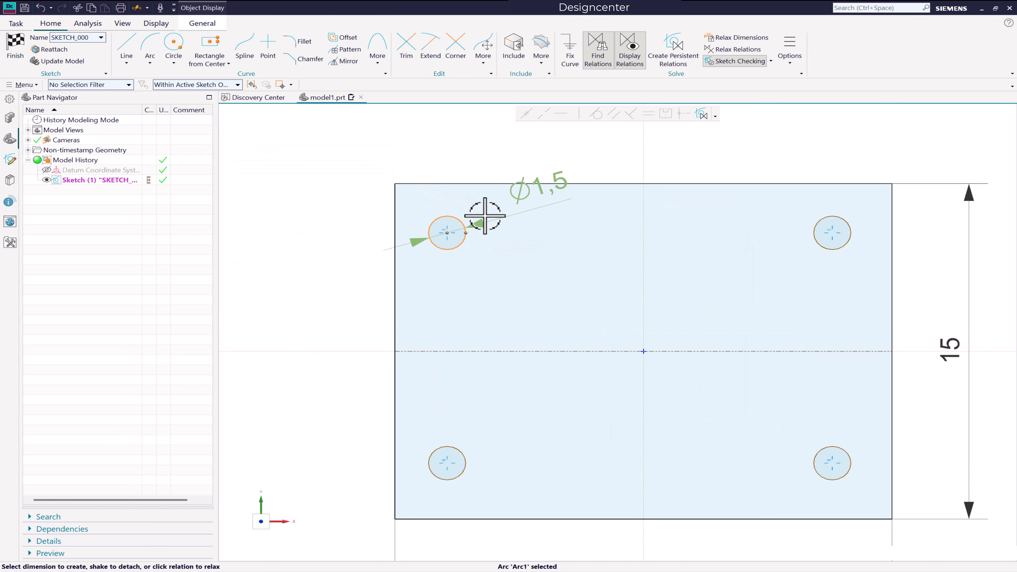
left_click(532, 195)
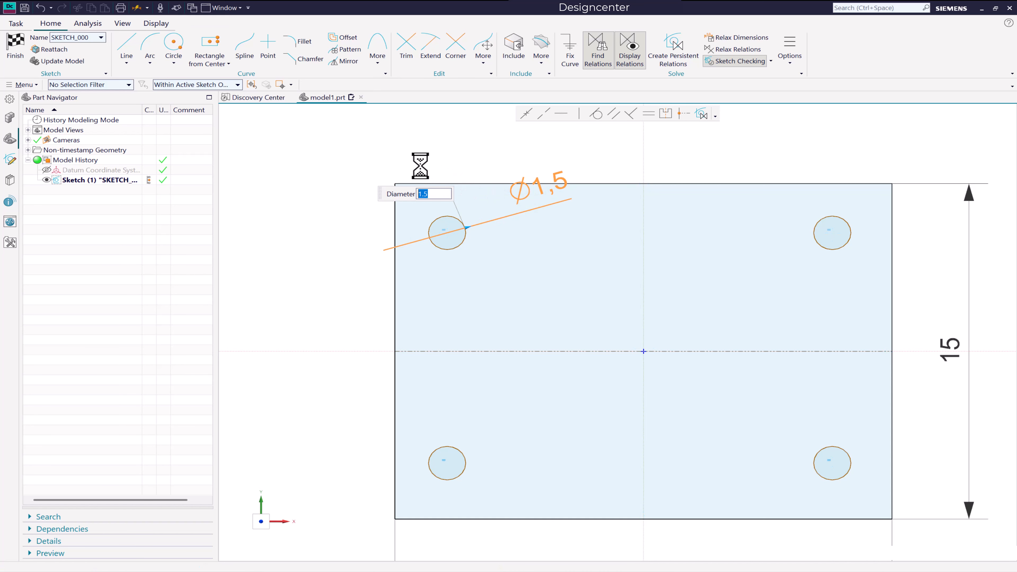
key("Return")
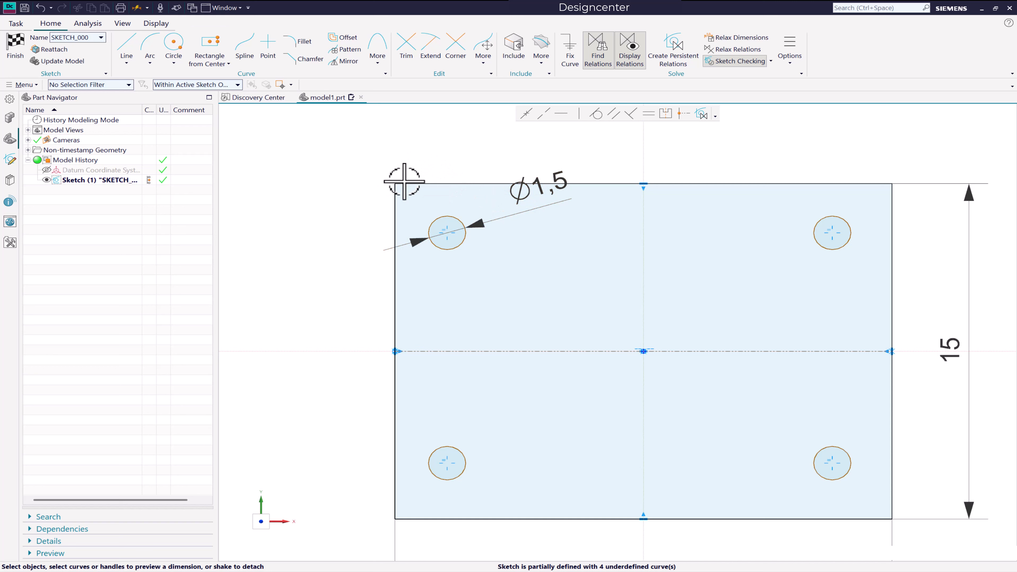
Step: Dimension the upper-left circle's center 2 mm from the rectangle's left edge
left_click(447, 232)
left_click(396, 220)
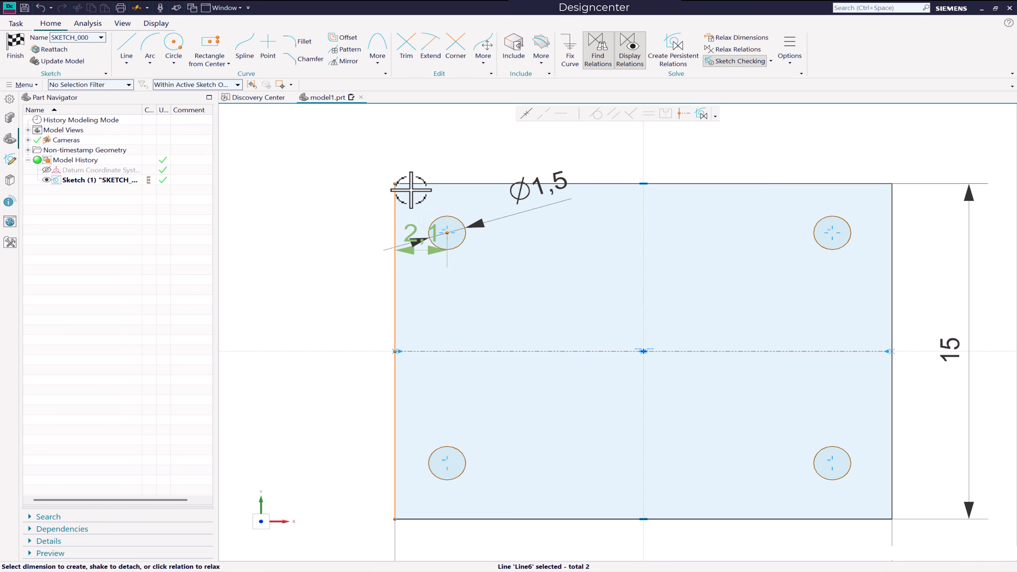
left_click(413, 228)
type("2")
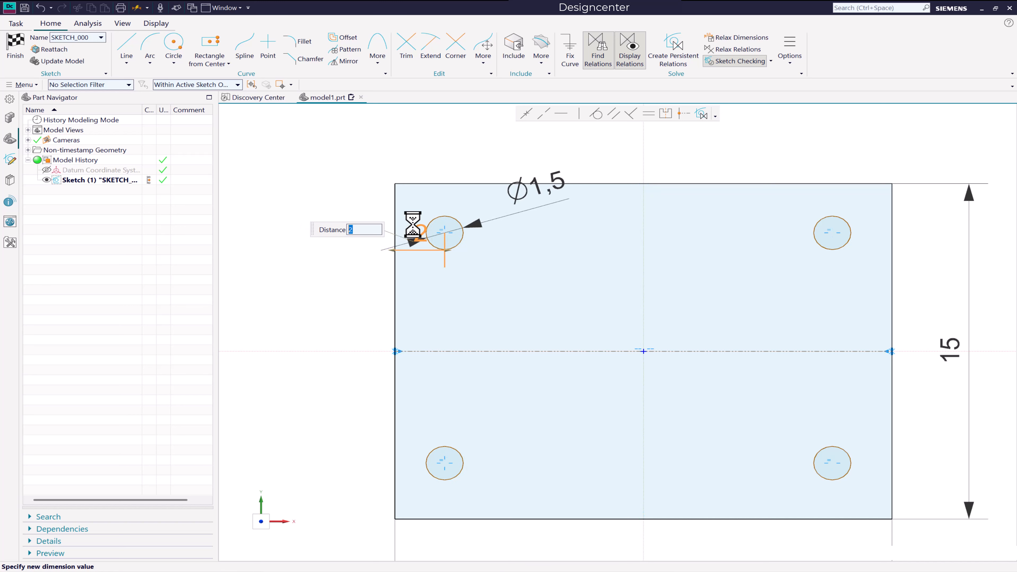
key("Return")
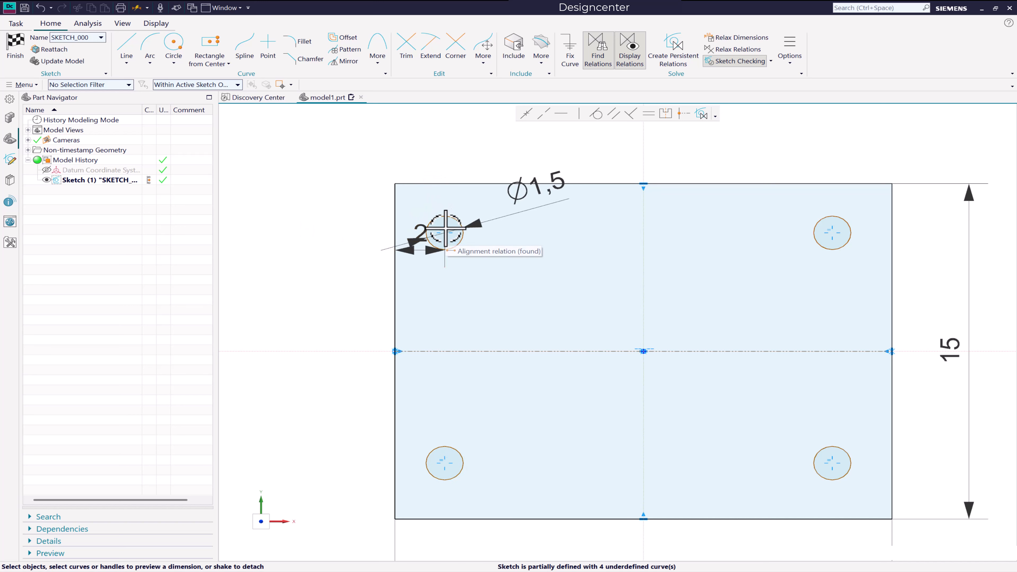
Step: Dimension the upper-left circle's center 2 mm from the rectangle's top edge
left_click(445, 232)
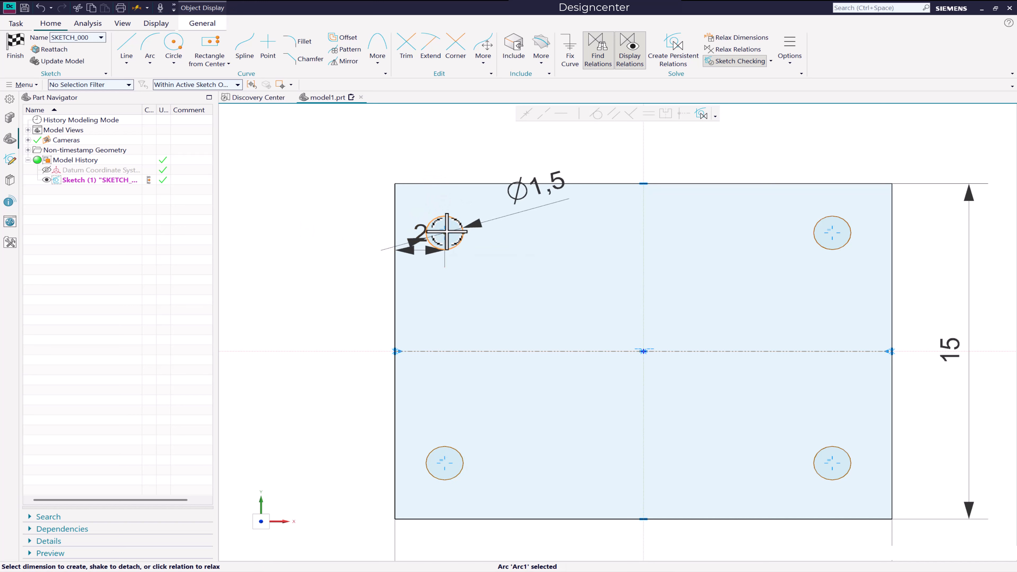
left_click(448, 183)
left_click(450, 199)
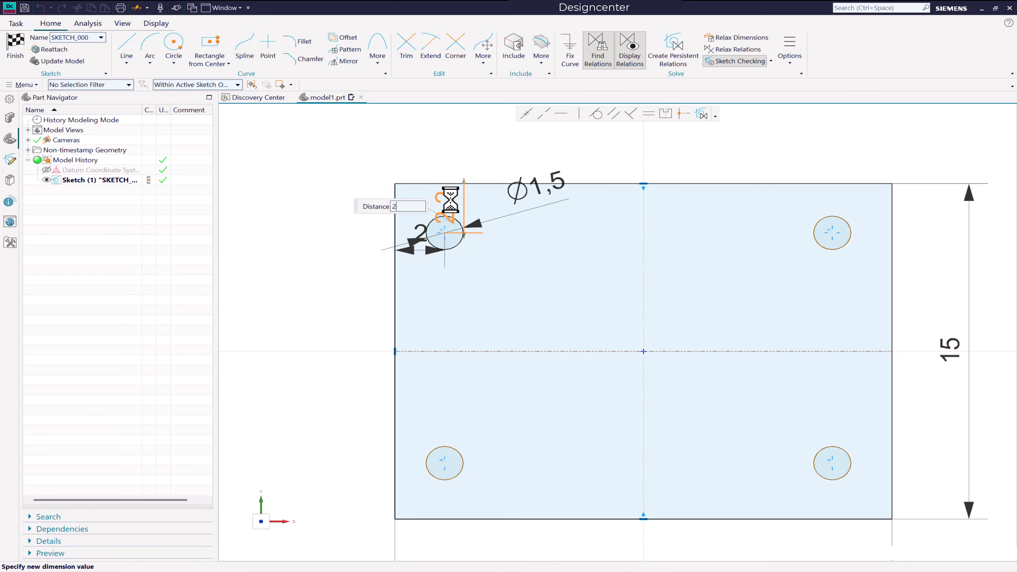
key("Return")
Step: Reposition the upper-left circle's two location dimensions so they sit clear of the circle and its diameter dimension
scroll(268, 211, "down", 2)
scroll(456, 198, "up", 3)
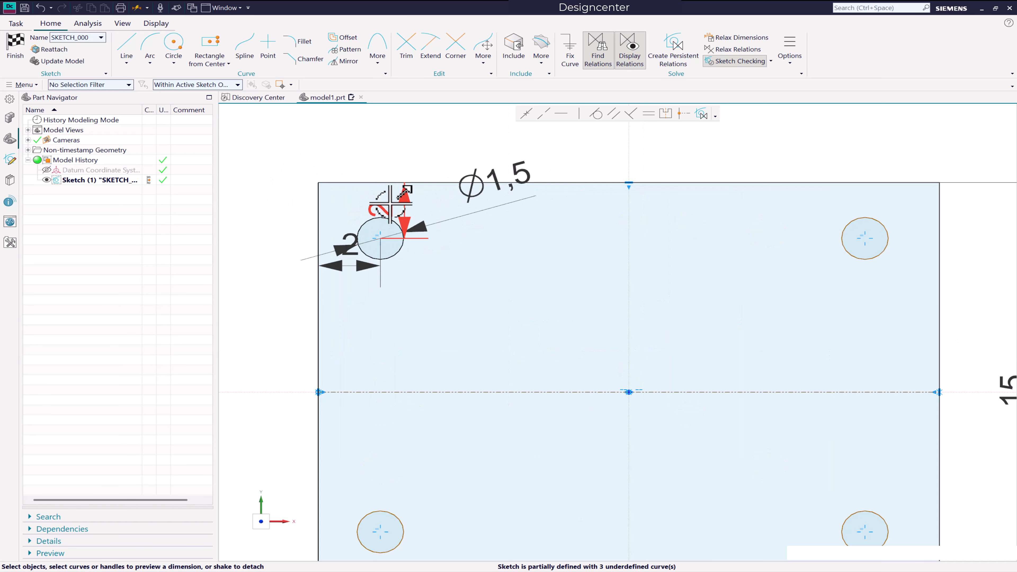
left_click(286, 303)
key("Return")
scroll(280, 240, "down", 3)
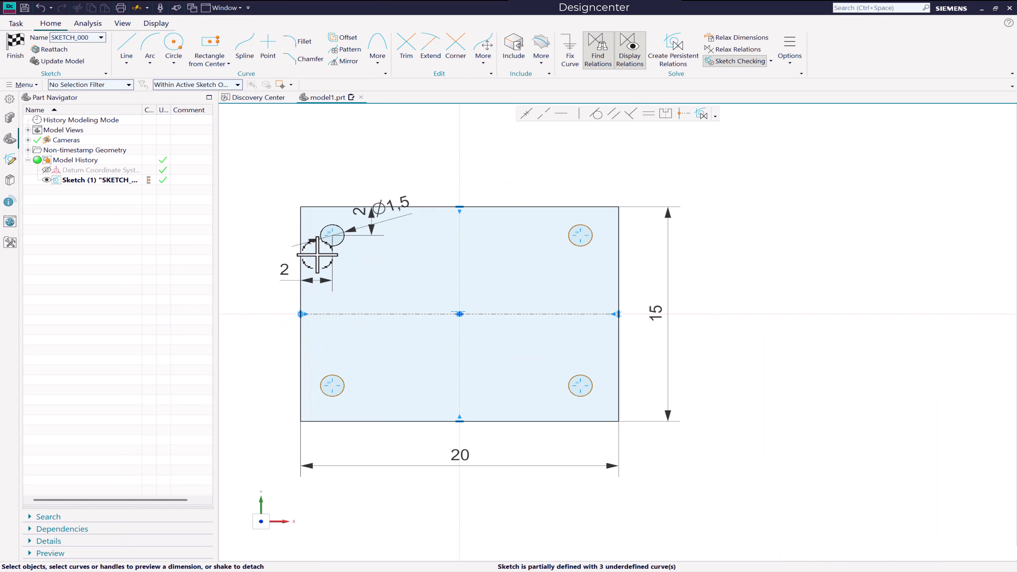
Step: Dimension the horizontal distance from the lower-left circle's center to the rectangle's left edge
scroll(318, 324, "up", 1)
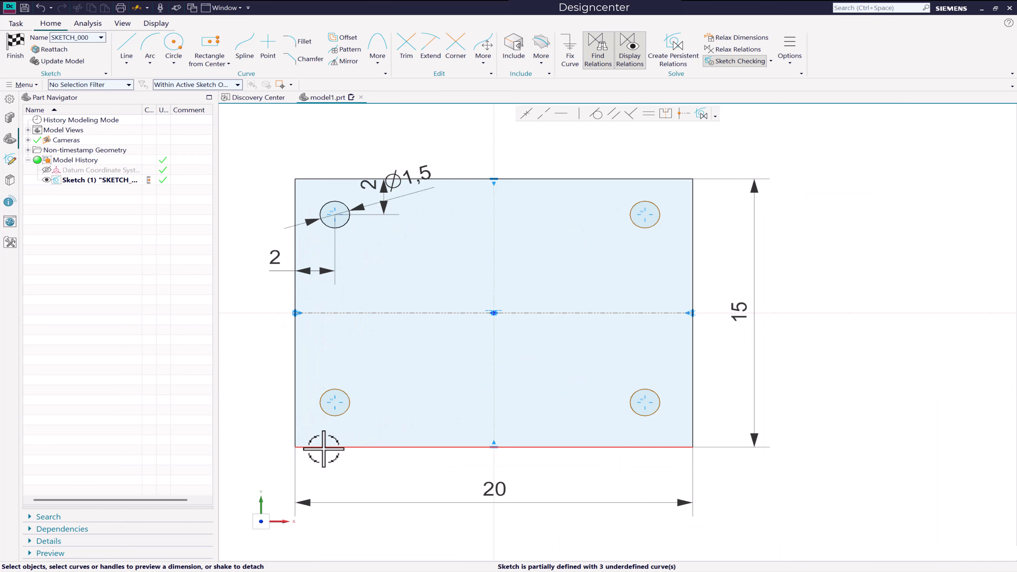
left_click(335, 402)
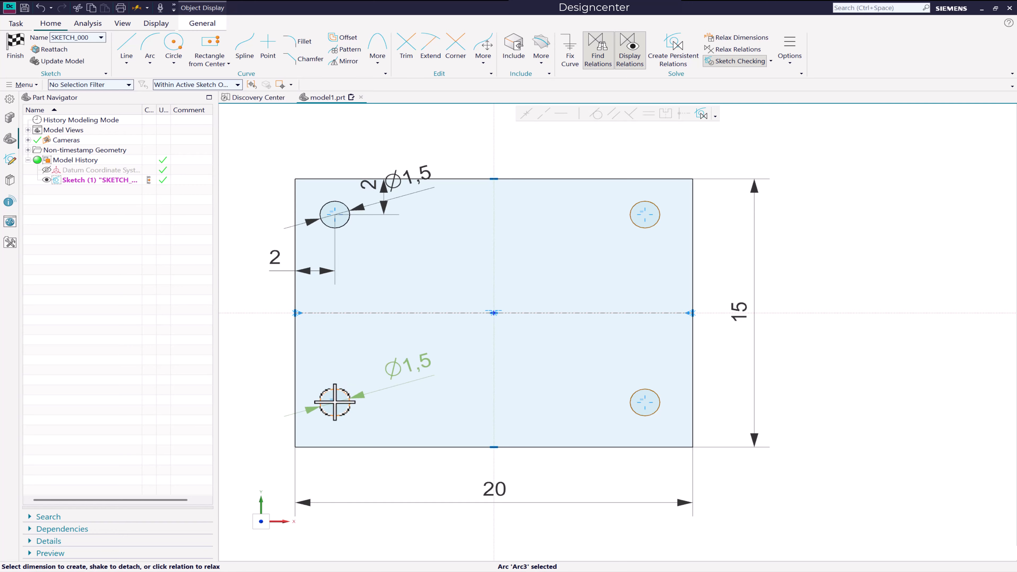
left_click(295, 398)
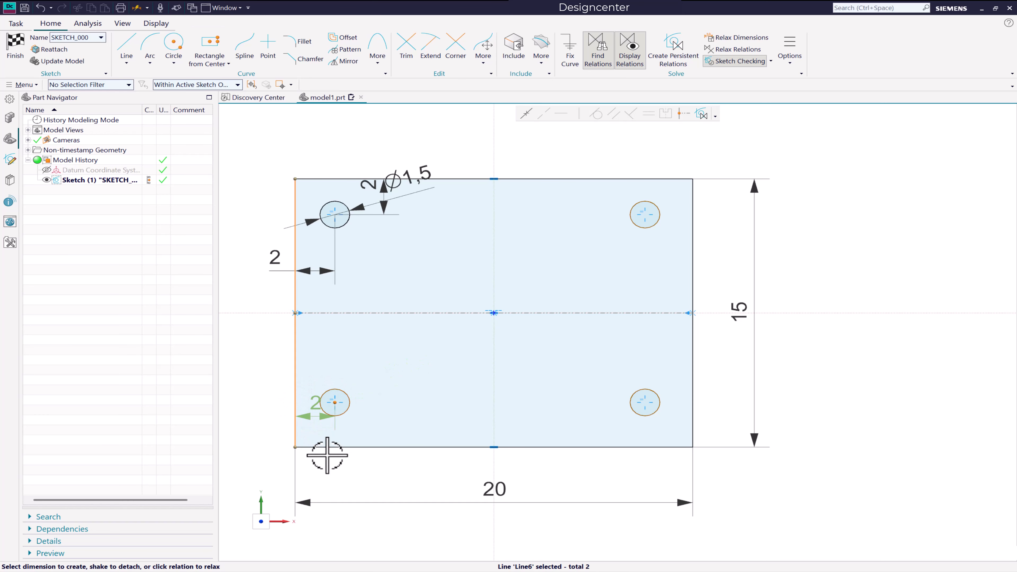
left_click(316, 429)
Step: Dimension the lower-left circle's center 2 mm from the rectangle's bottom edge
scroll(329, 432, "up", 2)
left_click(357, 390)
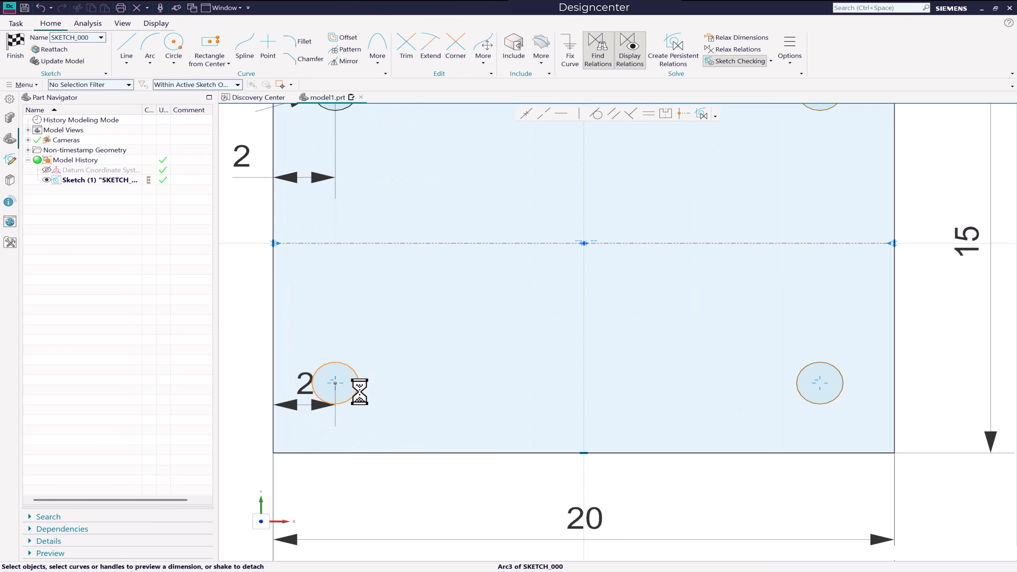
left_click(338, 384)
left_click(374, 452)
left_click(348, 423)
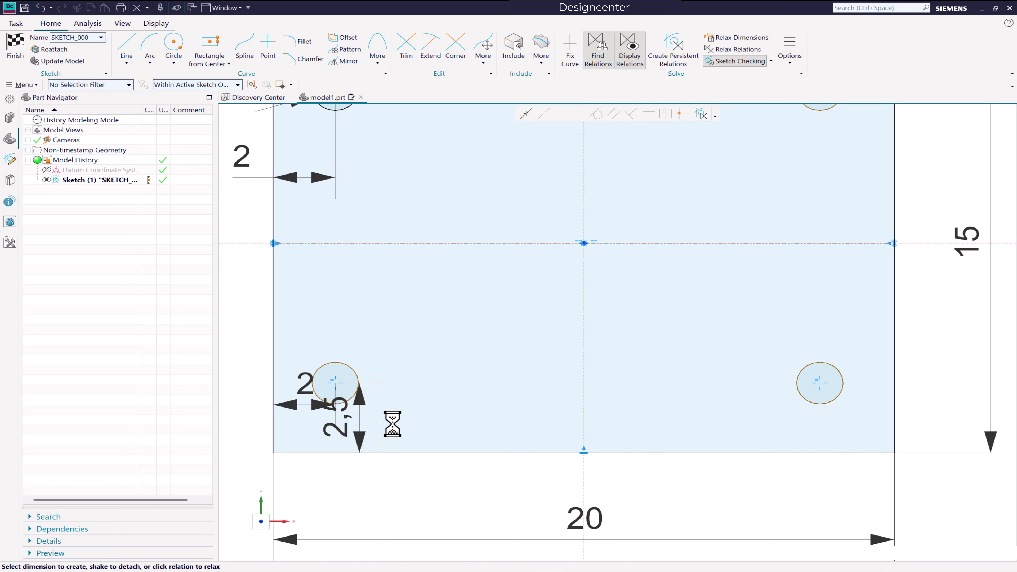
type("2")
key("Return")
Step: Dimension the upper-right circle's center 2 mm from the rectangle's right edge
scroll(390, 420, "down", 2)
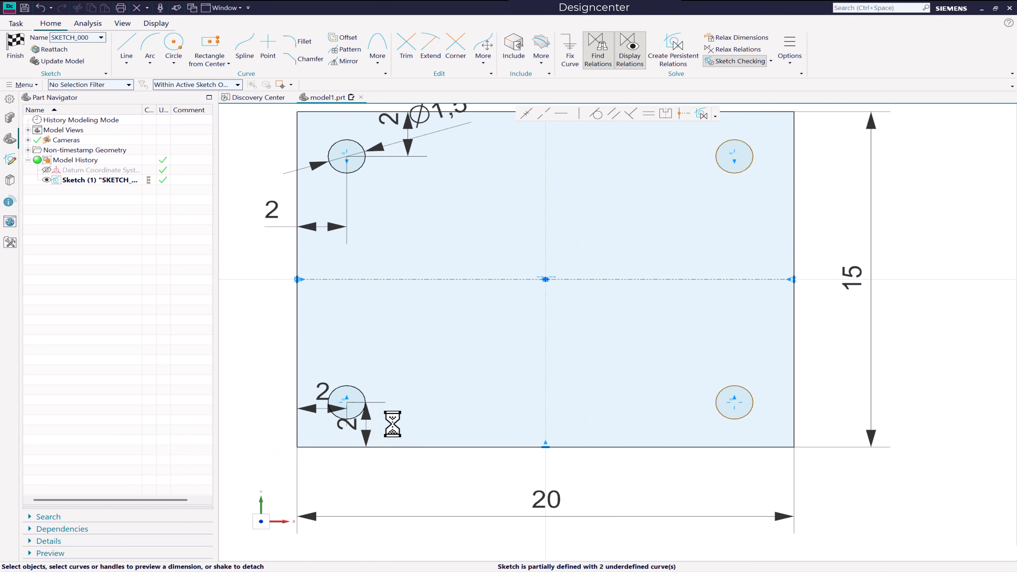
left_click(645, 224)
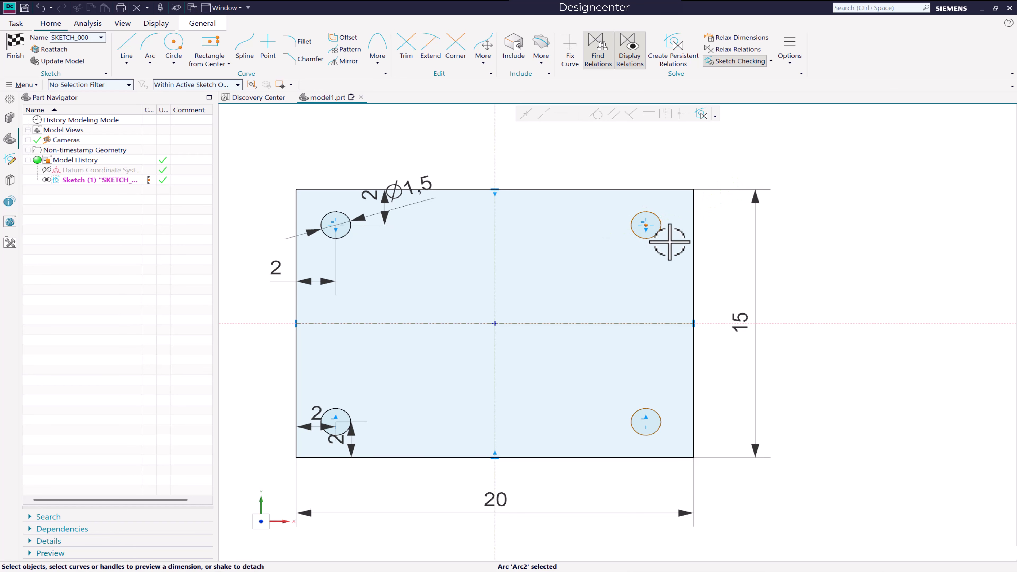
left_click(697, 237)
left_click(676, 239)
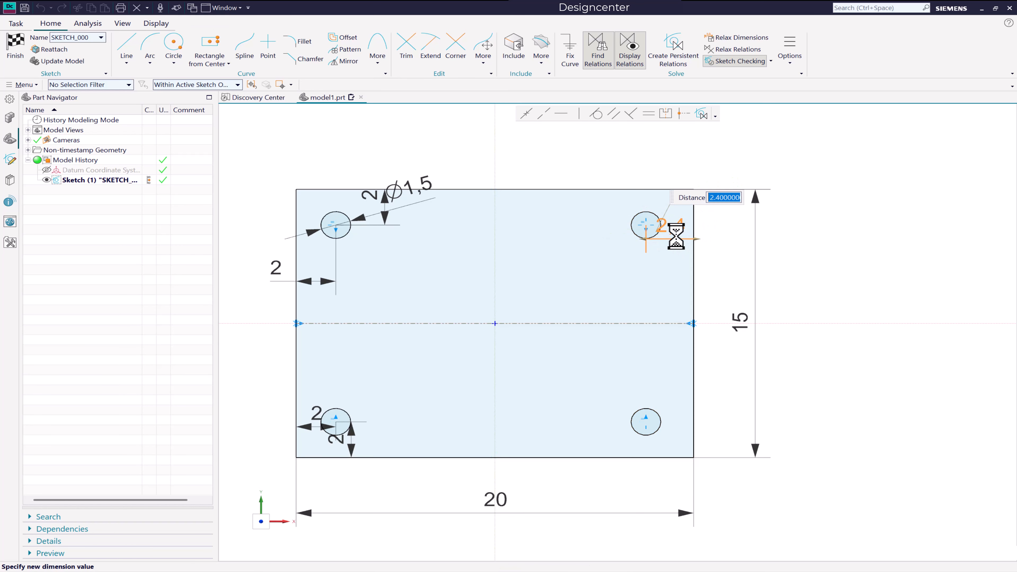
key("Return")
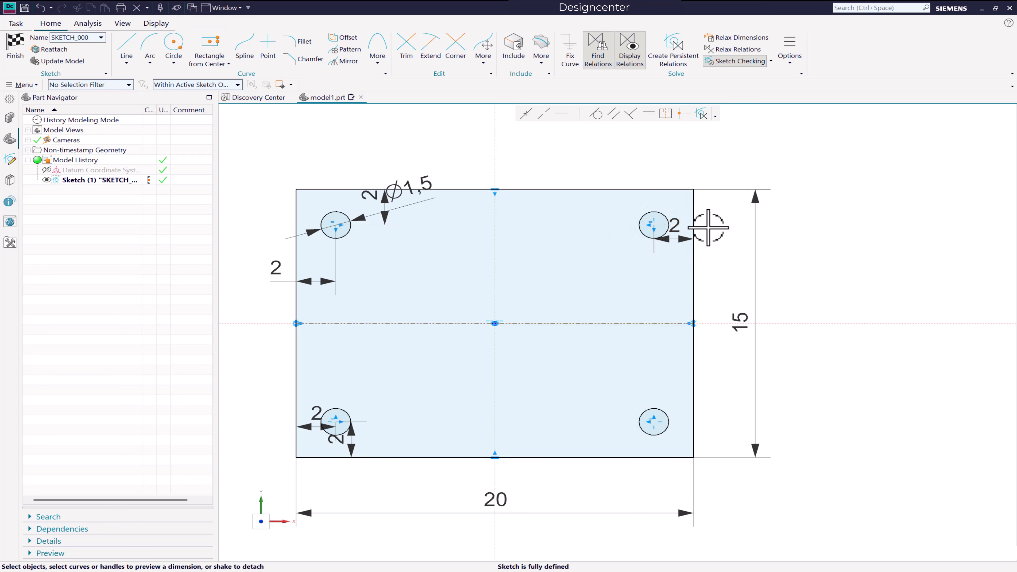
Step: Dimension the vertical distance from the upper-right circle's center to the rectangle's top edge
scroll(694, 226, "up", 1)
left_click(646, 224)
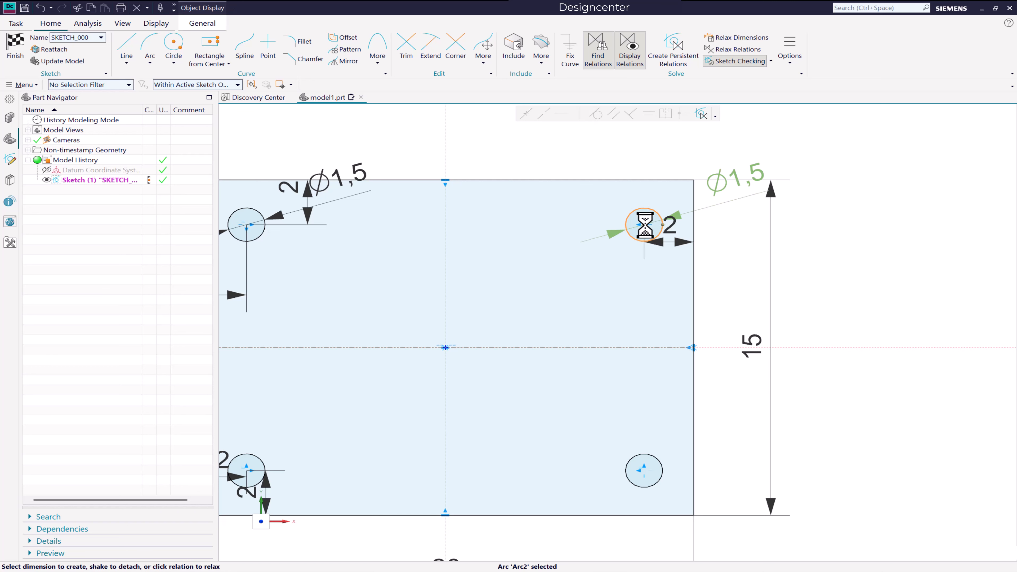
left_click(648, 180)
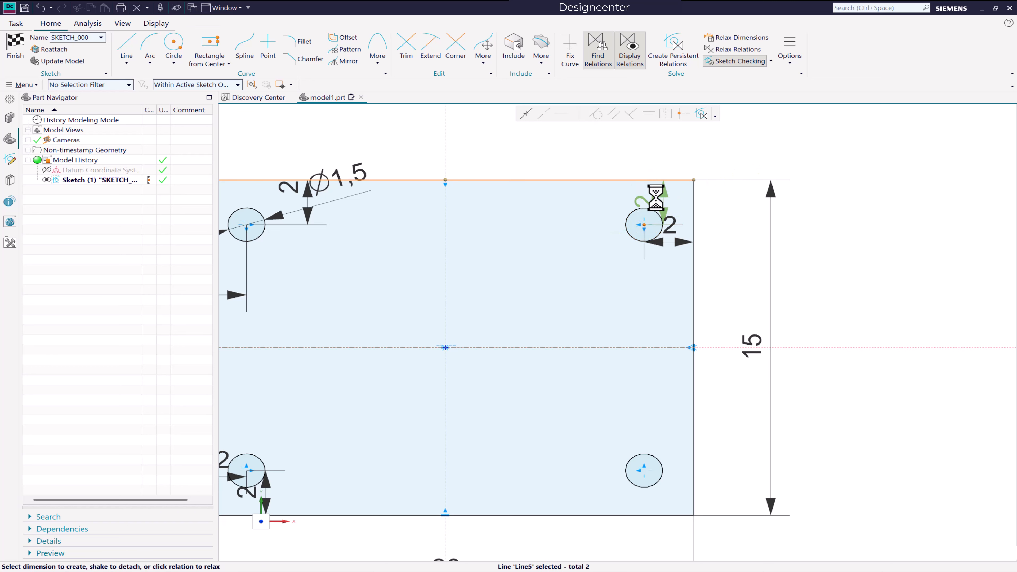
left_click(656, 197)
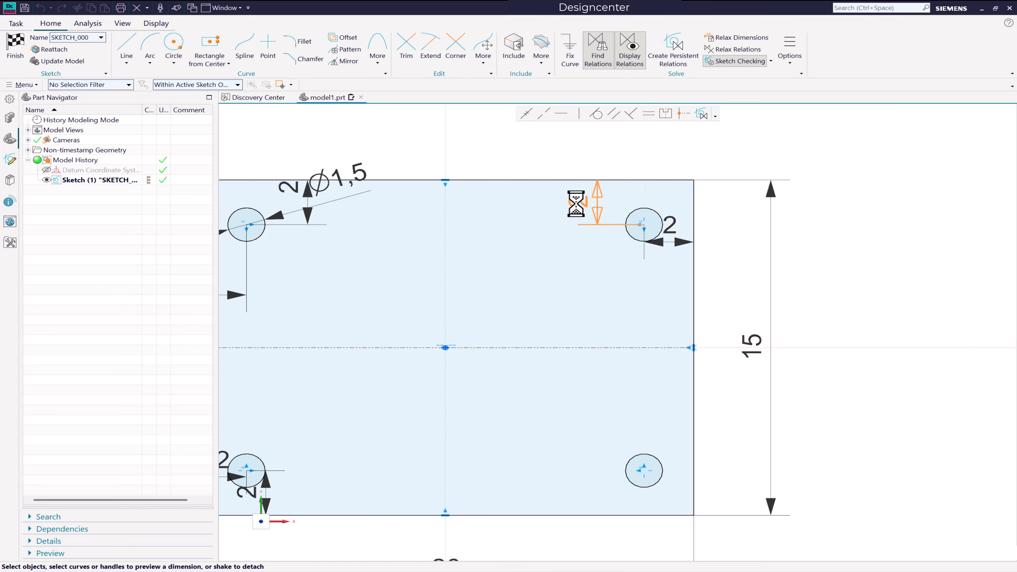
Step: Extrude the rectangle and its four corner circles 5 mm upward into a solid plate with through holes
scroll(672, 409, "down", 3)
scroll(617, 454, "up", 2)
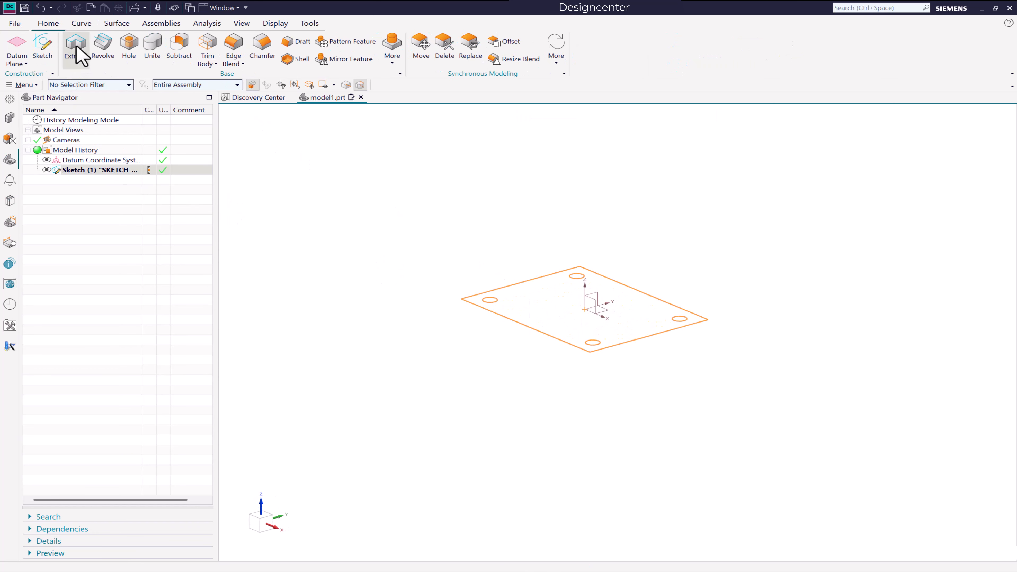
left_click(75, 45)
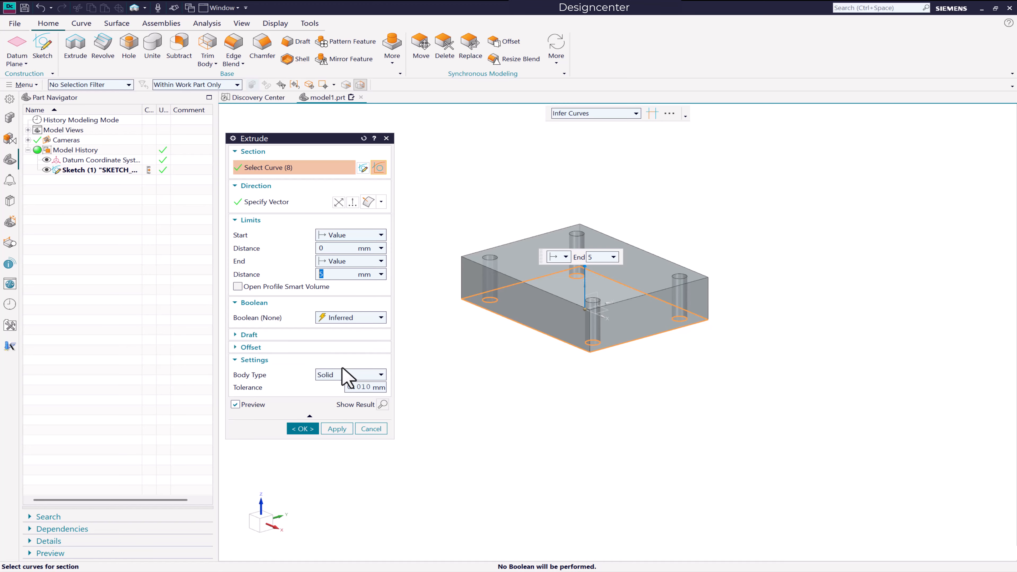
left_click(311, 427)
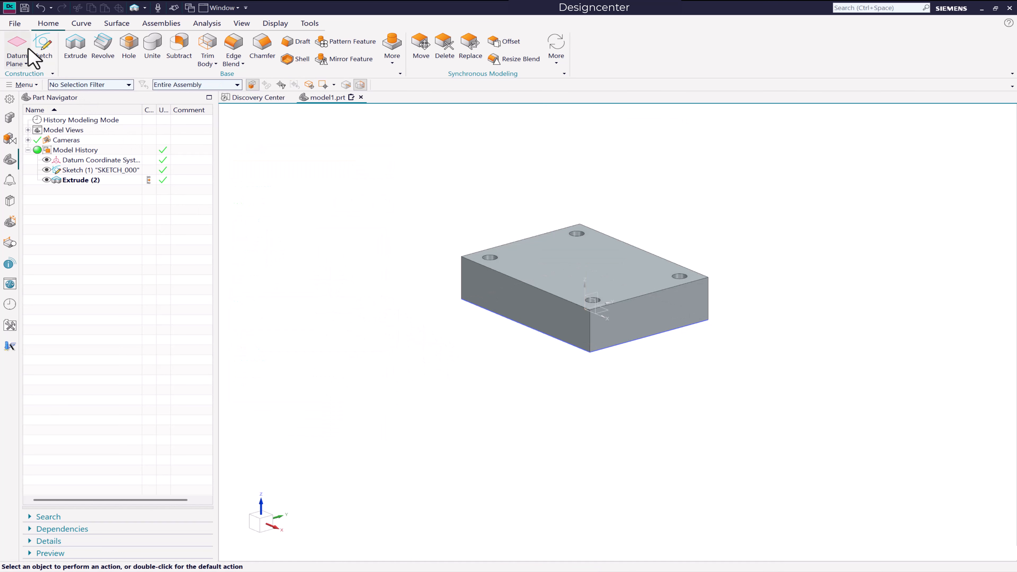
Step: Start a sketch on the plate's top face and draw a circle centered on the part's coordinate origin between the four holes
left_click(43, 50)
left_click(586, 261)
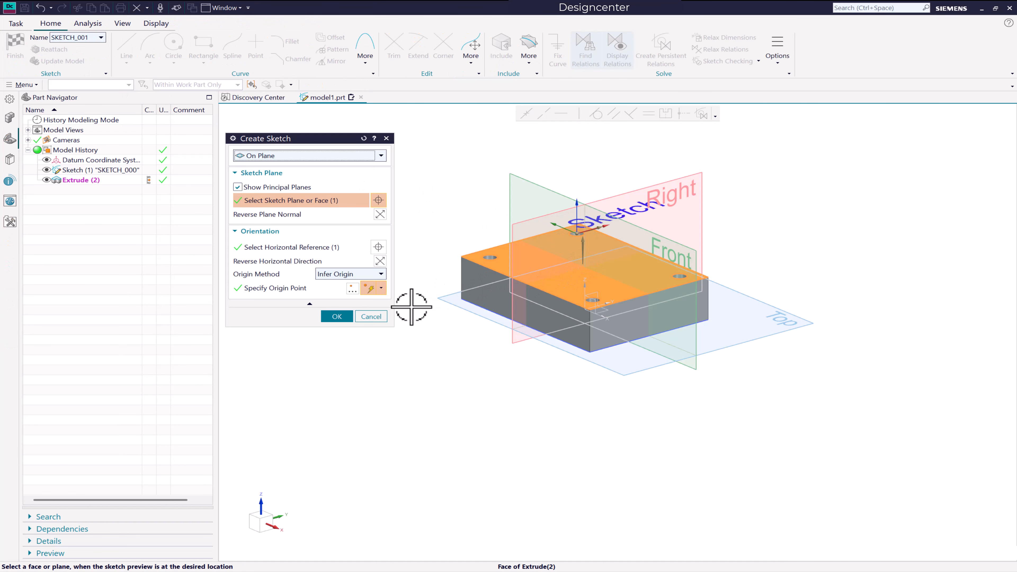
left_click(331, 319)
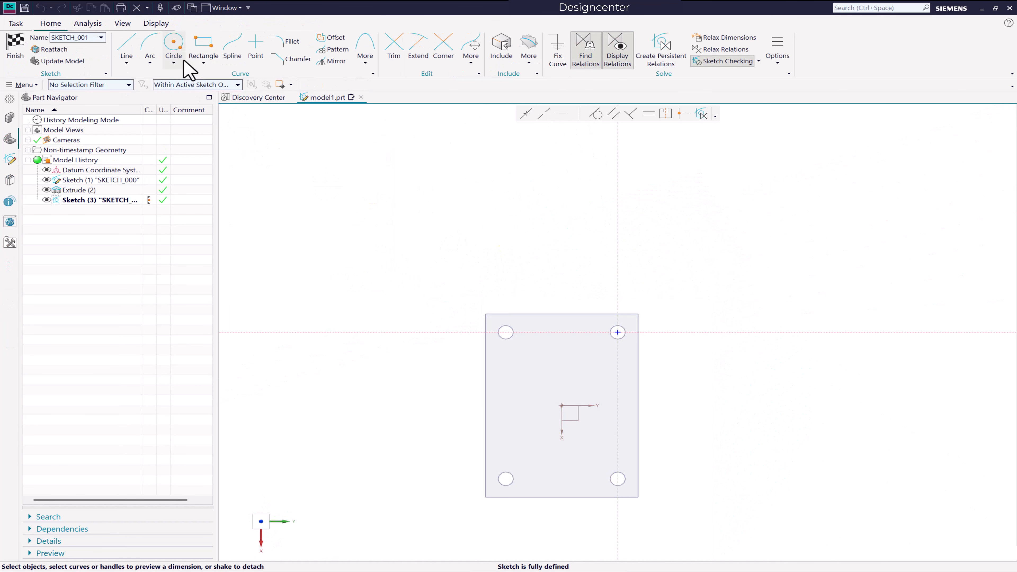
left_click(177, 51)
left_click(562, 406)
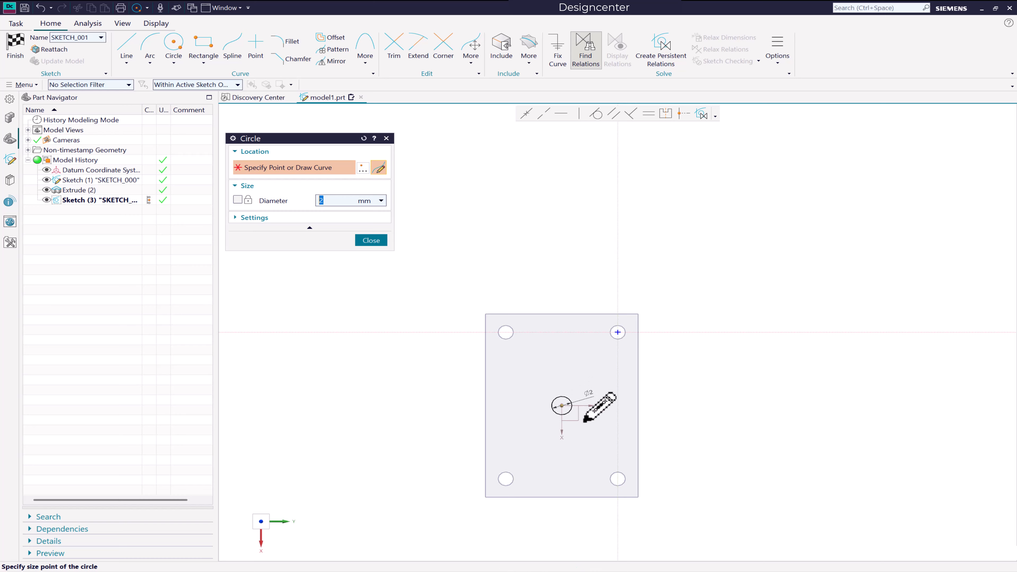
left_click(599, 423)
key("Escape")
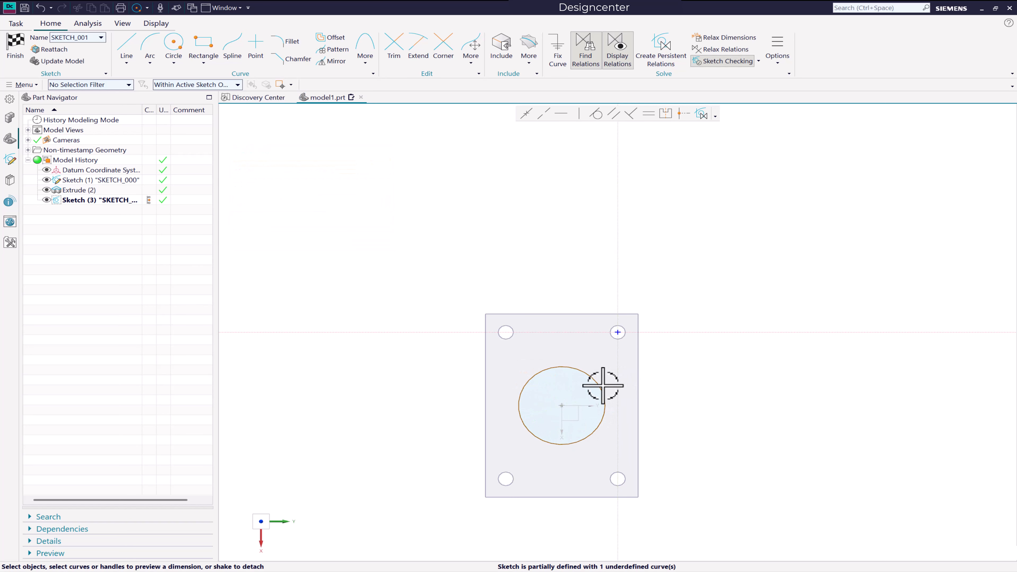
Step: Set the central circle's diameter to 8 mm and finish the sketch
left_click(603, 385)
left_click(613, 386)
type("8")
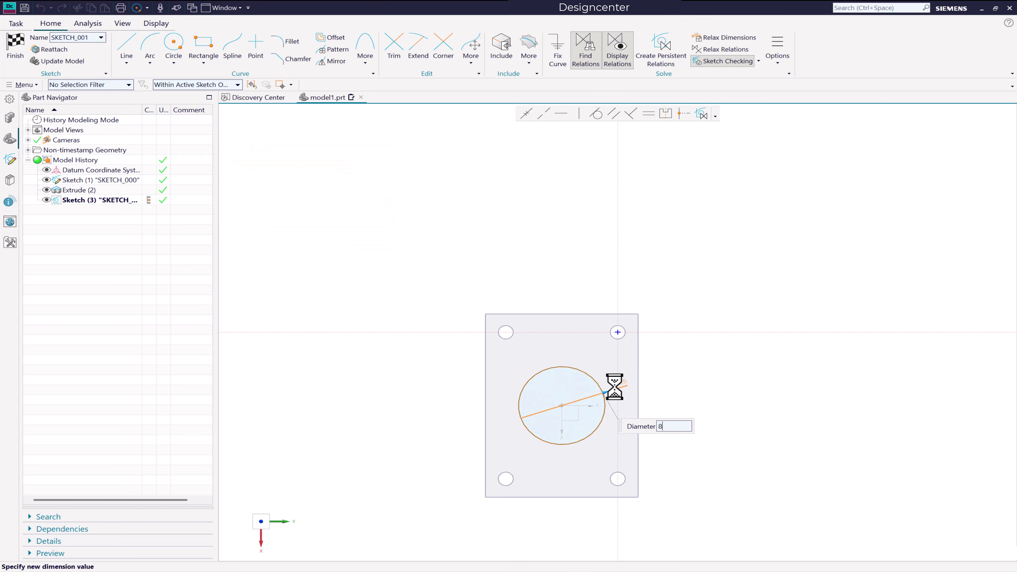
key("Return")
left_click(435, 305)
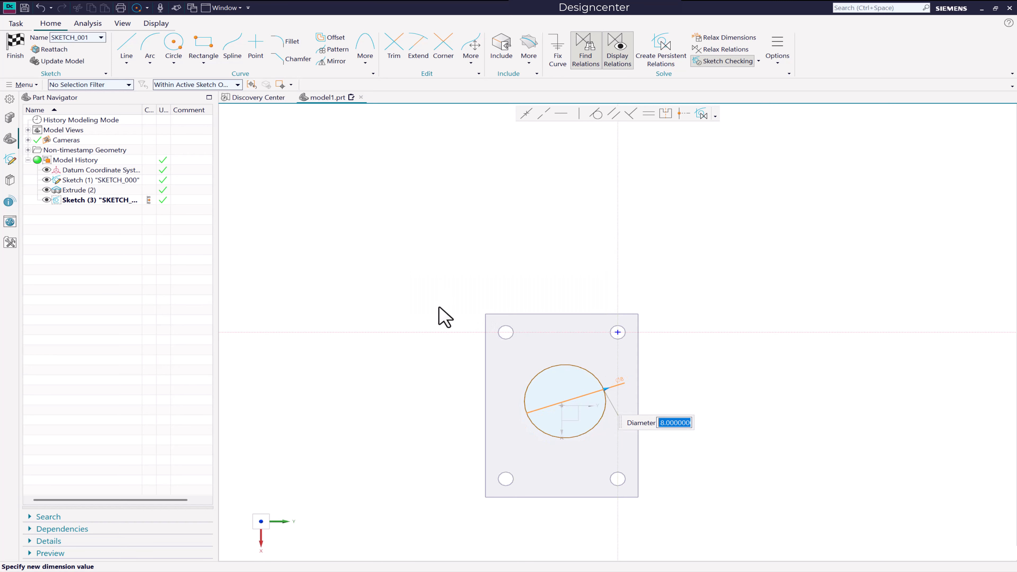
left_click(15, 45)
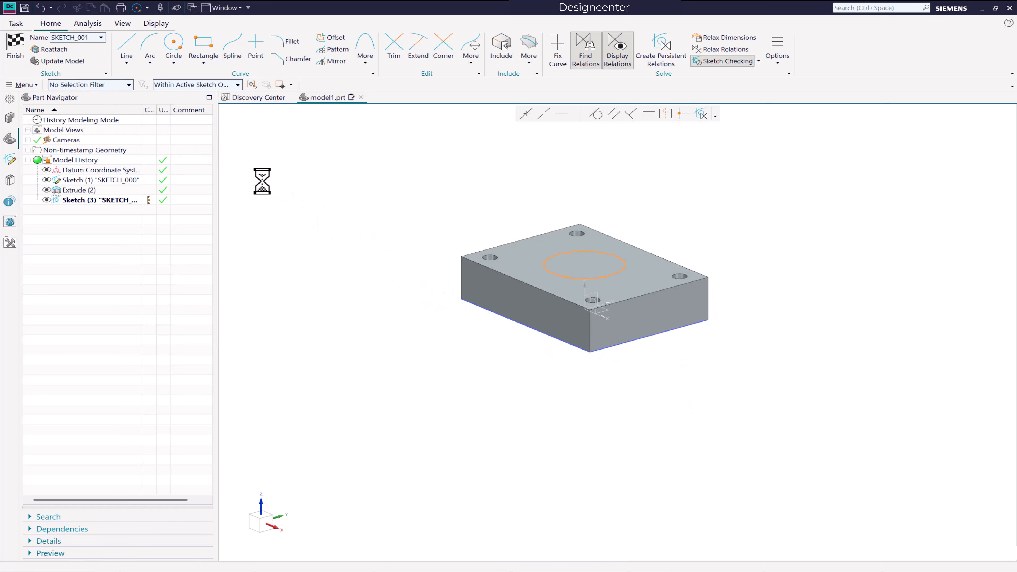
Step: Extrude the central circle 10 mm upward from the plate's top face as a boss united with the plate
left_click(76, 49)
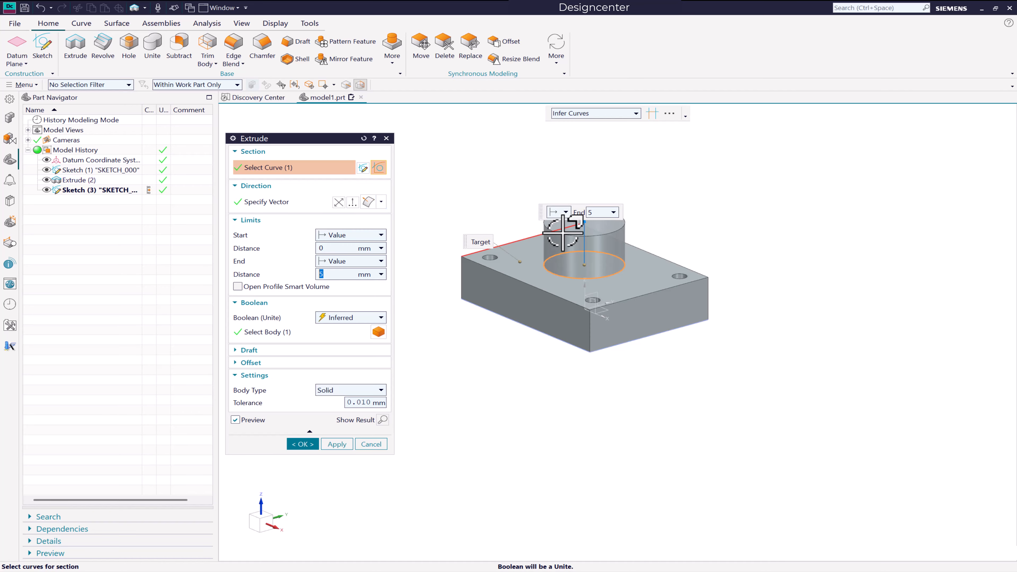
left_click_drag(585, 211, 585, 176)
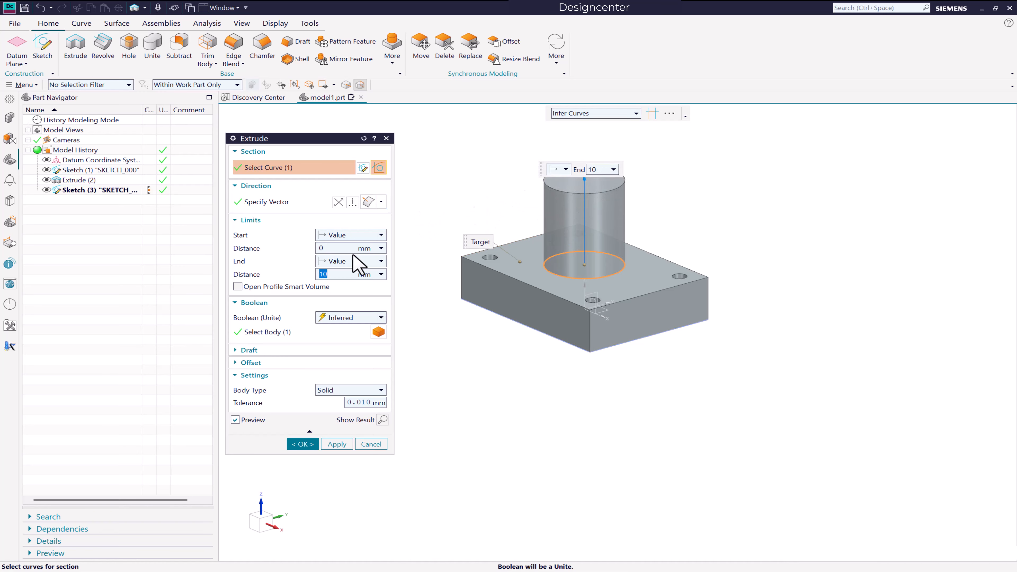
left_click(302, 443)
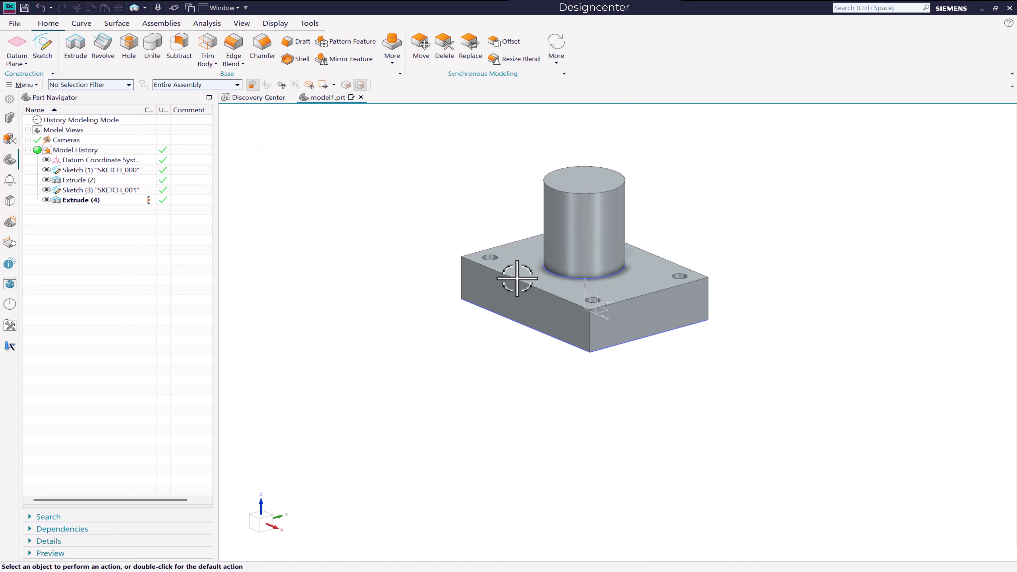
Step: Hide the boss circle sketch and the plate profile sketch
left_click(557, 276)
key("ctrl+b")
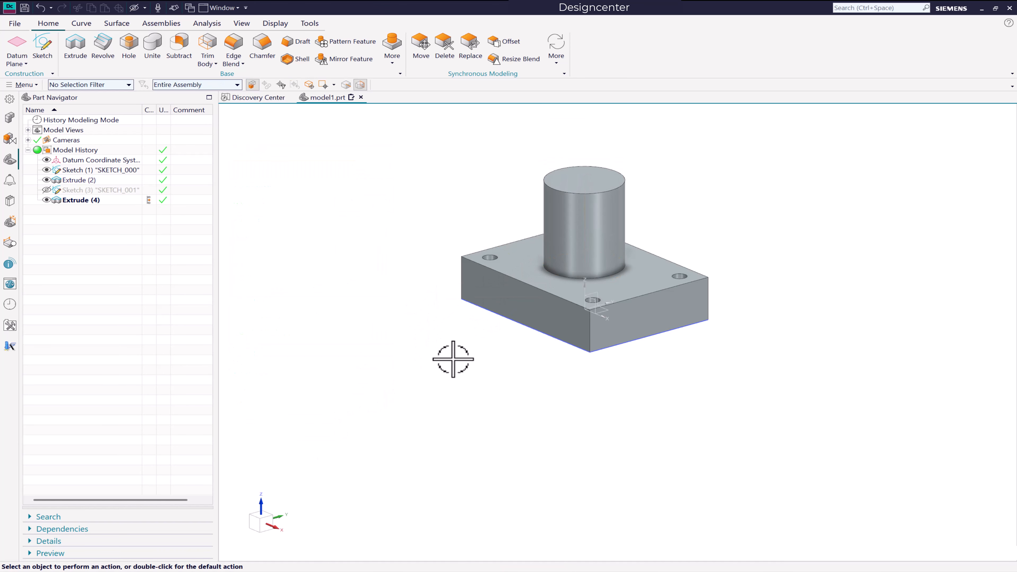
left_click(503, 320)
key("ctrl+b")
Step: Create a datum plane at a distance of 15 mm above the plate's top face
scroll(491, 304, "down", 3)
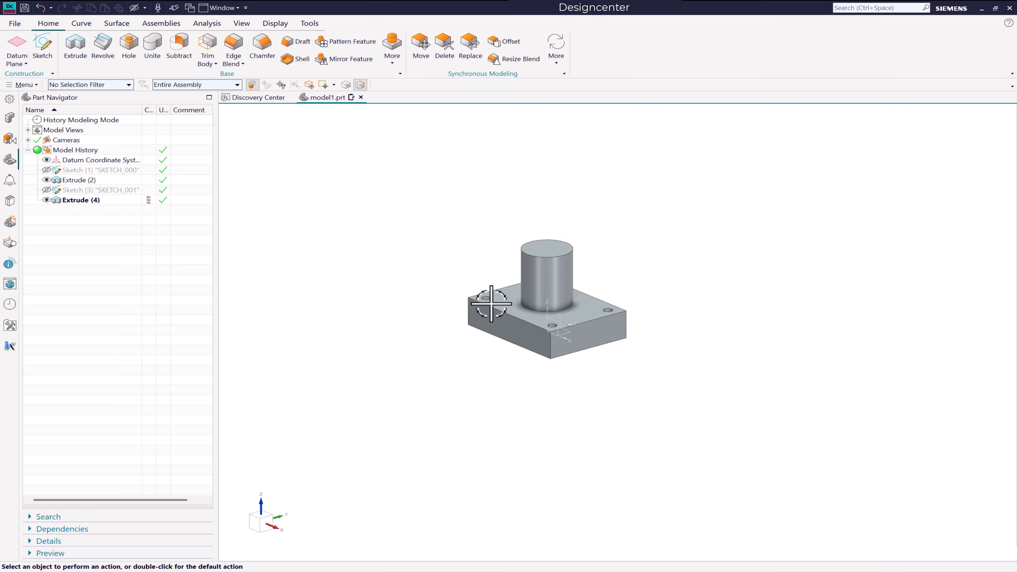
scroll(491, 304, "up", 2)
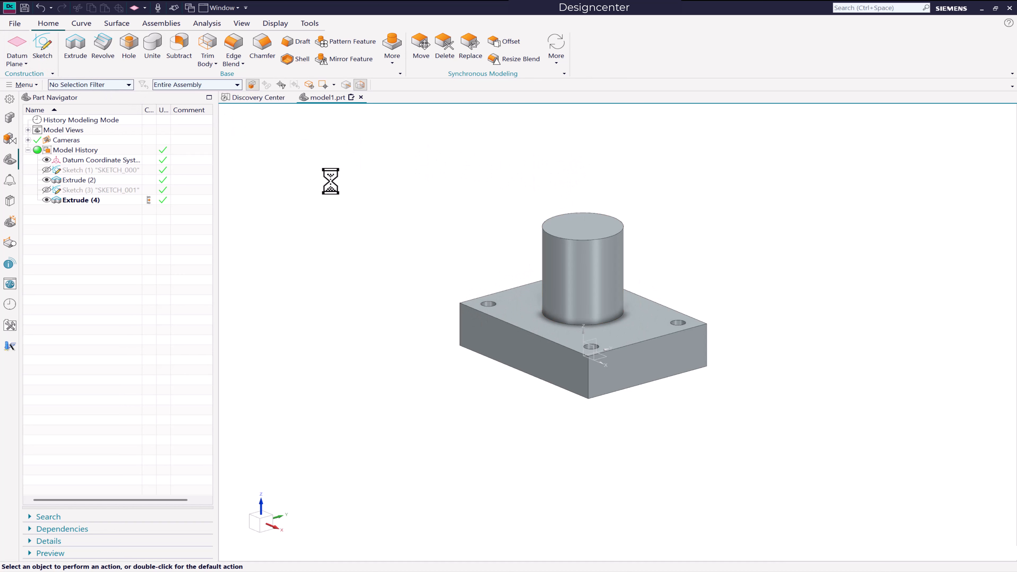
left_click(516, 296)
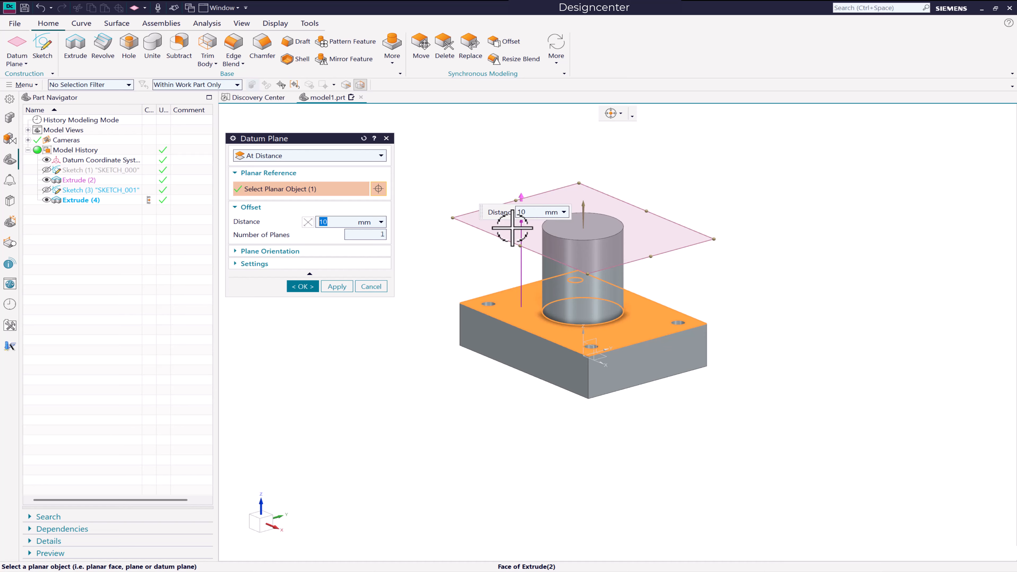
type("15")
key("Return")
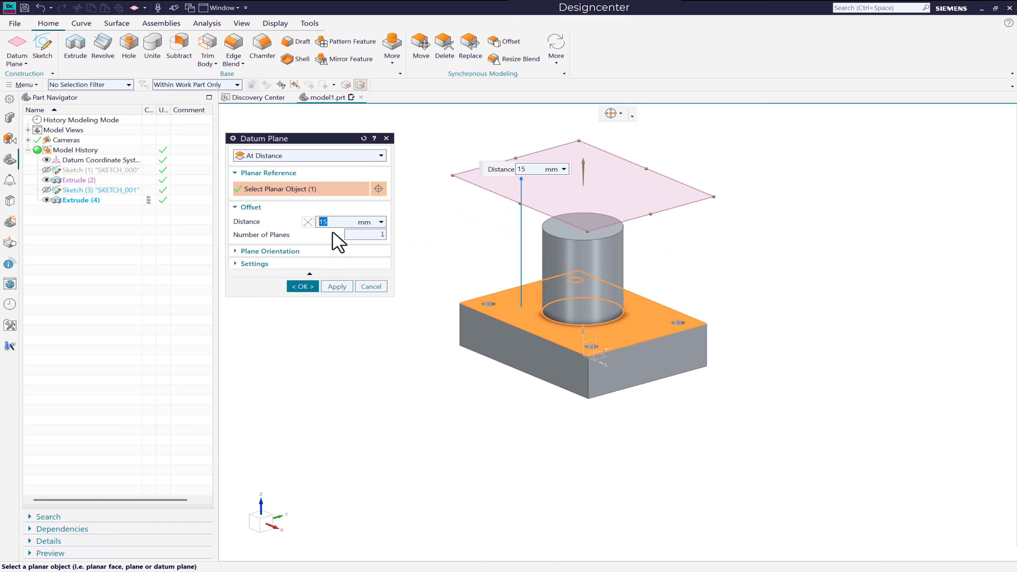
left_click(302, 286)
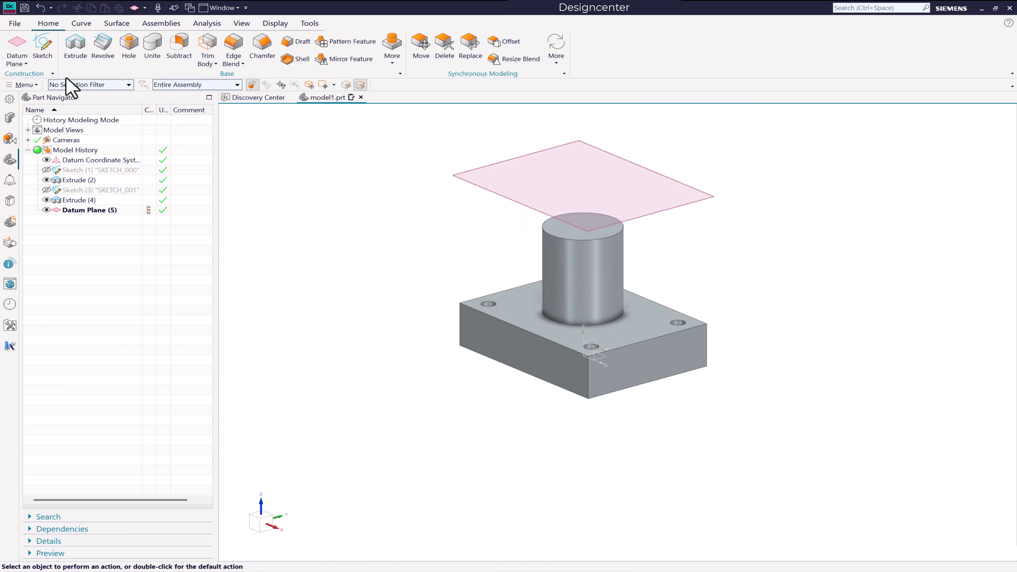
Step: Start a sketch on the datum plane above the boss and pick the plate's four outline edges for Project Curve
left_click(467, 179)
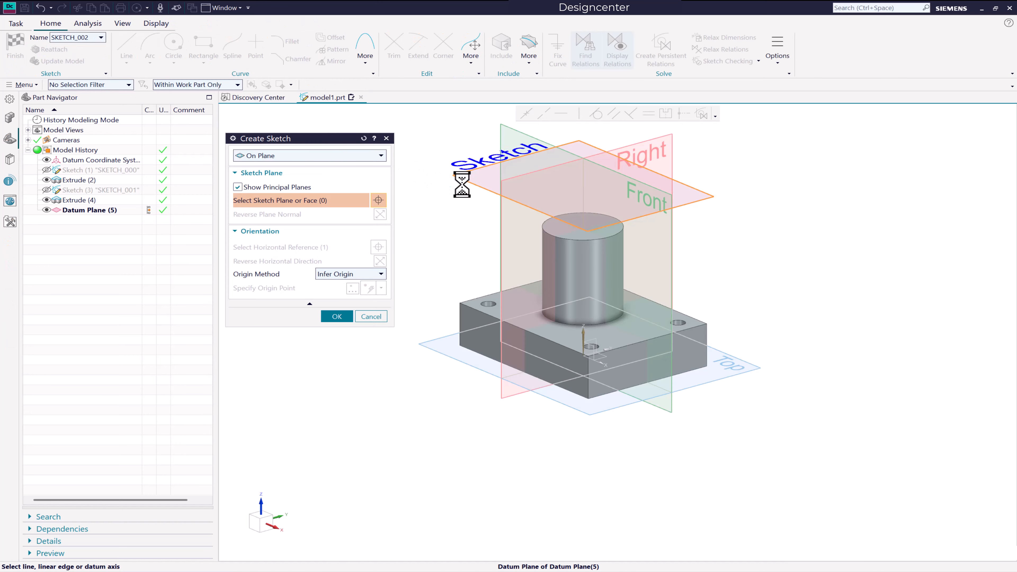
left_click(335, 317)
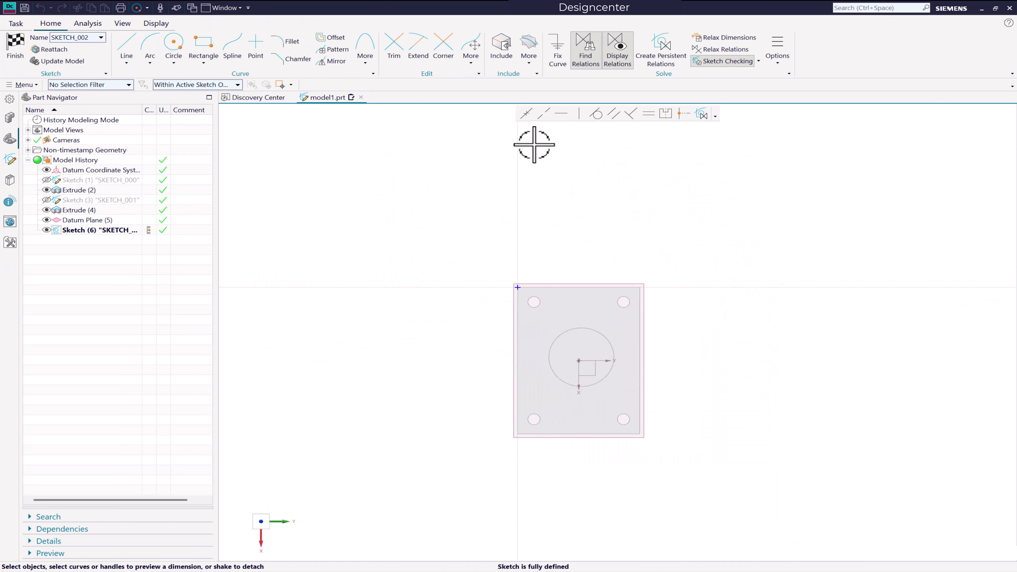
left_click(532, 64)
left_click(540, 87)
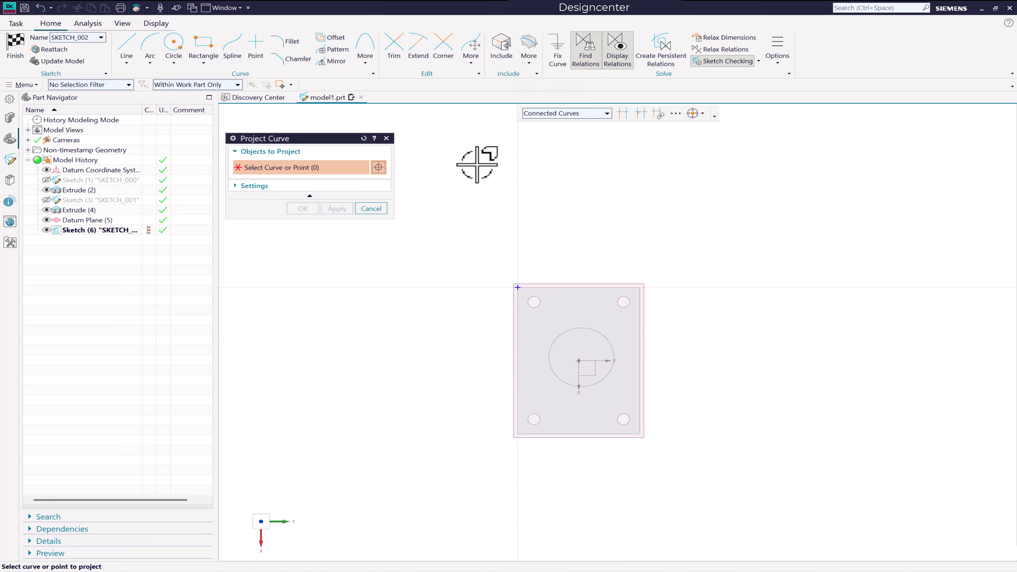
scroll(476, 189, "down", 3)
scroll(504, 290, "up", 2)
scroll(485, 240, "up", 2)
left_click(496, 238)
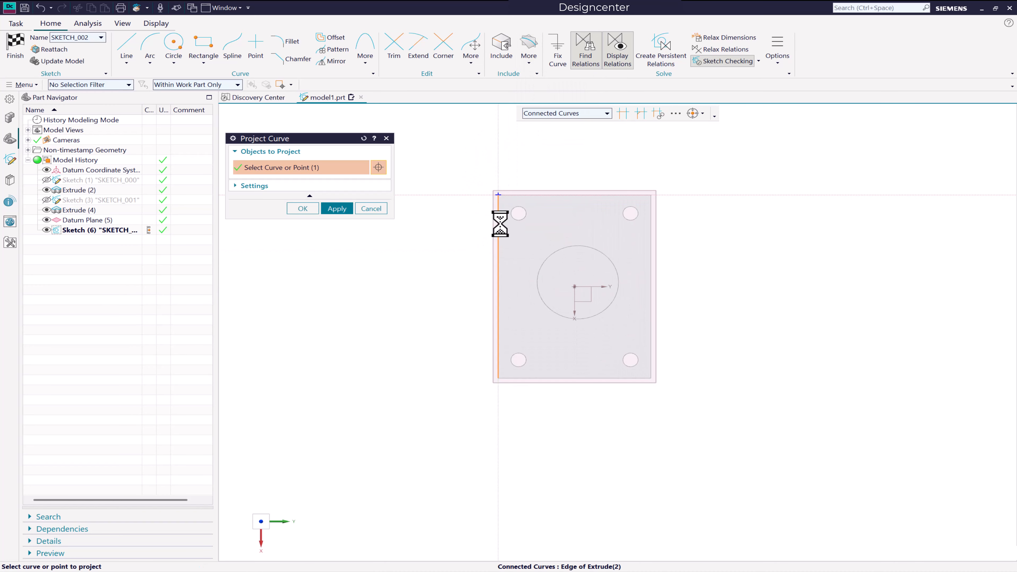
left_click(534, 196)
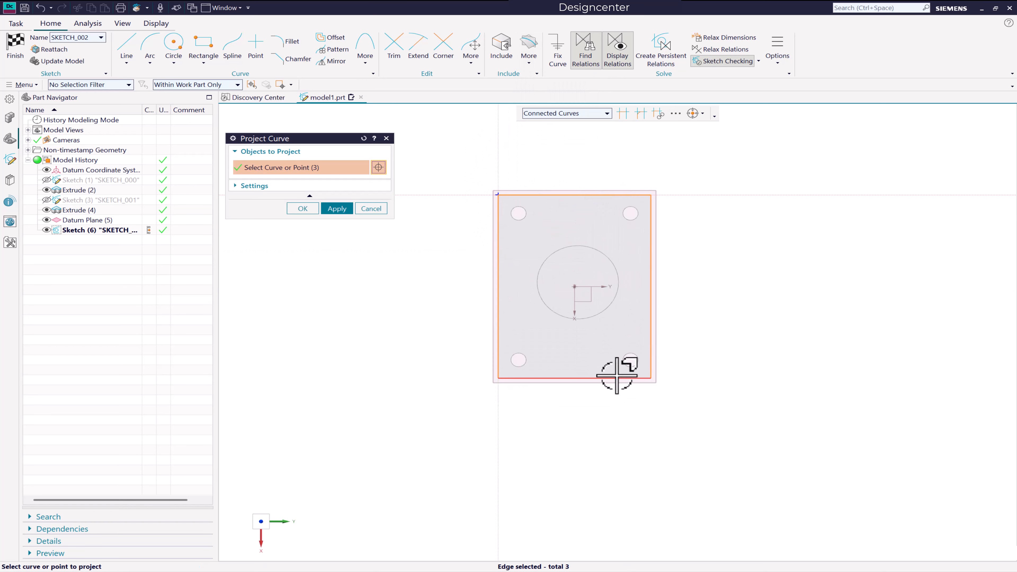
left_click(601, 374)
Step: Add the four corner hole edges and the boss's circular edge, project the curves, and finish the sketch
left_click(522, 356)
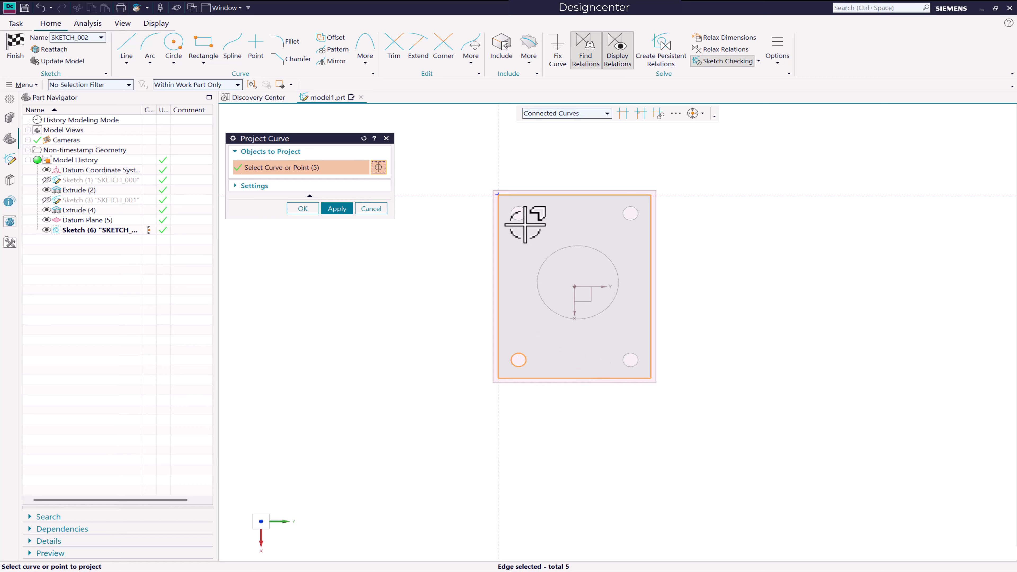
left_click(520, 217)
left_click(624, 215)
left_click(630, 359)
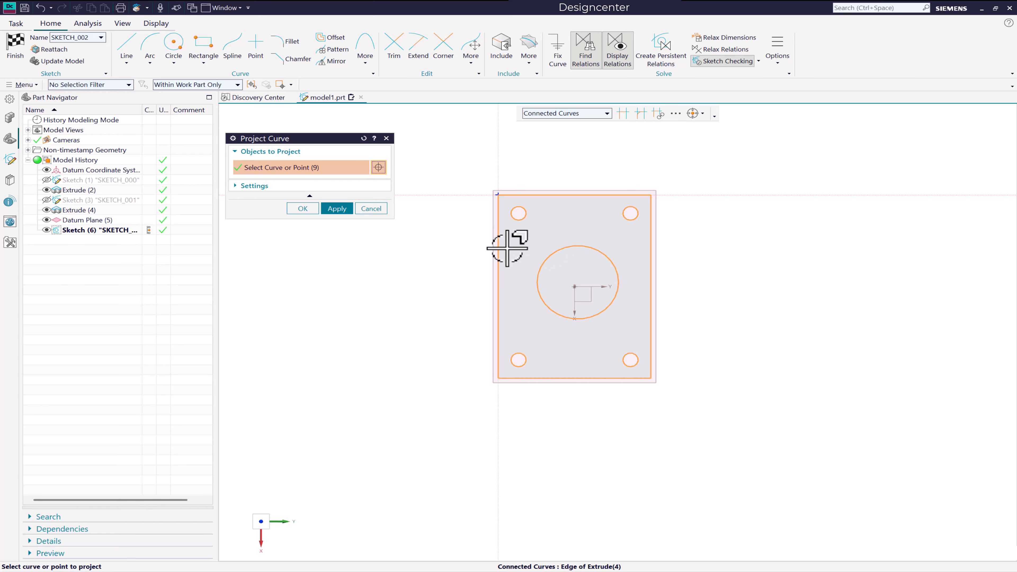
left_click(336, 209)
mouse_move(399, 325)
middle_mouse_down()
mouse_move(476, 263)
mouse_move(479, 312)
mouse_move(495, 277)
mouse_move(478, 299)
middle_mouse_up()
left_click(371, 209)
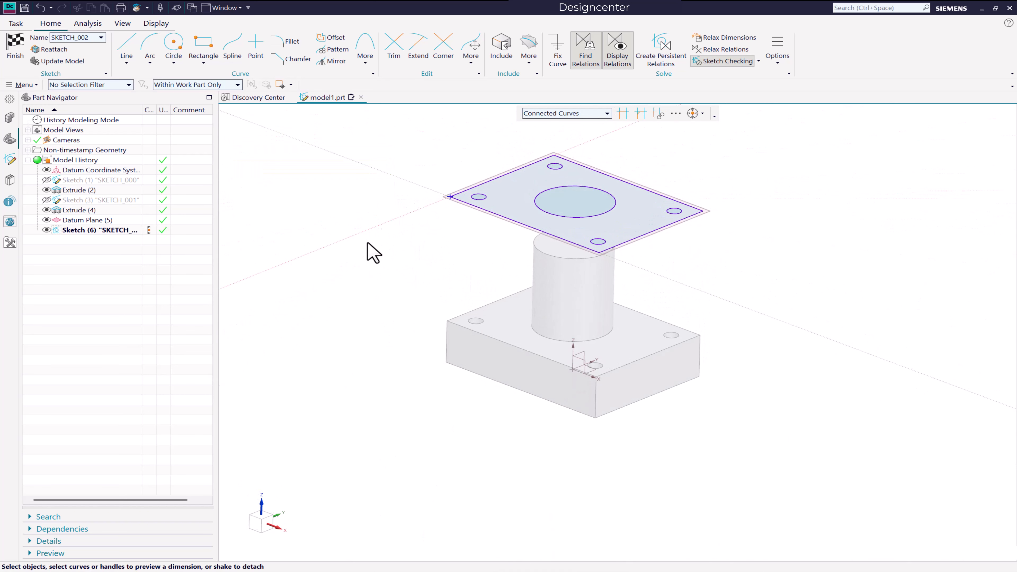
scroll(370, 267, "up", 2)
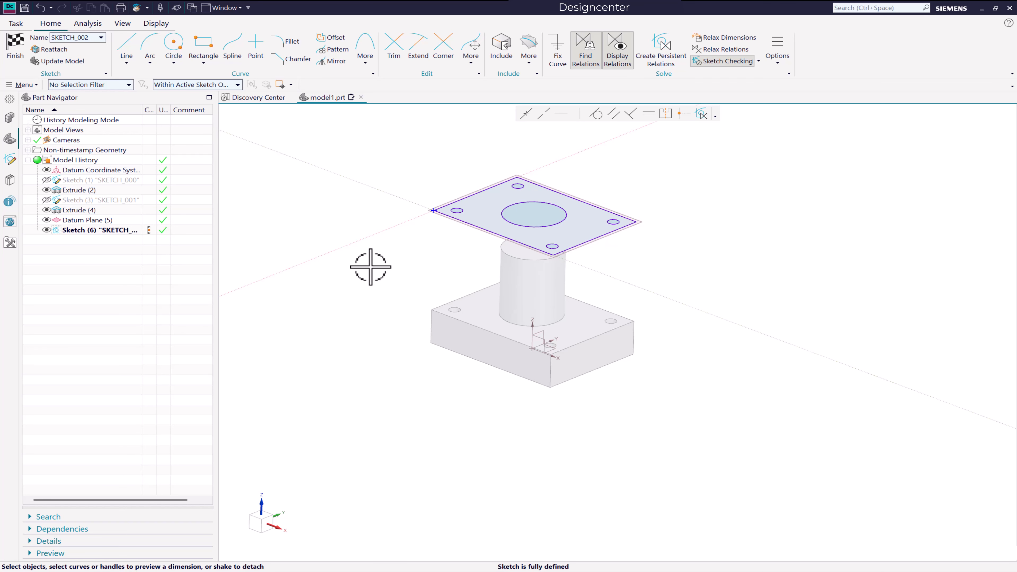
left_click(15, 46)
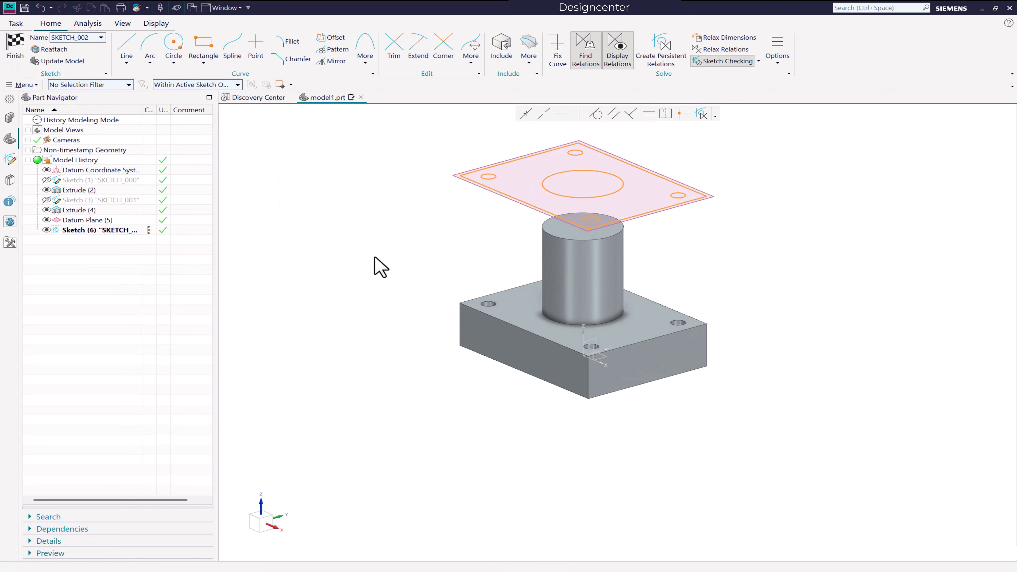
Step: Create a datum plane at a distance of 15 mm from the plate's long front side face
left_click(16, 44)
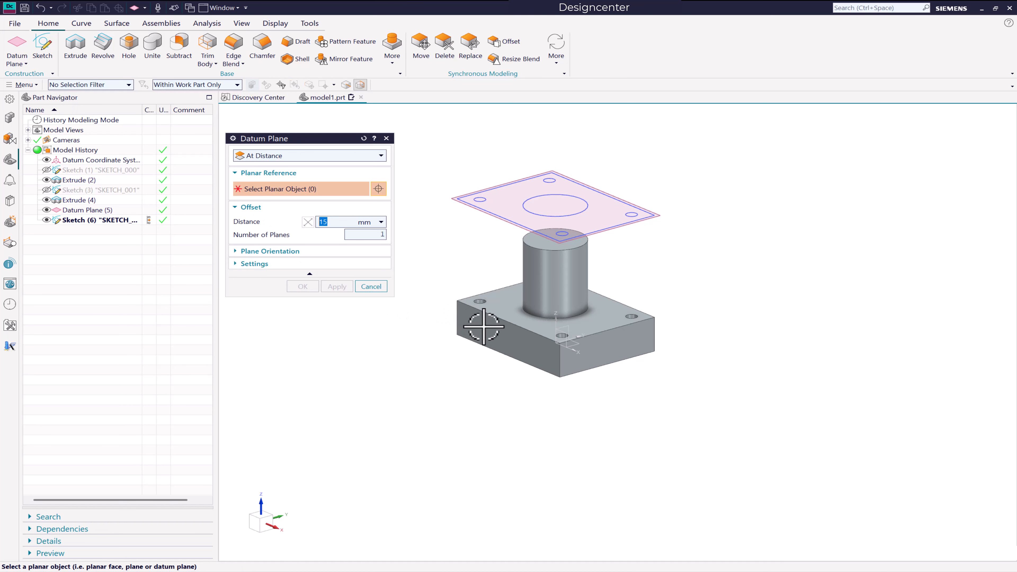
left_click(506, 340)
left_click(302, 286)
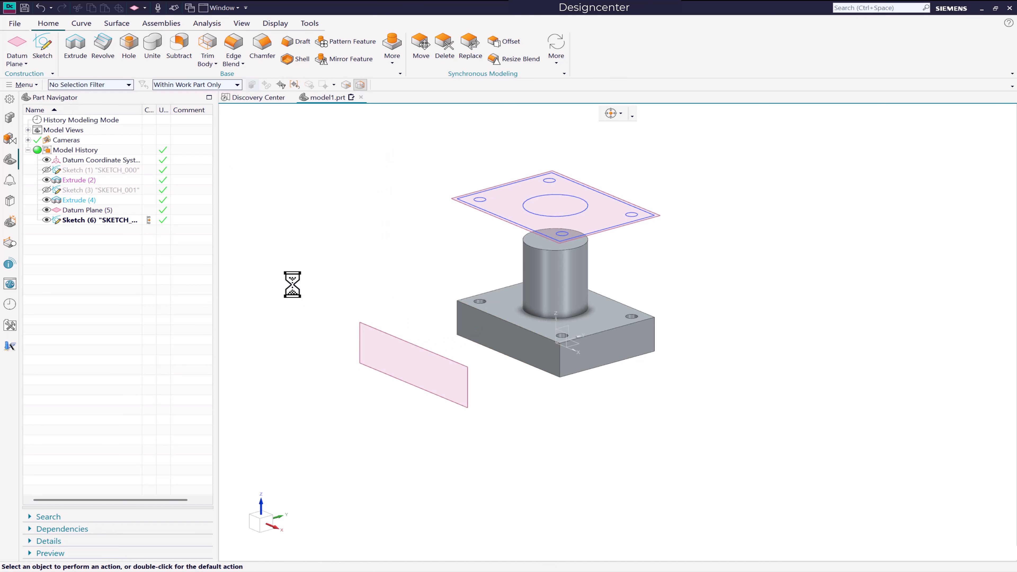
Step: Sketch on the side datum plane, projecting the boss's top edge and the plate's upper and two vertical side edges
left_click(49, 54)
left_click(369, 325)
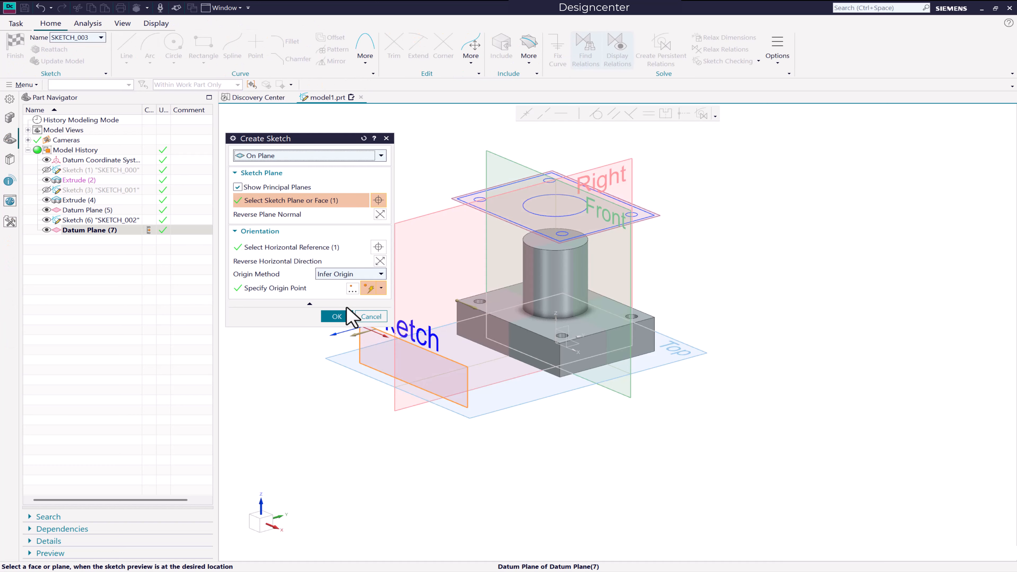
left_click(337, 316)
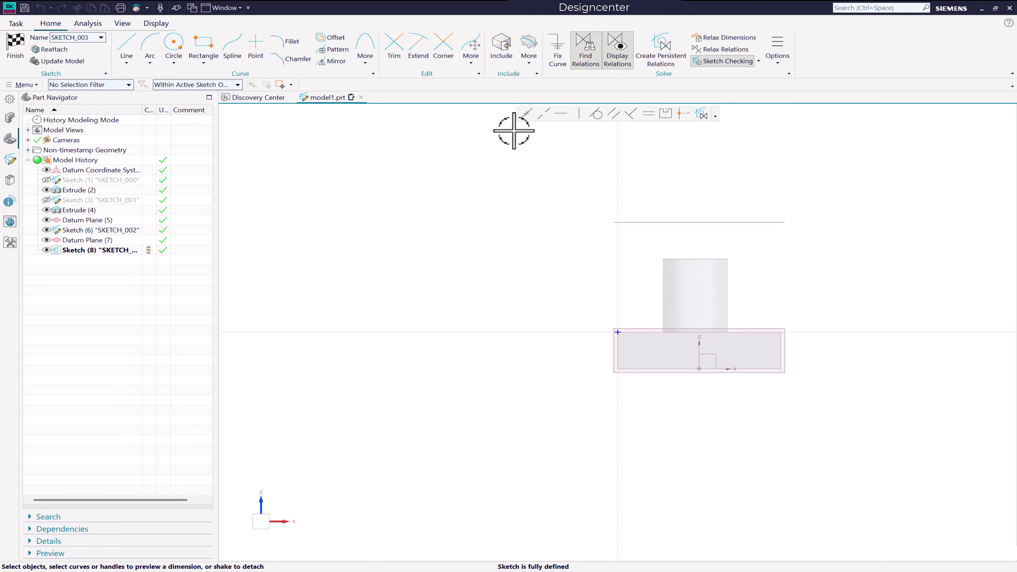
left_click(529, 63)
left_click(550, 88)
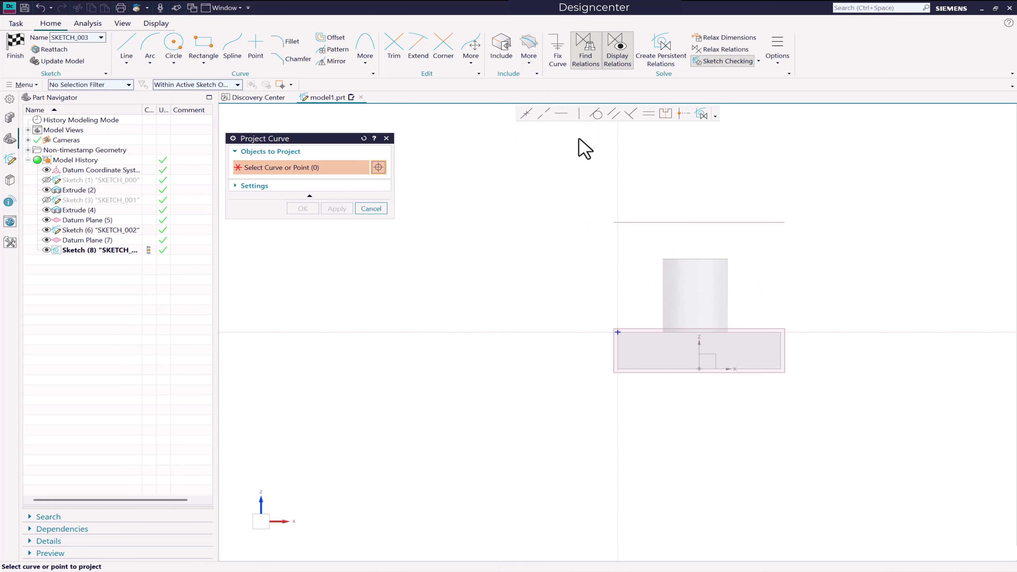
left_click(709, 260)
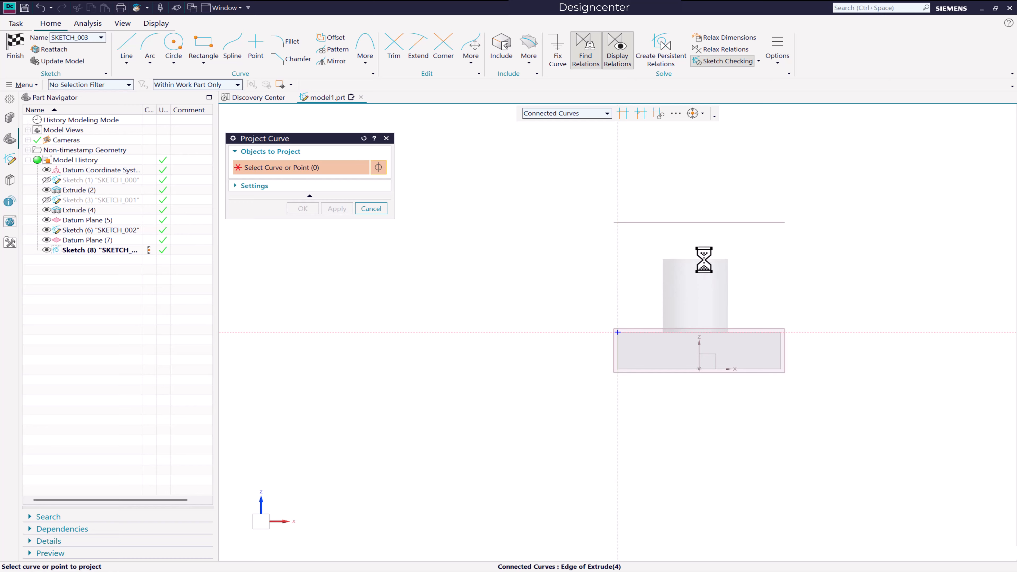
left_click(619, 332)
left_click(618, 344)
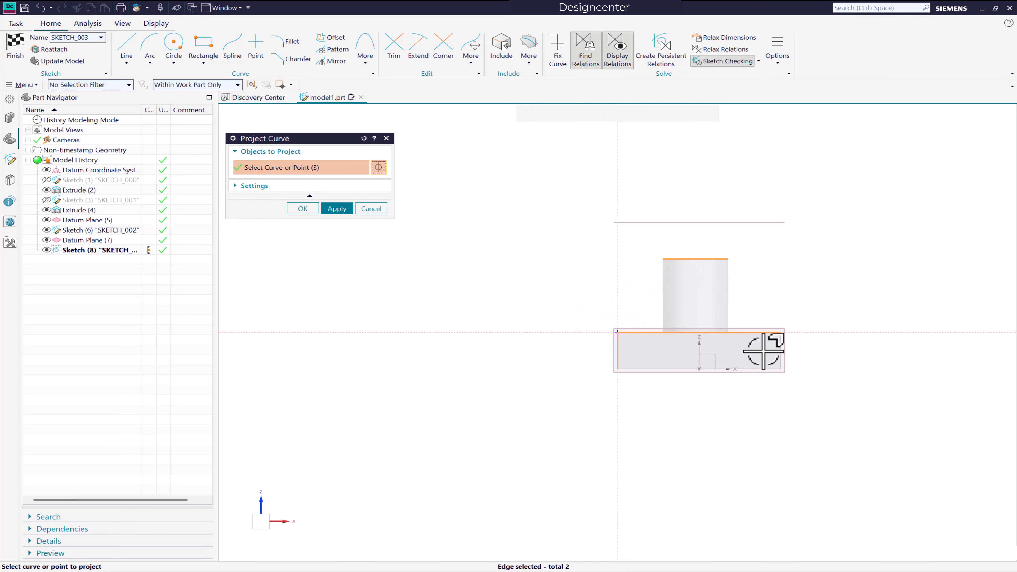
left_click(780, 349)
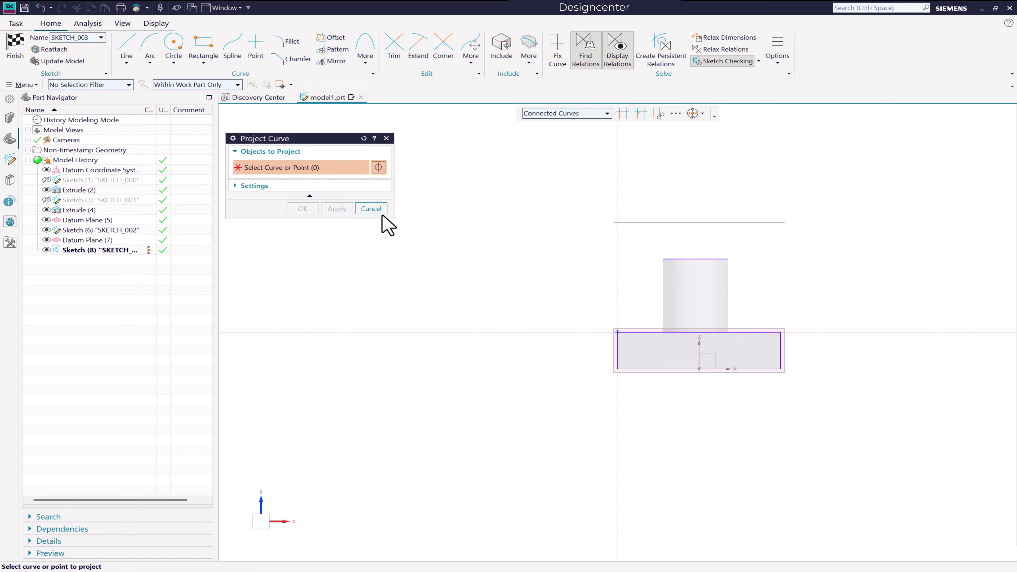
left_click(371, 208)
Step: Finish the side-plane sketch of projected edges and delete it from the model history
middle_click_drag(410, 237, 487, 295)
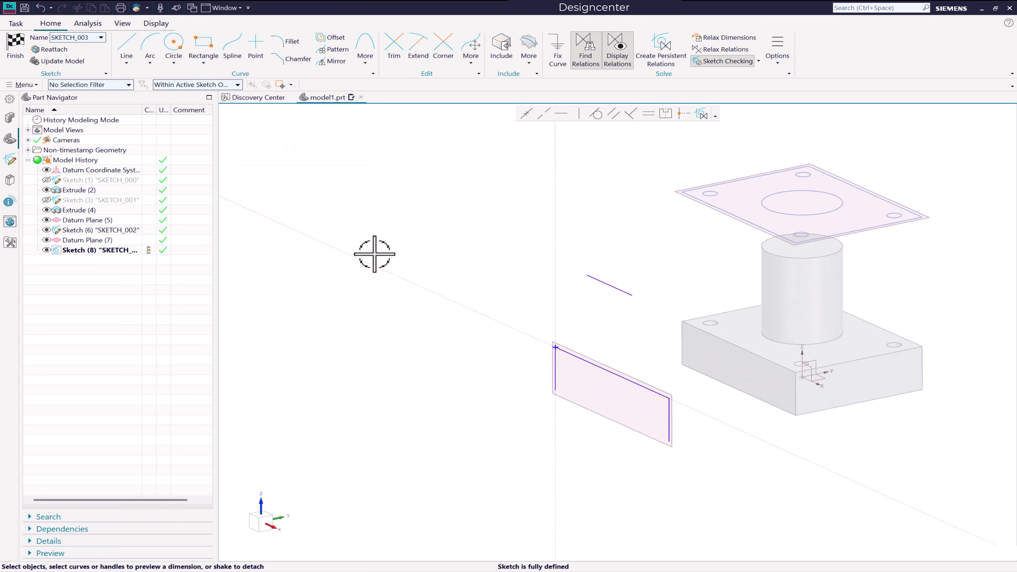
left_click(189, 249)
left_click(15, 55)
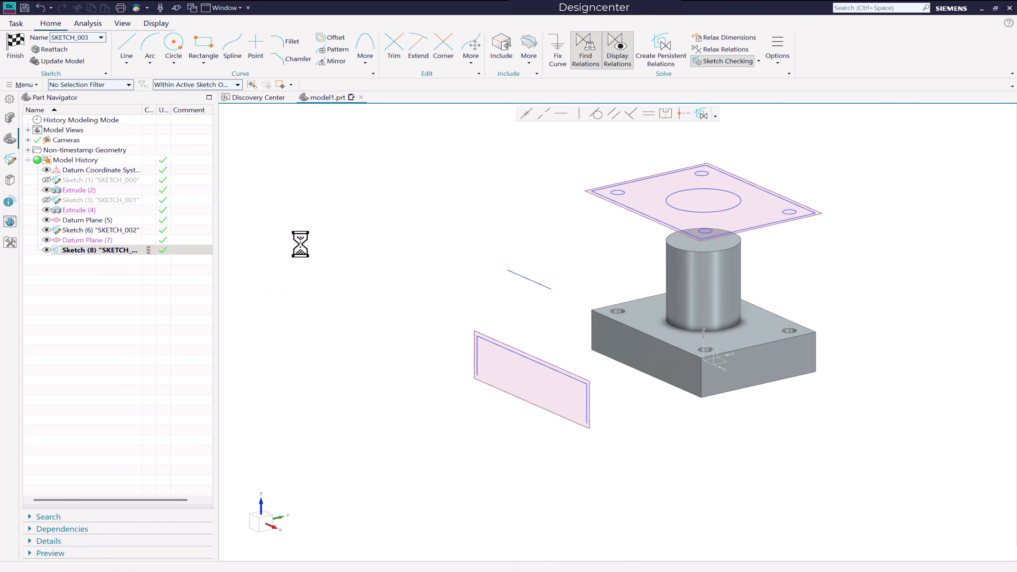
right_click(106, 254)
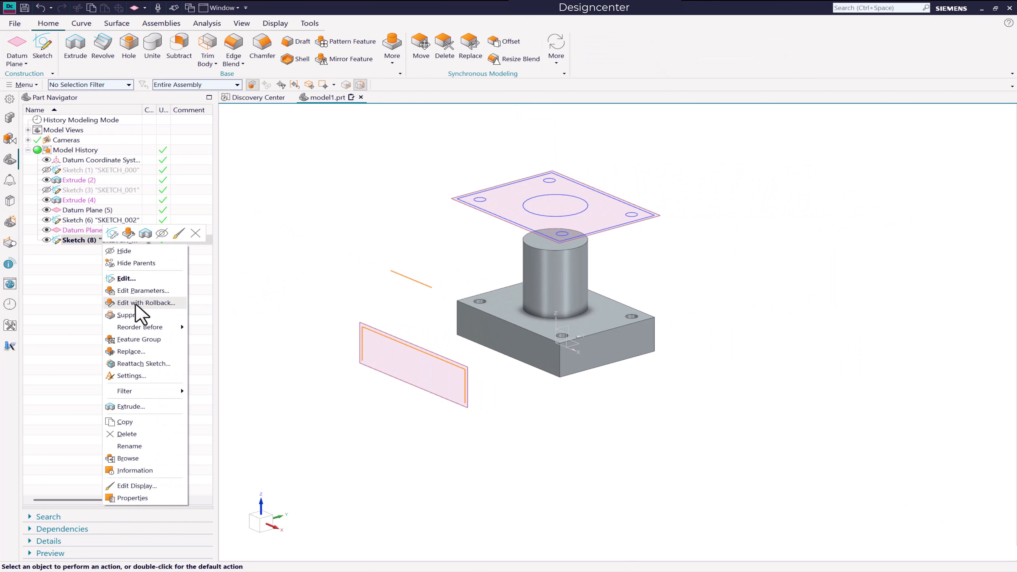
left_click(136, 427)
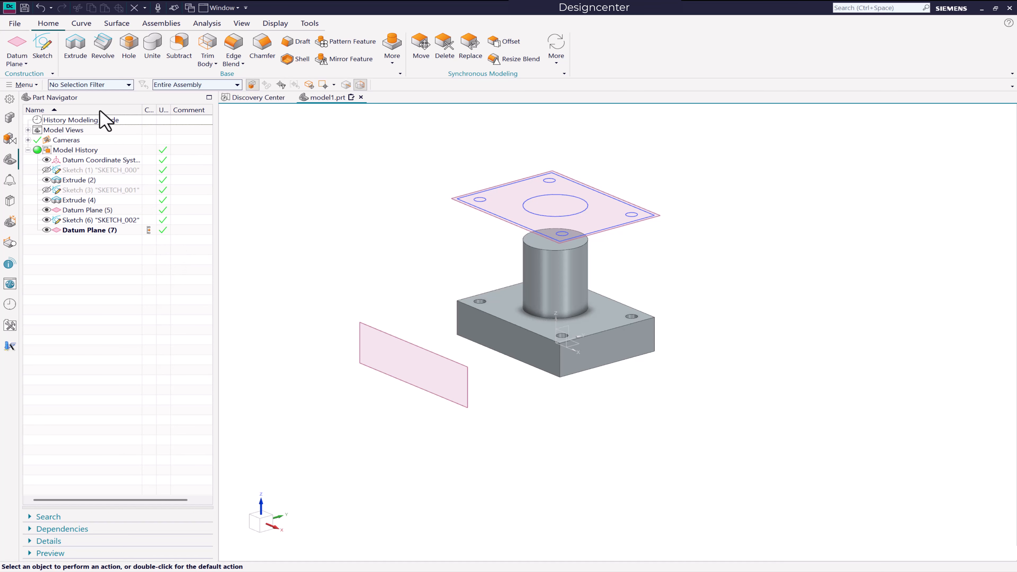
Step: Create a new sketch on the side datum plane containing the Silhouette Curve of the boss's cylindrical face, and finish the sketch
left_click(42, 48)
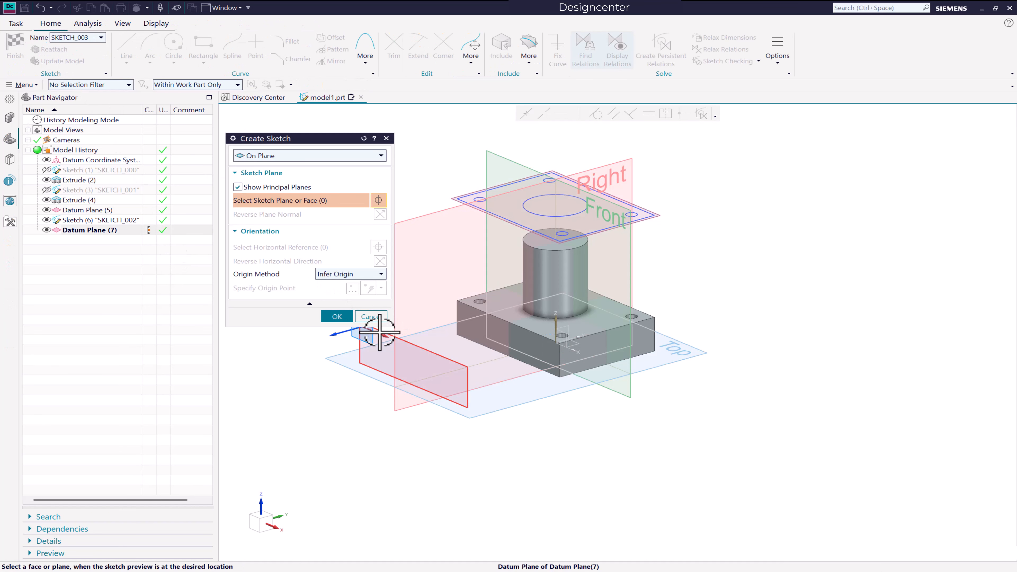
left_click(380, 332)
left_click(338, 316)
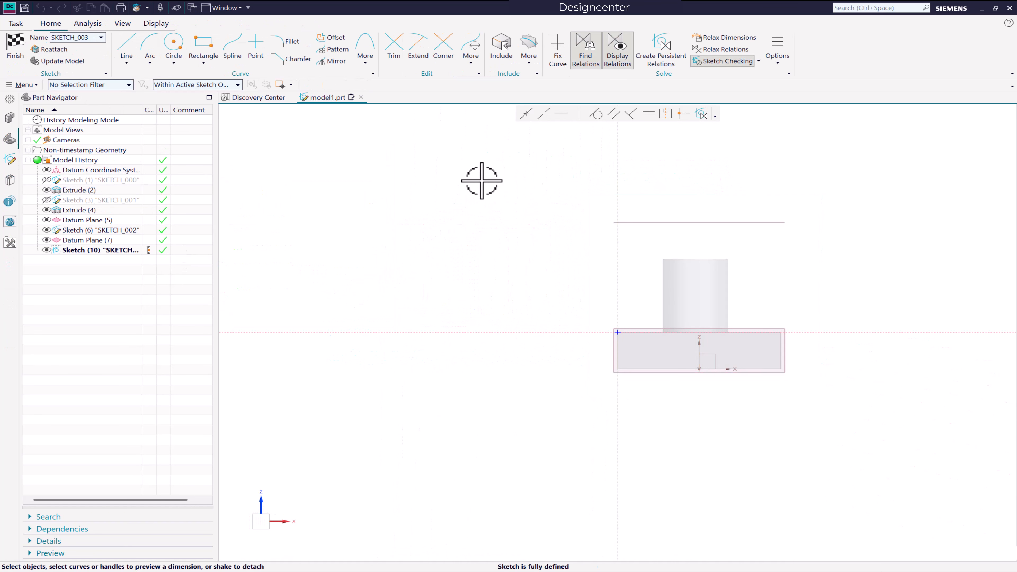
left_click(529, 60)
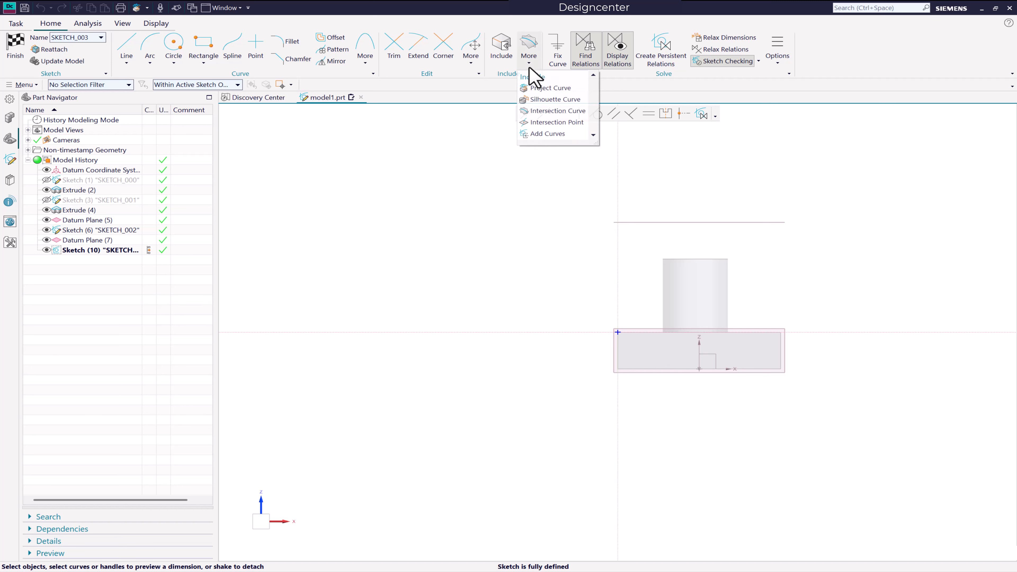
left_click(554, 99)
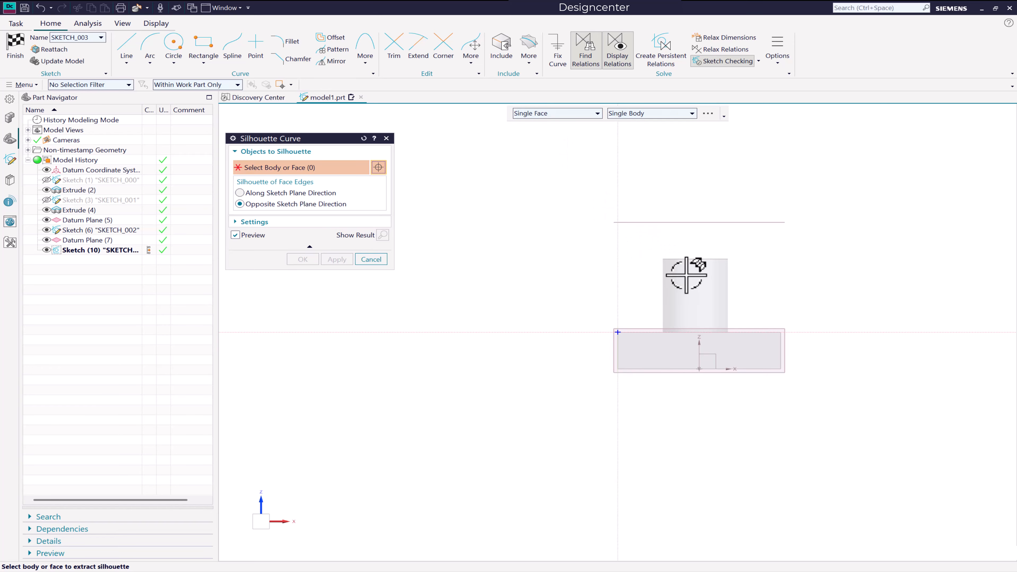
left_click(682, 285)
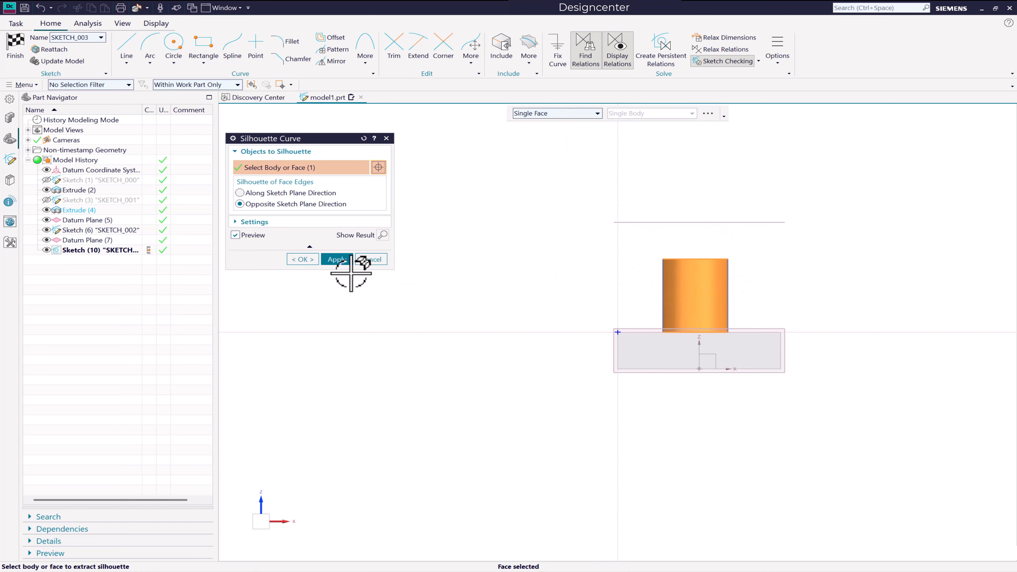
left_click(337, 259)
left_click(376, 259)
mouse_move(504, 272)
middle_mouse_down()
mouse_move(517, 272)
mouse_move(477, 288)
mouse_move(498, 292)
middle_mouse_up()
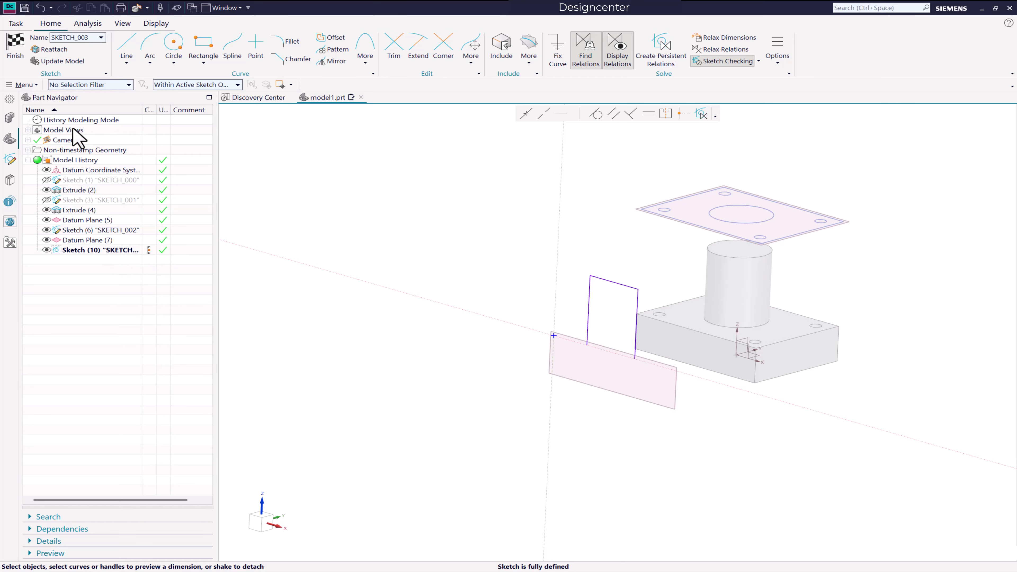
left_click(25, 48)
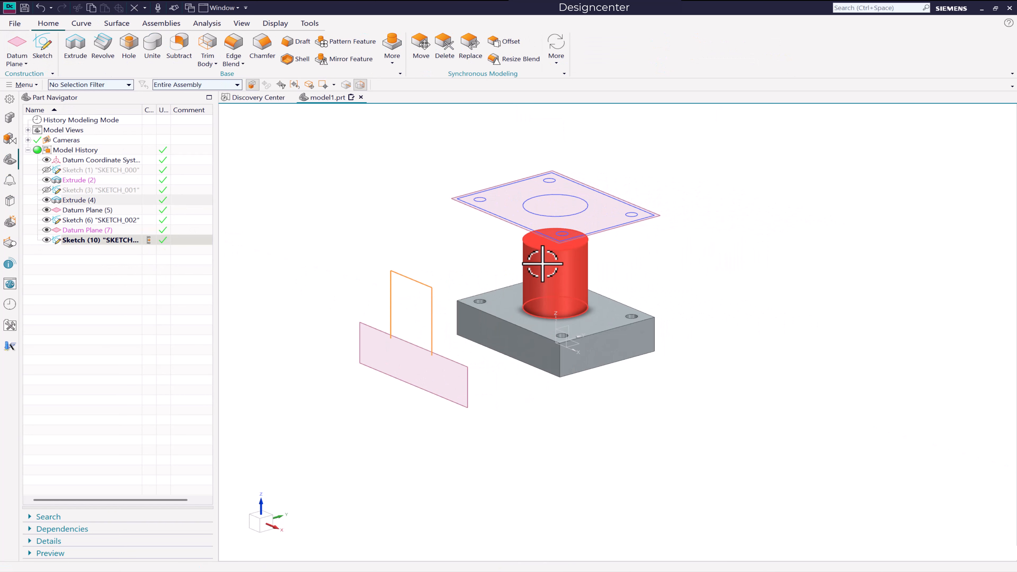
double_click(545, 271)
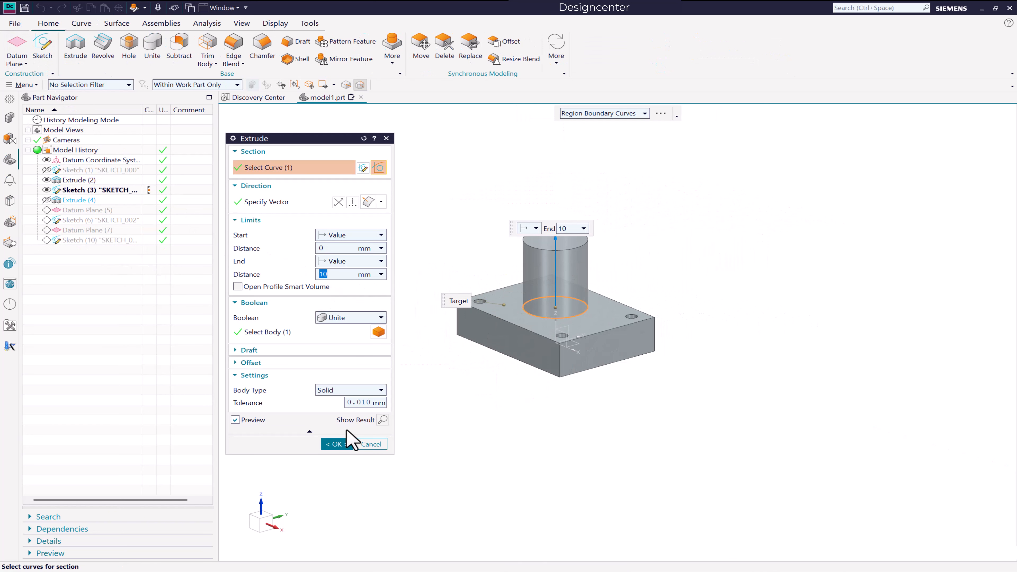
left_click(343, 442)
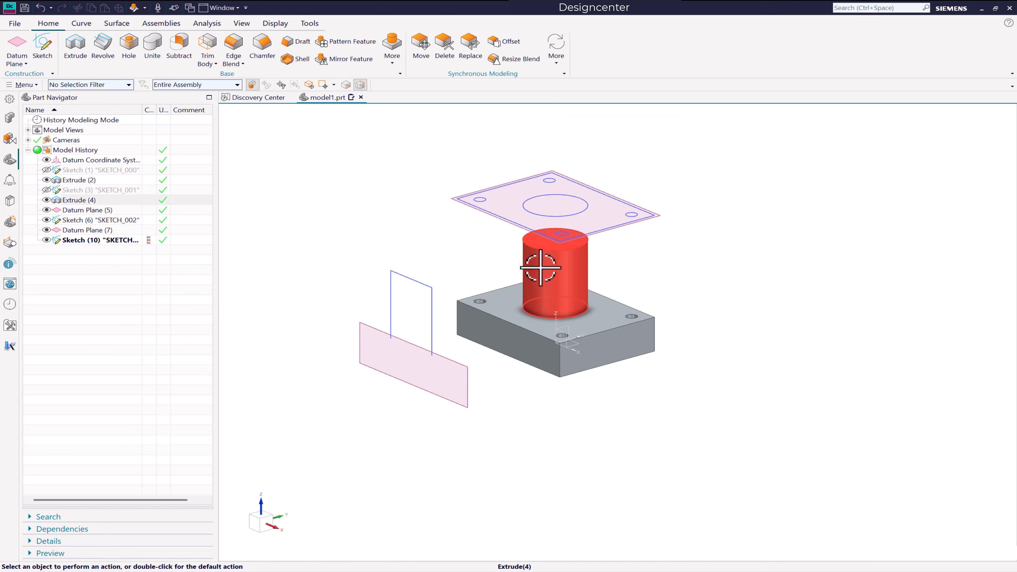
left_click(90, 221)
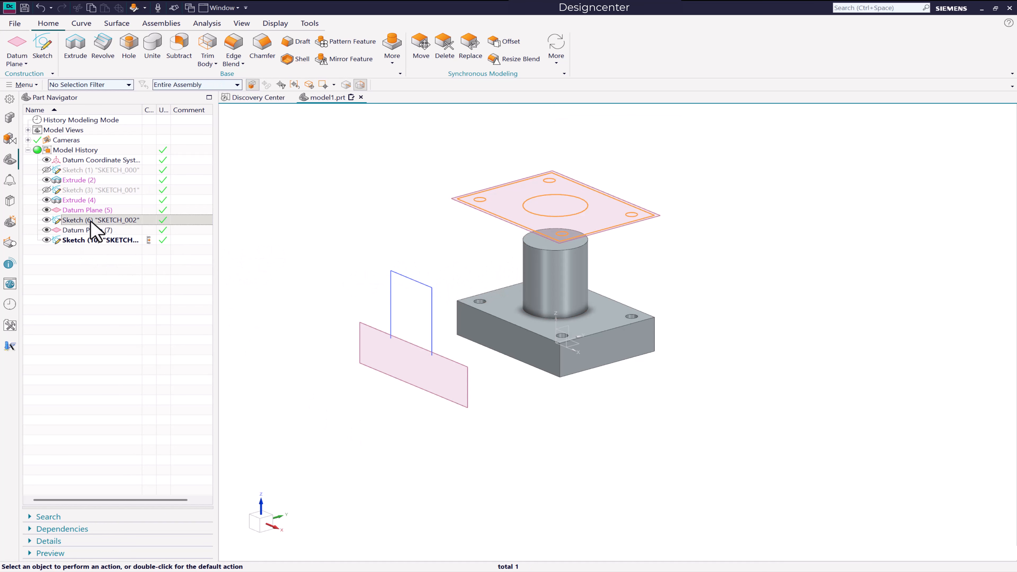
left_click(76, 200)
Step: Edit the boss's base sketch, set the circle's diameter to 6 mm and accept scaling the entire sketch
left_click(71, 191)
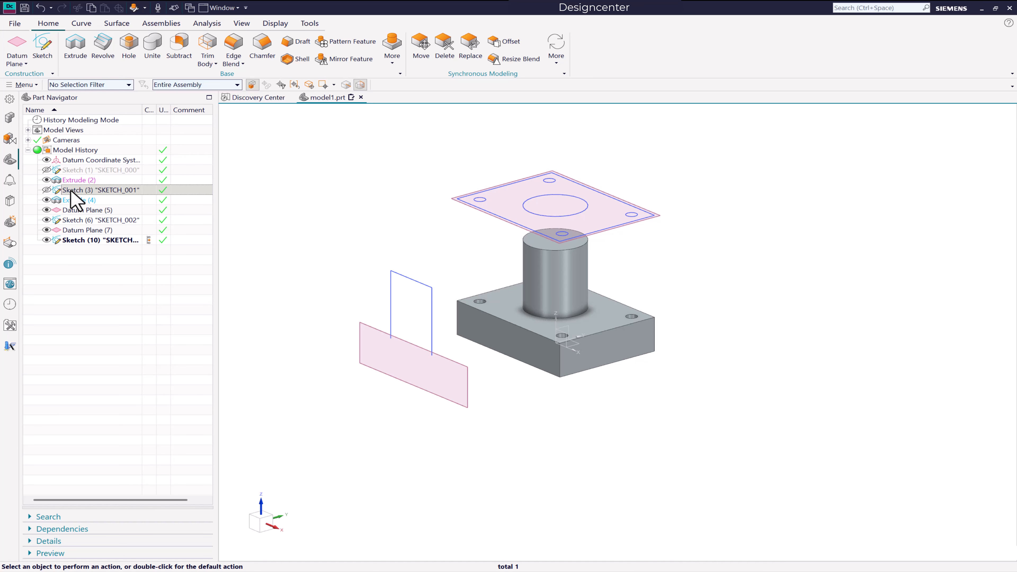
double_click(71, 191)
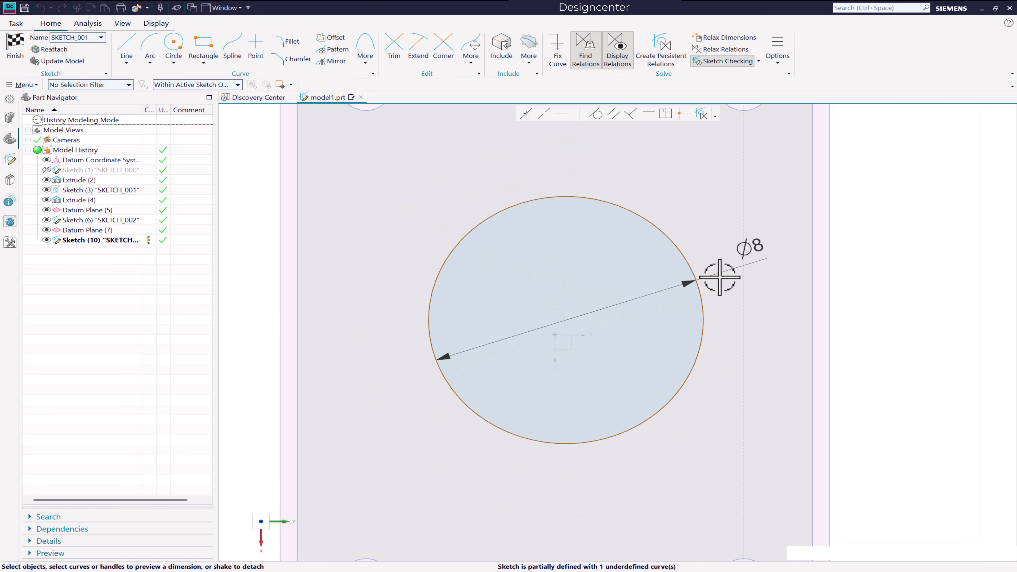
double_click(754, 254)
type("6")
key("Return")
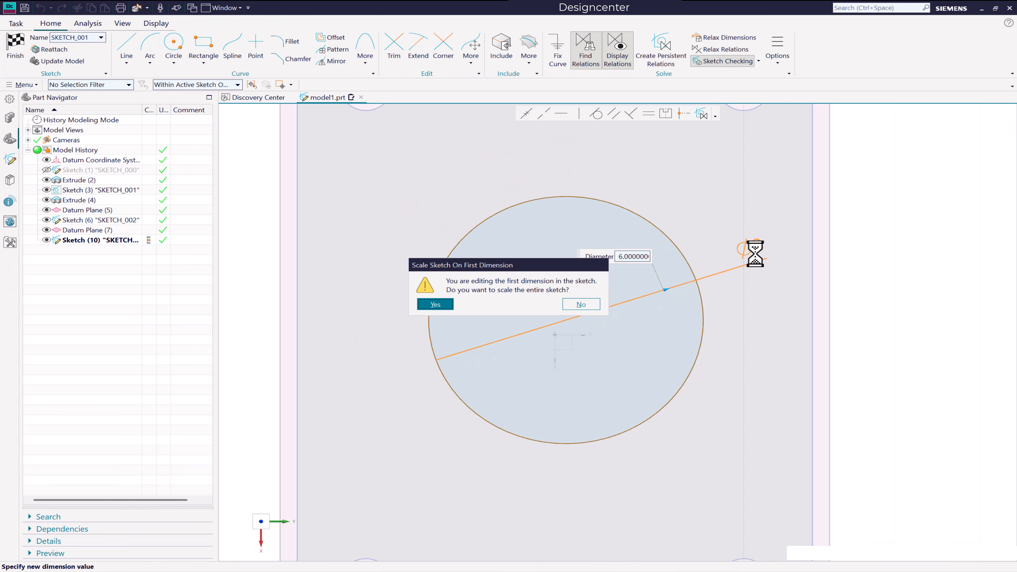
left_click(453, 308)
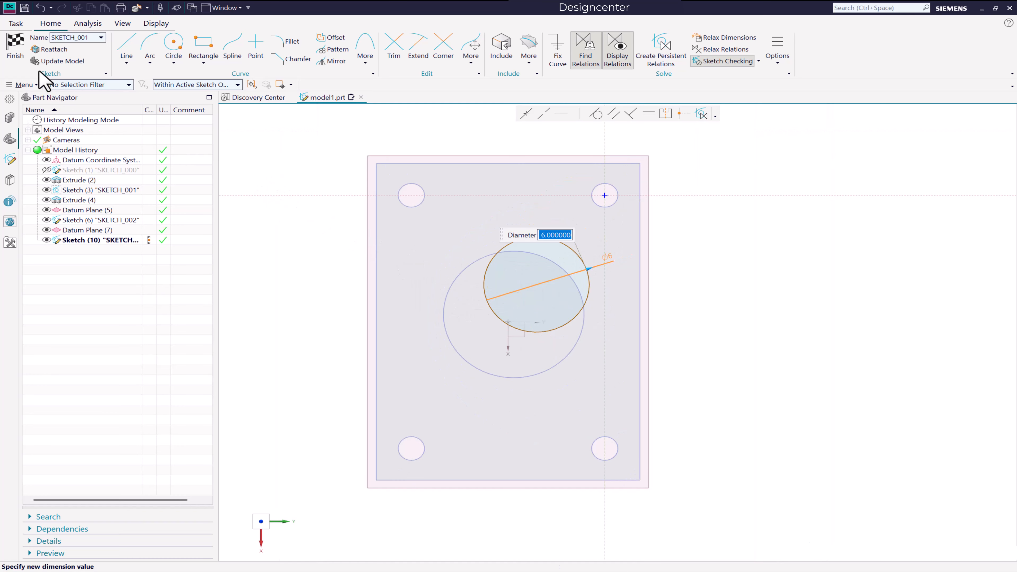
middle_click(508, 326)
Step: Move the resized boss circle by its centre to be concentric with the larger circle at the plate's middle, and finish the sketch
left_click(496, 314)
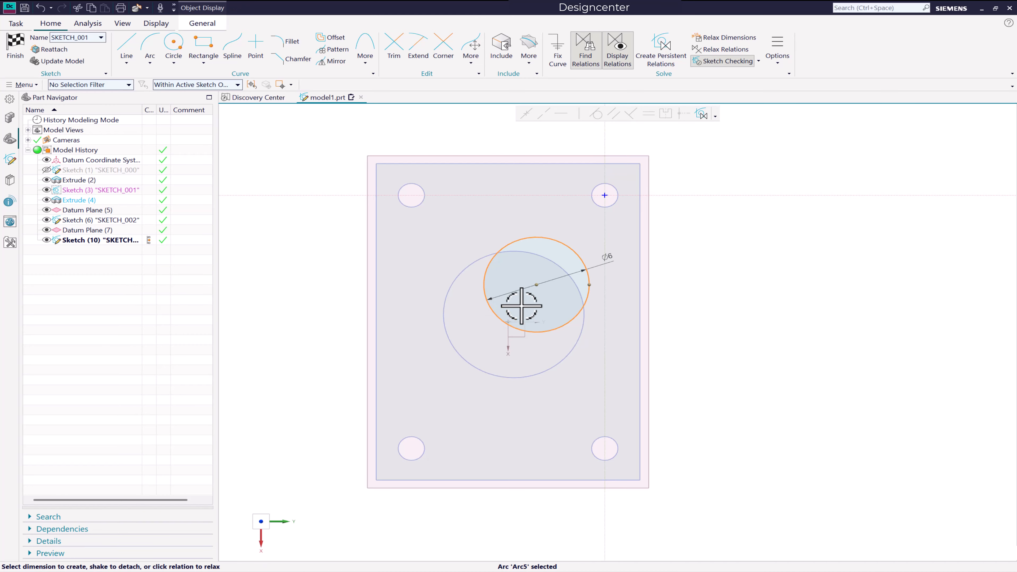
mouse_move(538, 284)
left_mouse_down()
mouse_move(508, 323)
mouse_move(513, 313)
left_mouse_up()
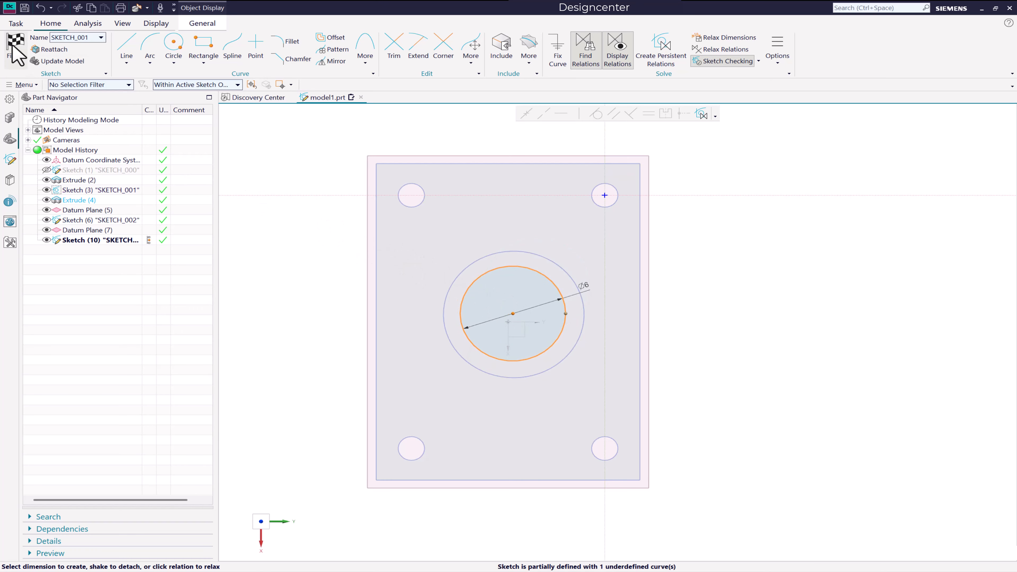
left_click(15, 56)
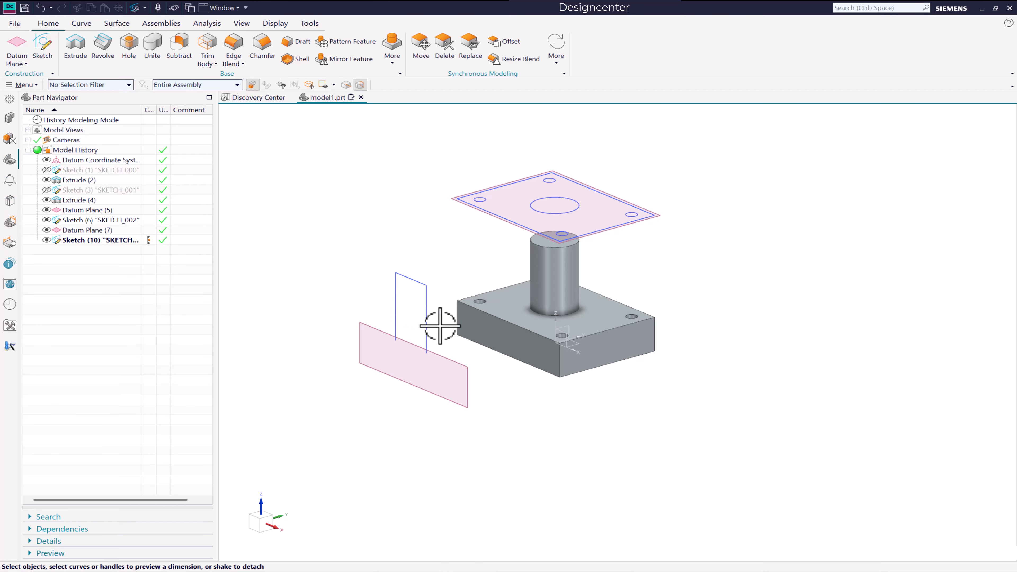
middle_click_drag(440, 326, 465, 299)
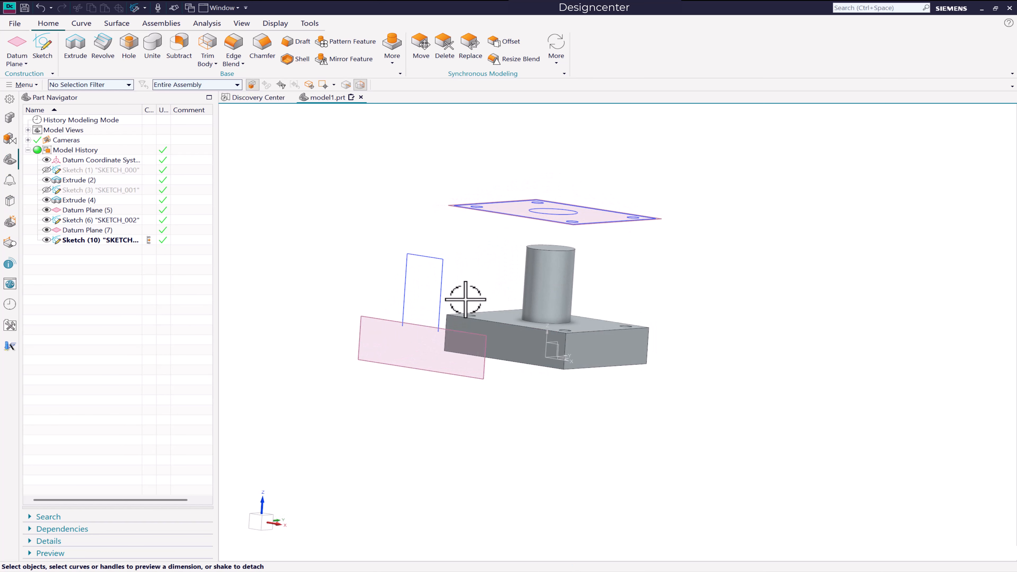
left_click(422, 255)
middle_click_drag(409, 281, 378, 297)
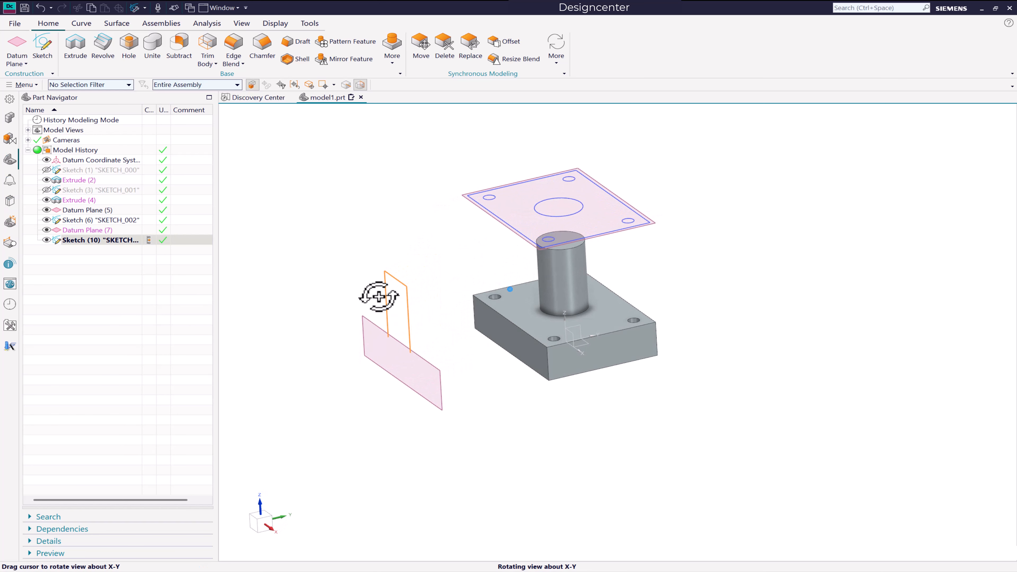
key("Escape")
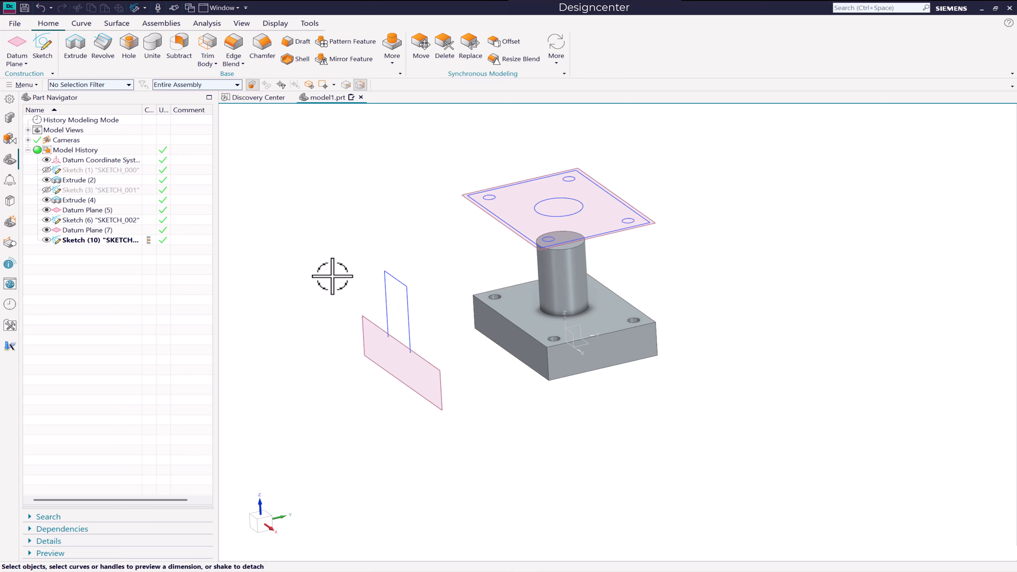
Step: Create a Bisector datum plane midway between the plate's two short end faces
mouse_move(324, 276)
middle_mouse_down()
mouse_move(345, 277)
mouse_move(319, 297)
middle_mouse_up()
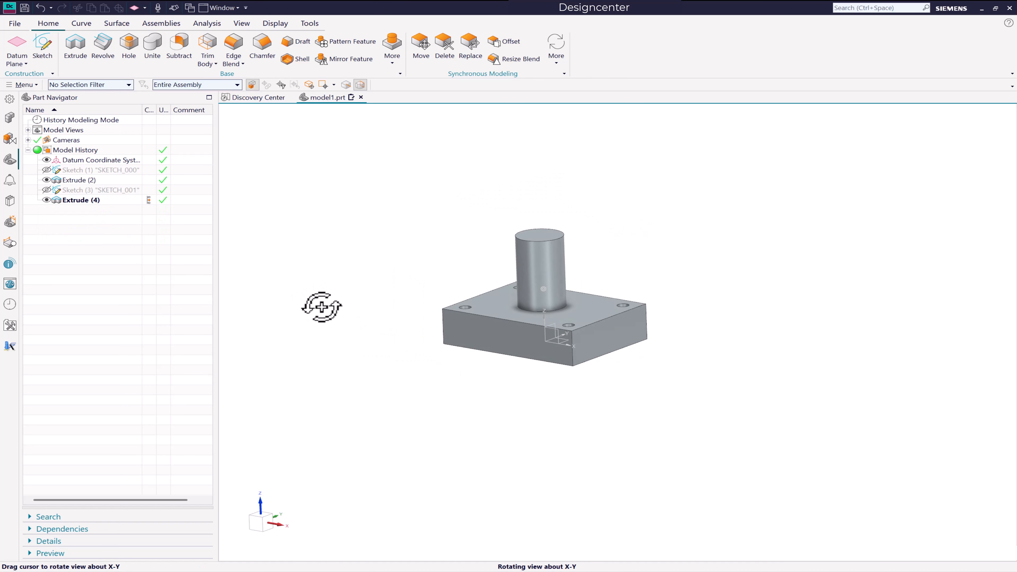
middle_click_drag(322, 306, 322, 309)
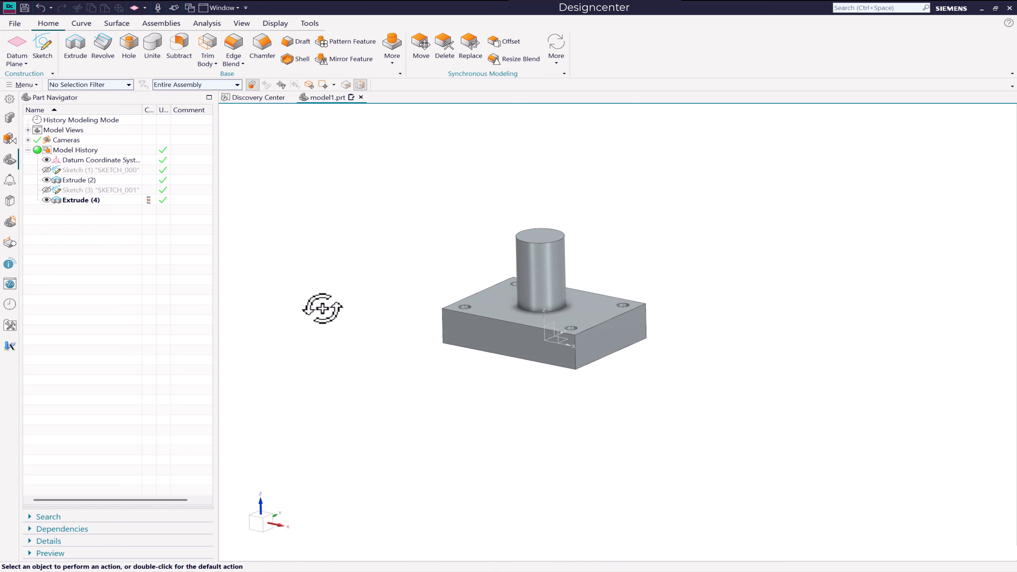
left_click(11, 46)
left_click(289, 157)
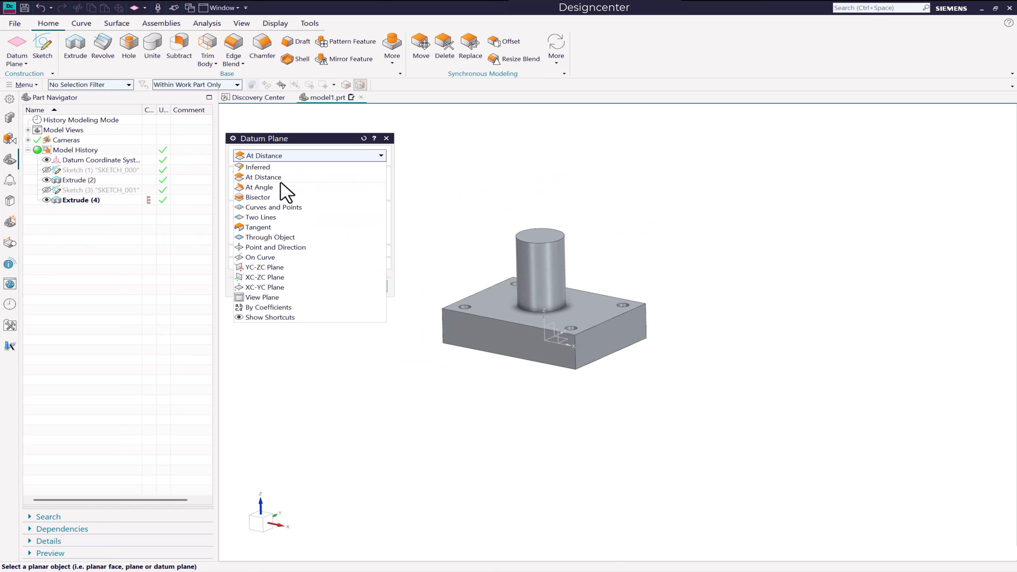
left_click(258, 197)
left_click(601, 347)
middle_click_drag(431, 352, 342, 321)
left_click(455, 319)
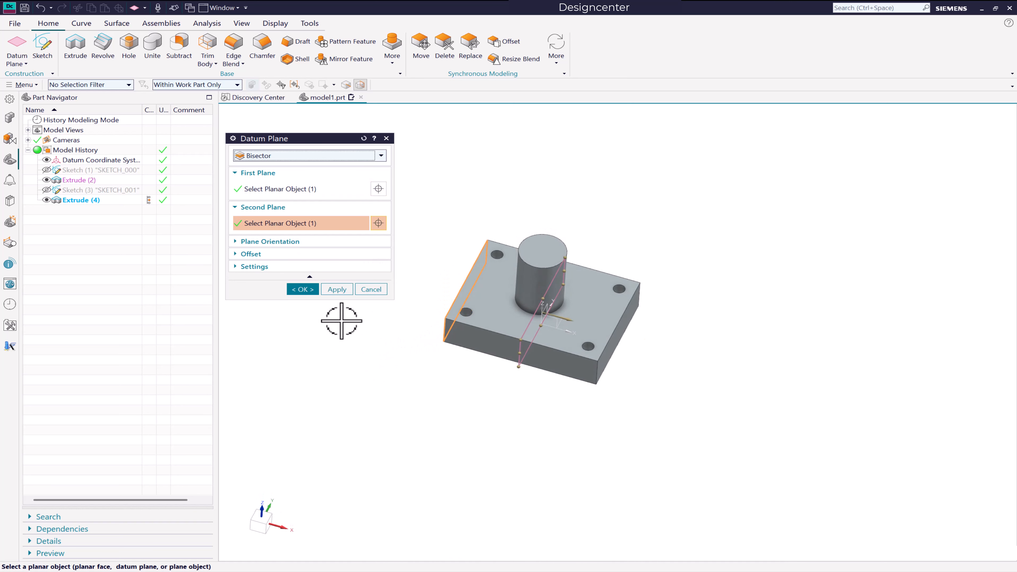
left_click(305, 289)
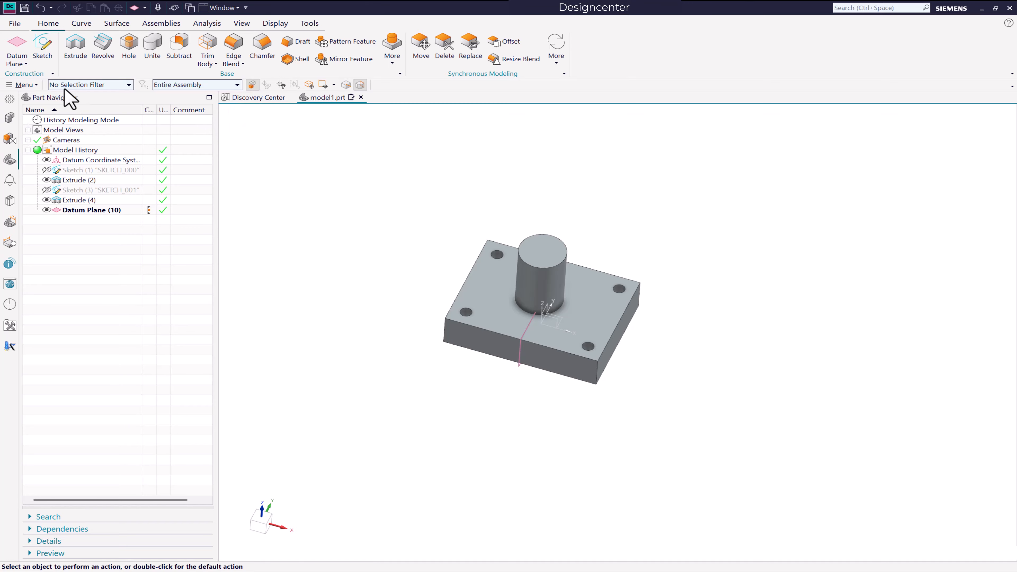
Step: Create a second Bisector datum plane midway between the plate's two long side faces
left_click(26, 64)
left_click(27, 76)
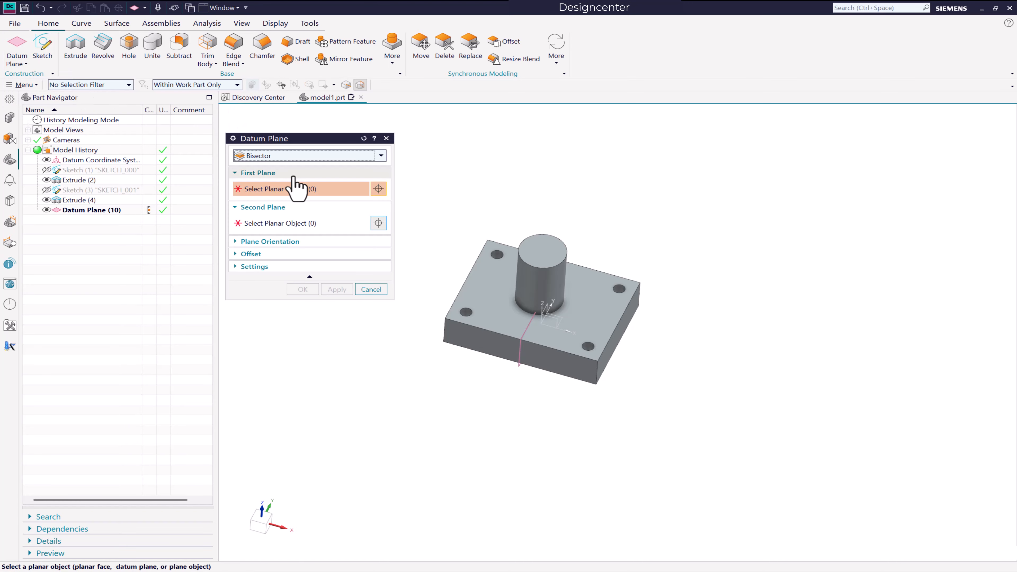
left_click(303, 156)
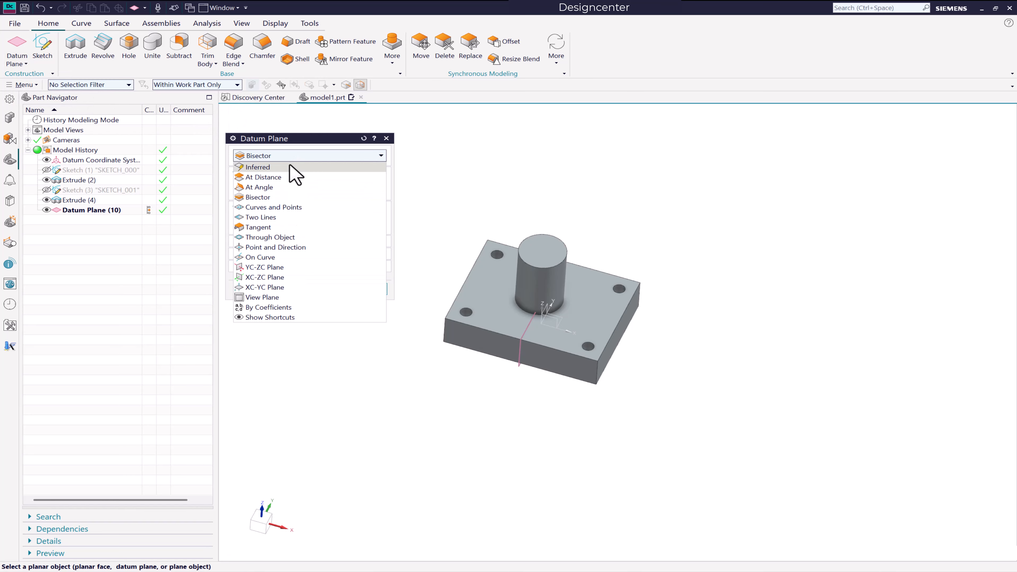
left_click(285, 198)
left_click(476, 345)
middle_click_drag(443, 341, 385, 396)
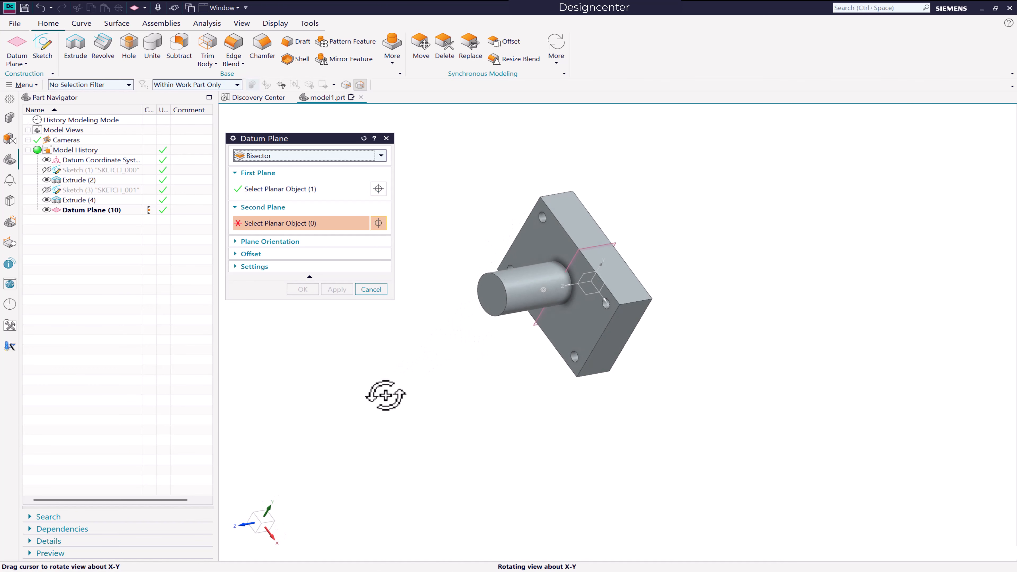
left_click(612, 277)
left_click(303, 289)
middle_click_drag(369, 320, 427, 250)
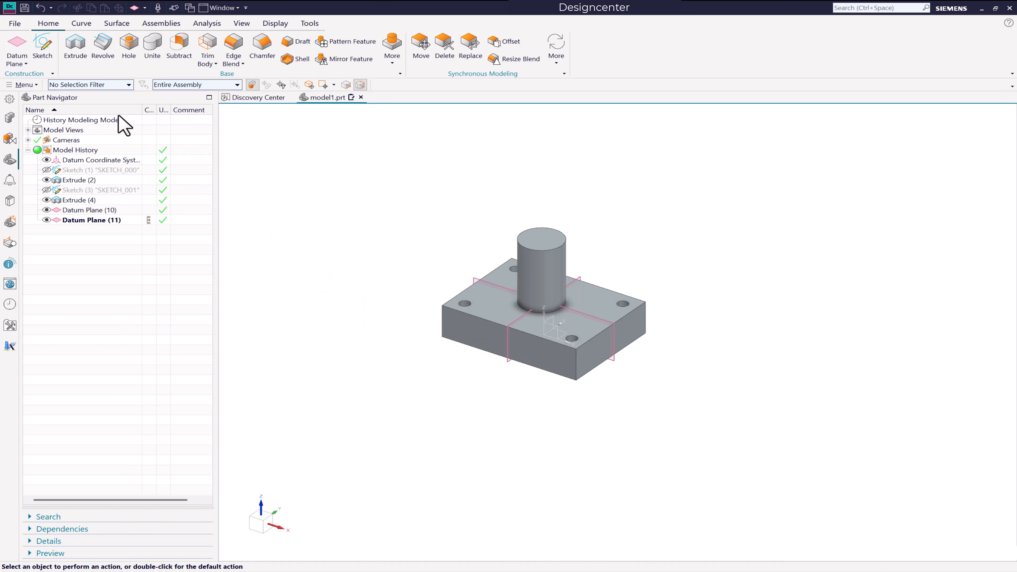
Step: Start a sketch on the datum plane midway between the short end faces and add an Intersection Curve with the boss's cylindrical face
left_click(44, 47)
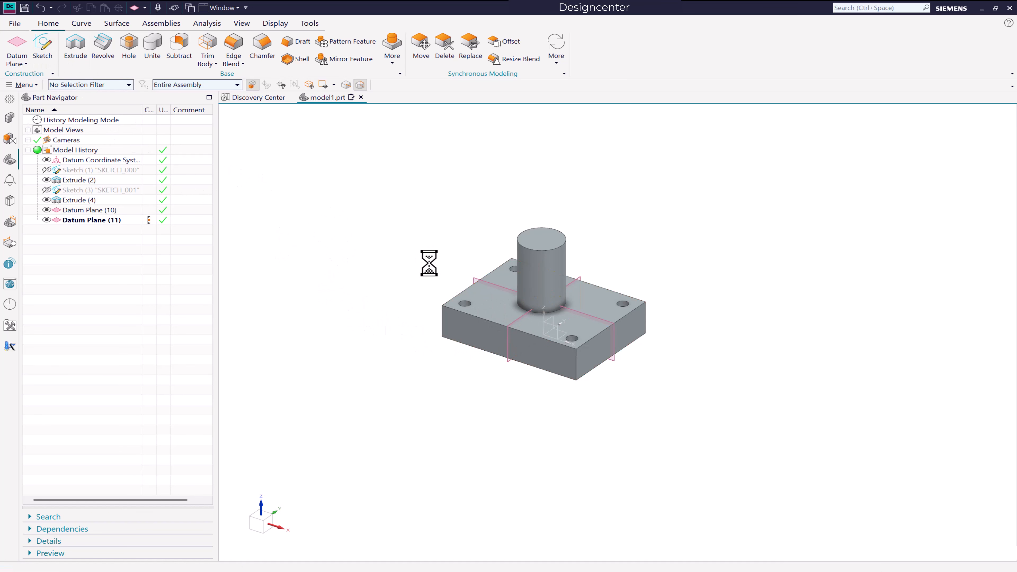
left_click(511, 323)
left_click(339, 316)
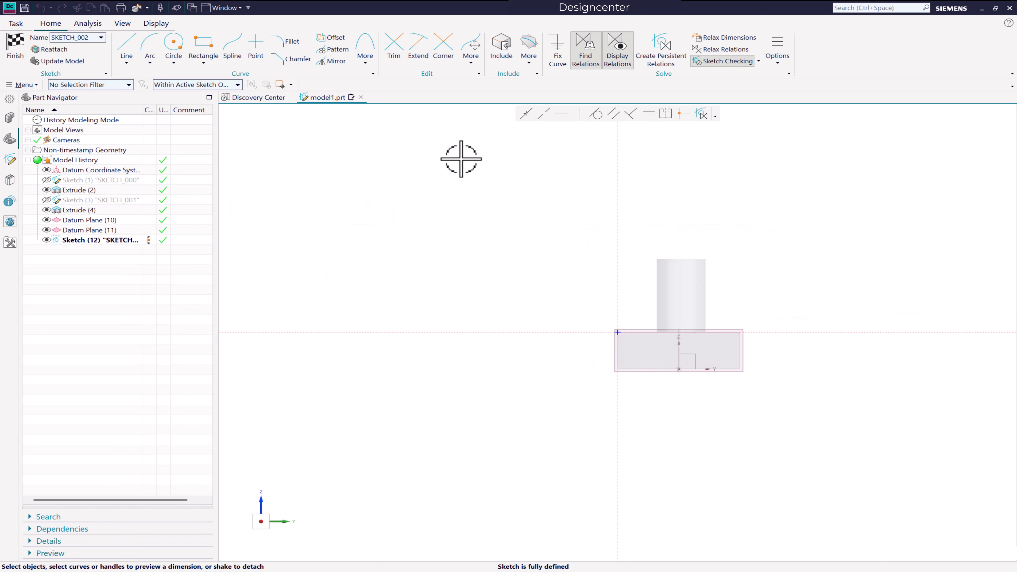
left_click(536, 73)
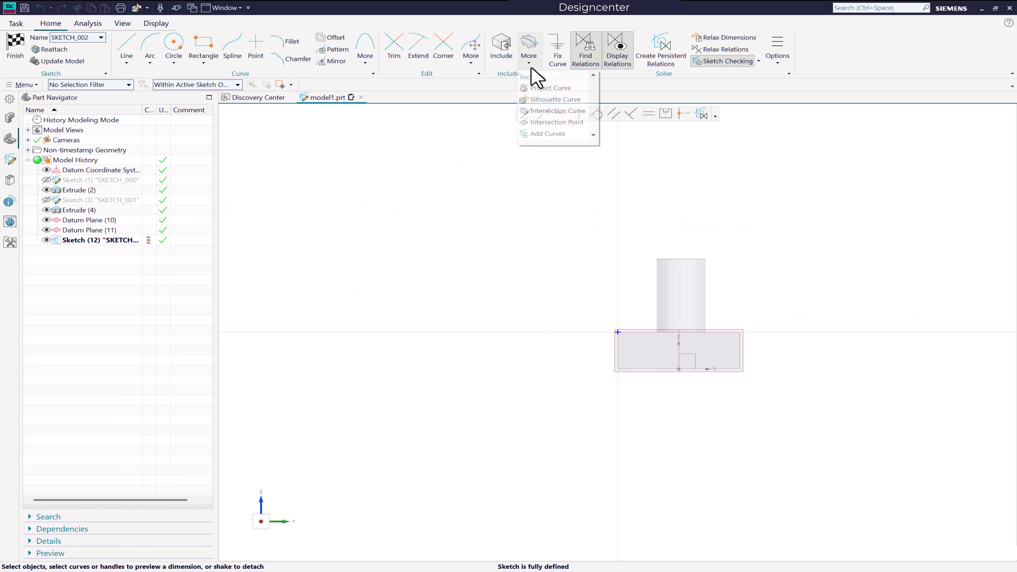
left_click(536, 119)
mouse_move(485, 243)
middle_mouse_down()
mouse_move(513, 311)
mouse_move(553, 340)
middle_mouse_up()
left_click(664, 285)
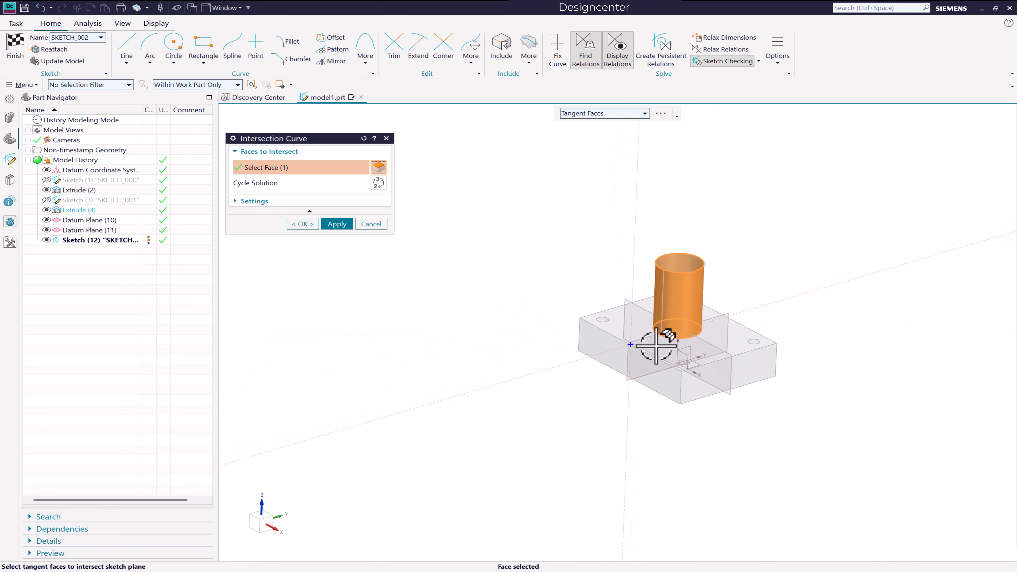
scroll(646, 344, "up", 1)
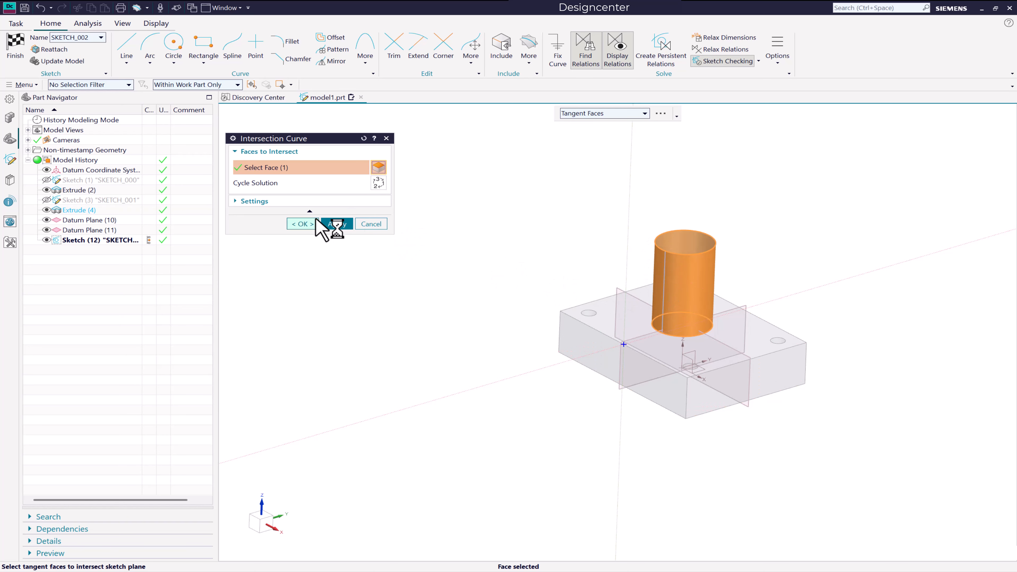
left_click(331, 224)
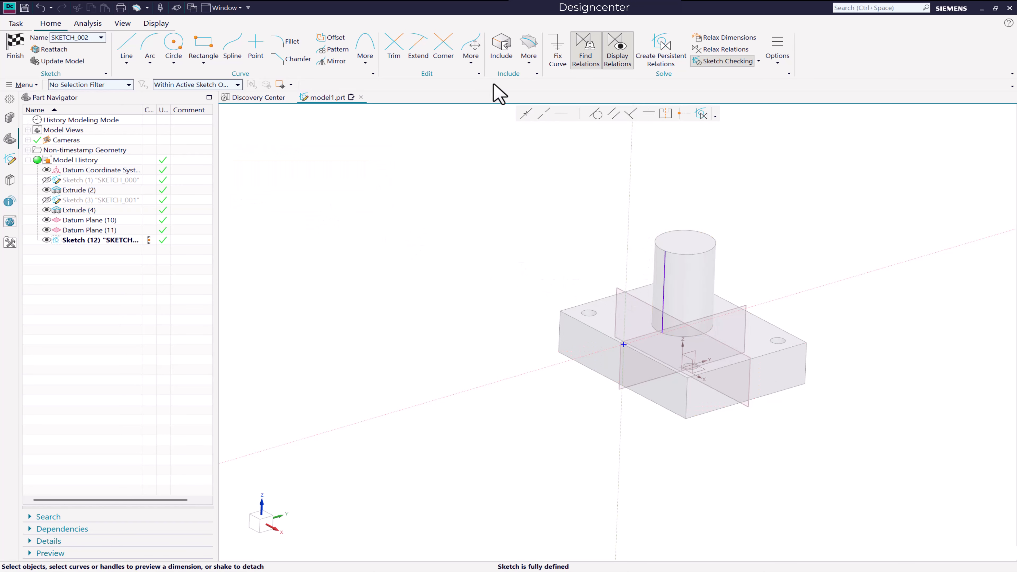
Step: Add a second Intersection Curve on the opposite side of the boss's cylindrical face, using the other Cycle Solution result
left_click(530, 64)
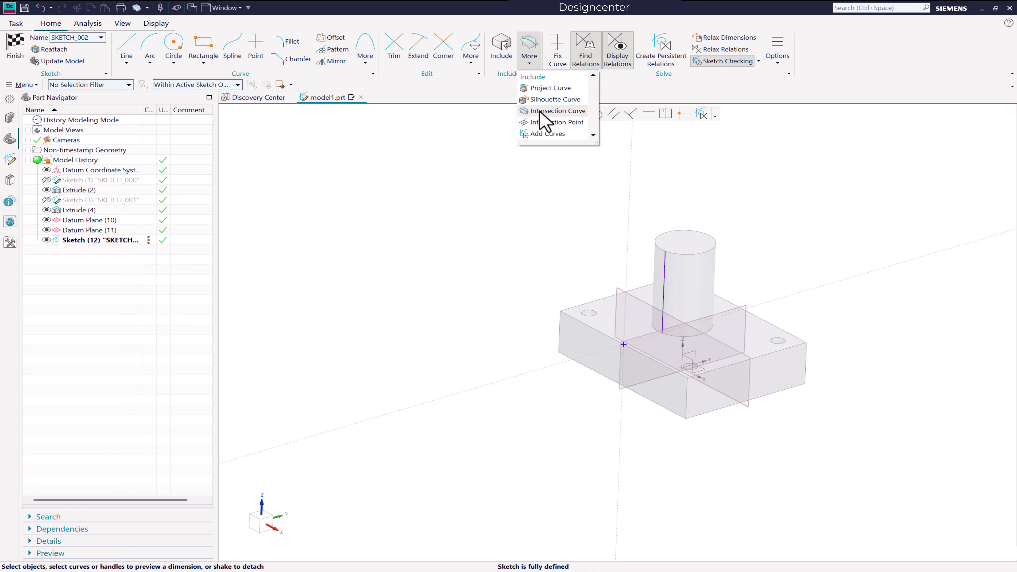
left_click(556, 110)
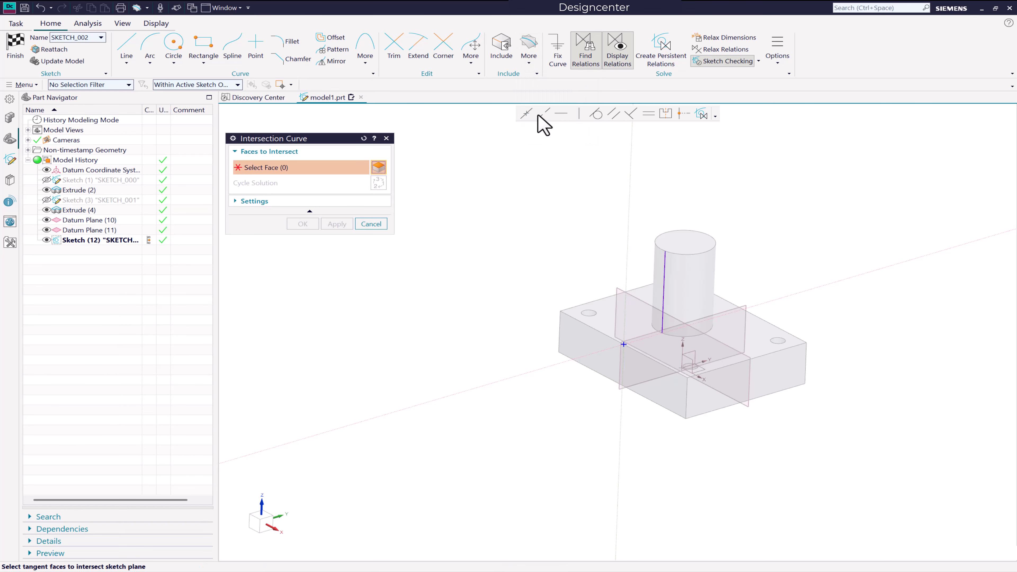
left_click(688, 286)
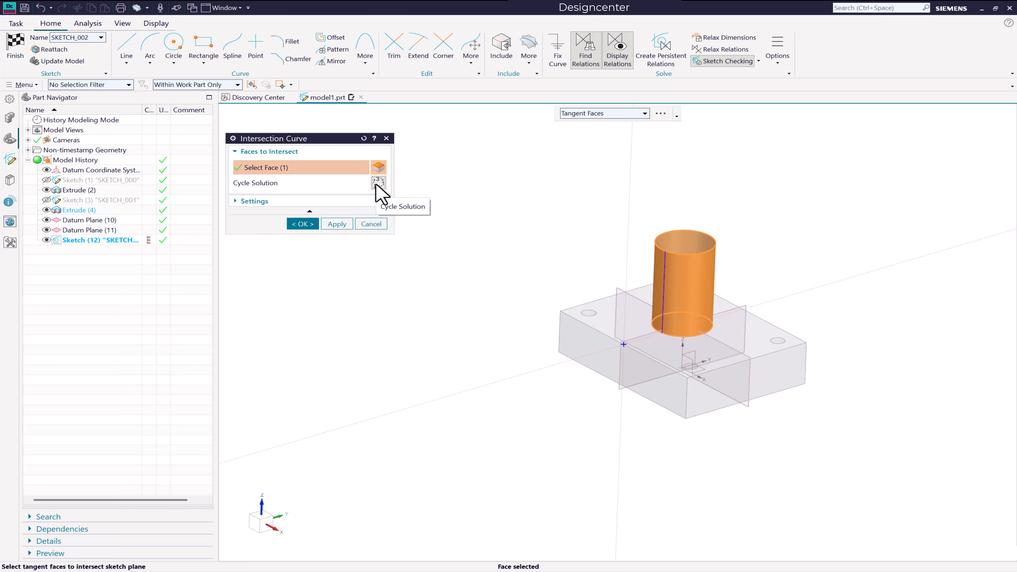
left_click(336, 224)
left_click(370, 224)
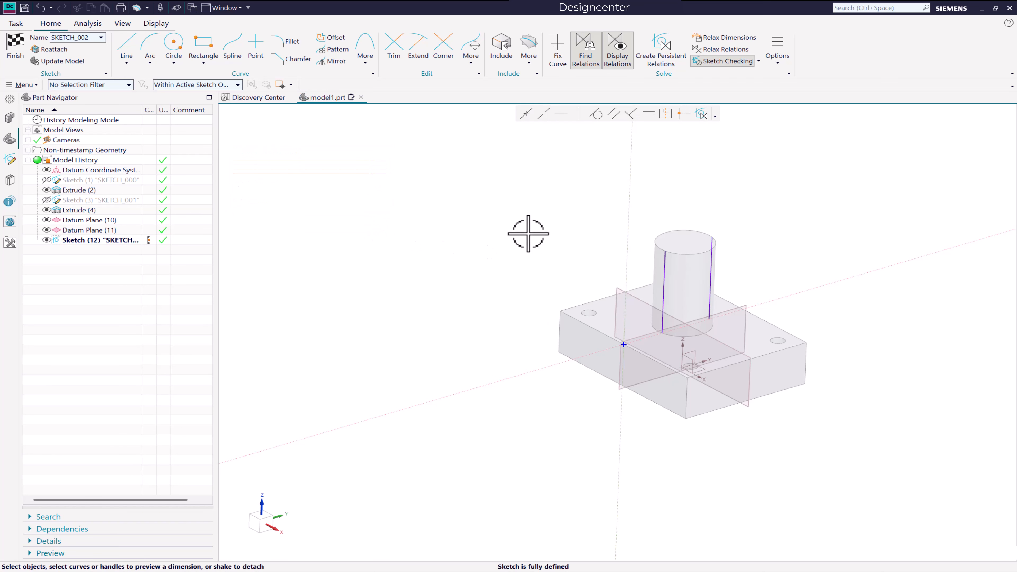
Step: Add an Intersection Curve where the sketch plane crosses the plate's long front side face
mouse_move(529, 234)
middle_mouse_down()
mouse_move(460, 234)
mouse_move(517, 233)
middle_mouse_up()
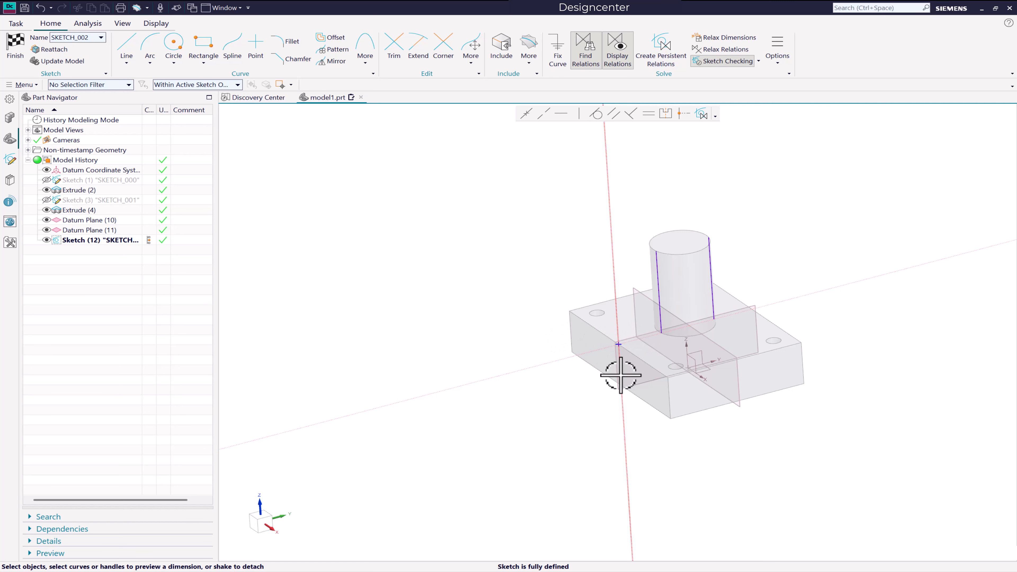
middle_click_drag(569, 343, 427, 280)
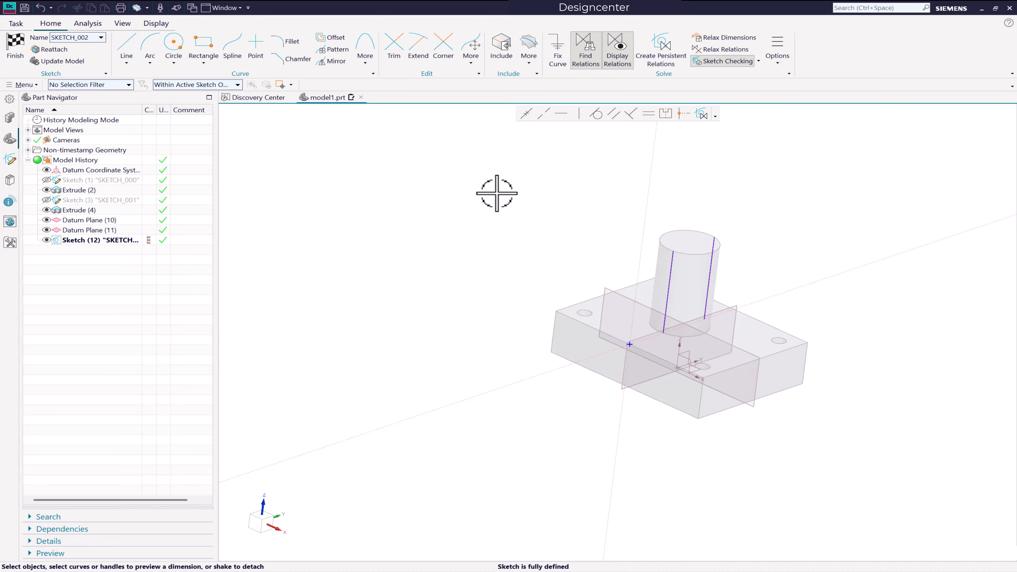
left_click(533, 64)
left_click(551, 109)
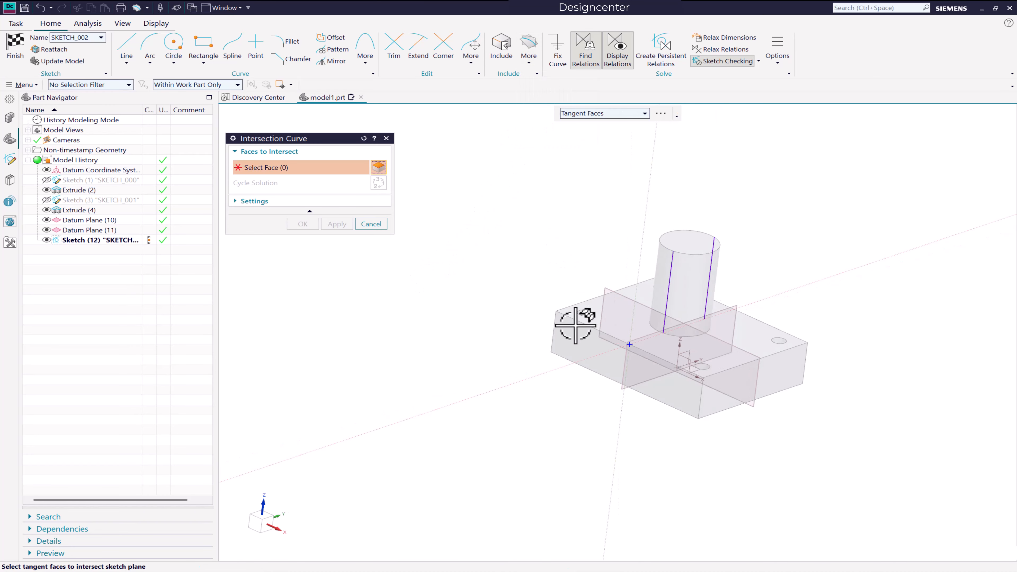
left_click(568, 335)
middle_click_drag(568, 335, 536, 328)
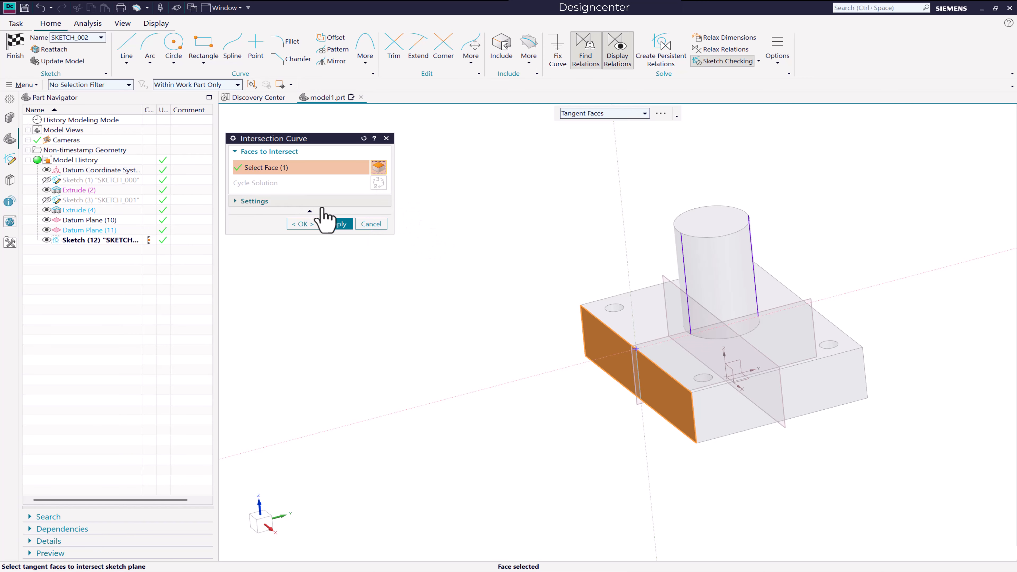
left_click(337, 225)
middle_click_drag(399, 266, 460, 273)
left_click(371, 224)
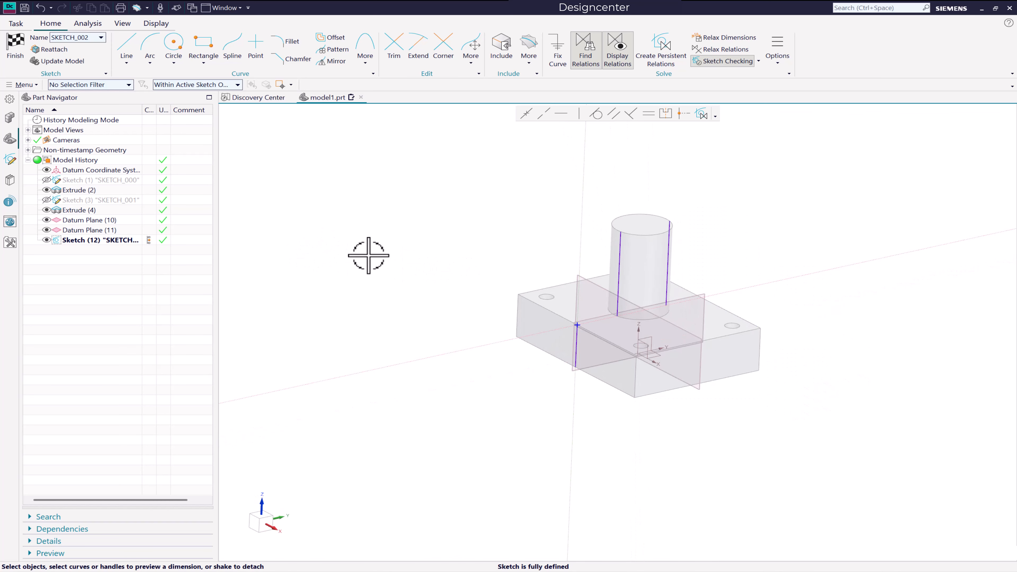
middle_click_drag(368, 255, 350, 248)
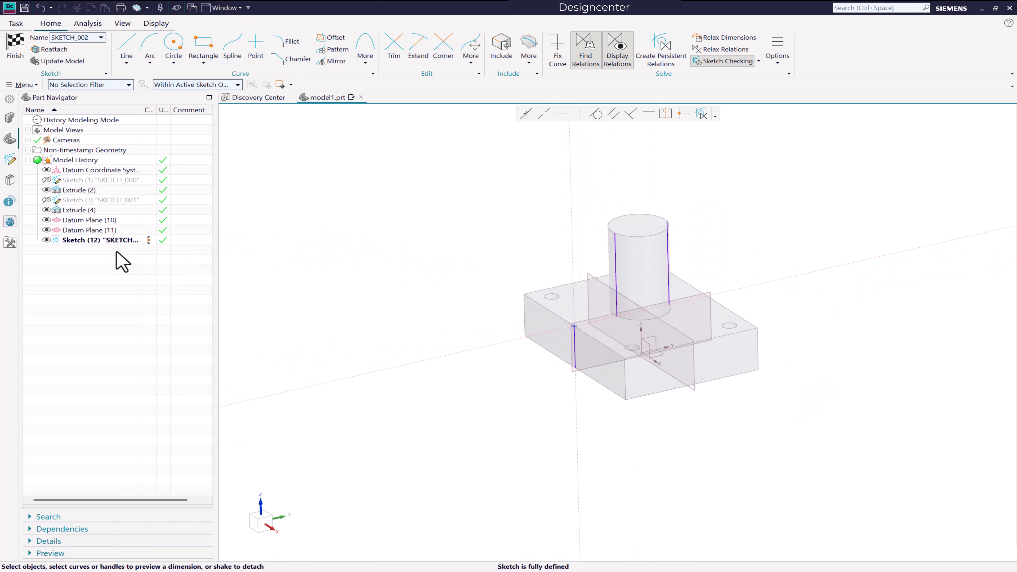
Step: Finish the intersection curve sketch and start a new sketch on the YZ plane of the new part model2
left_click(15, 46)
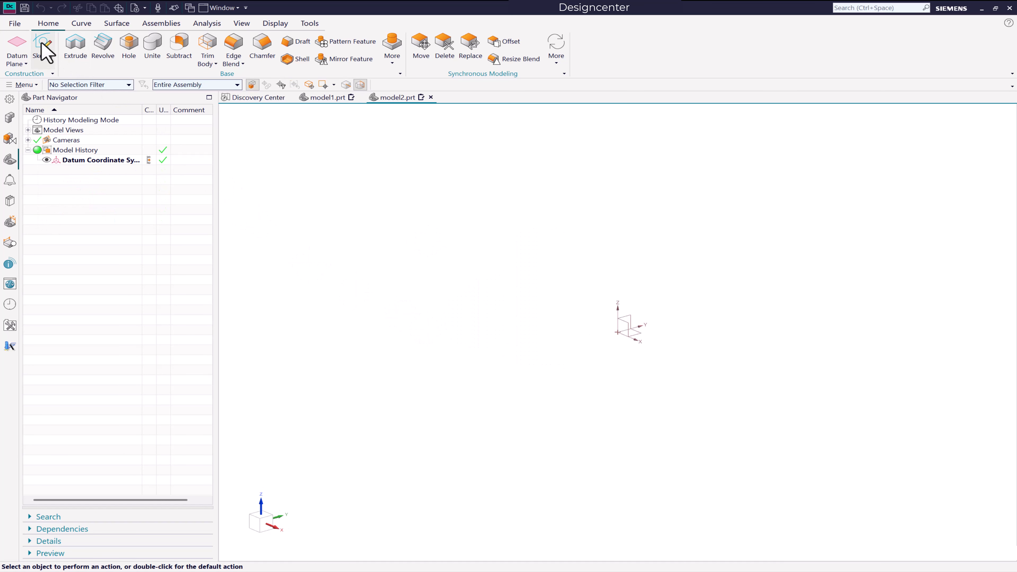
left_click(41, 44)
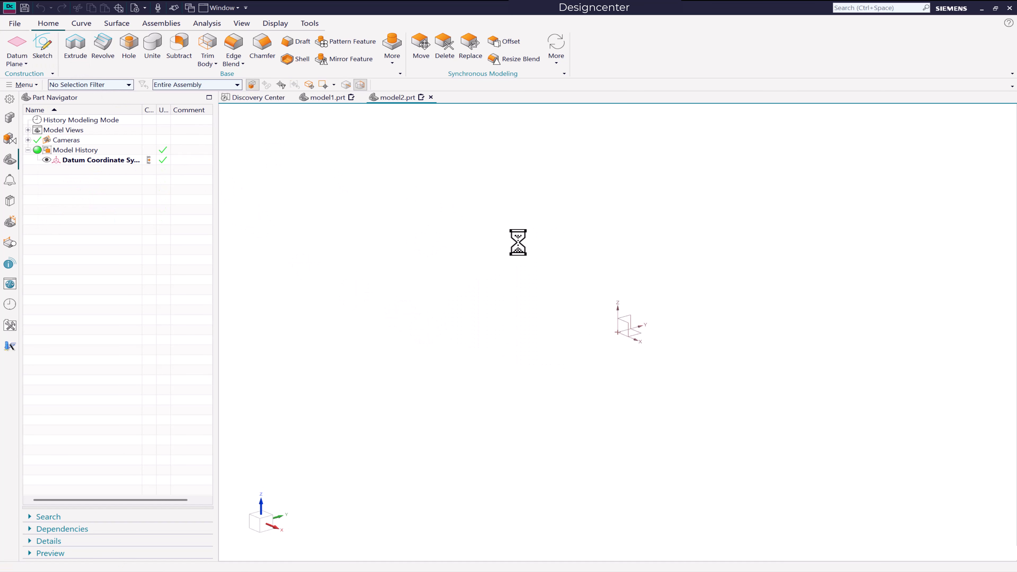
left_click(336, 316)
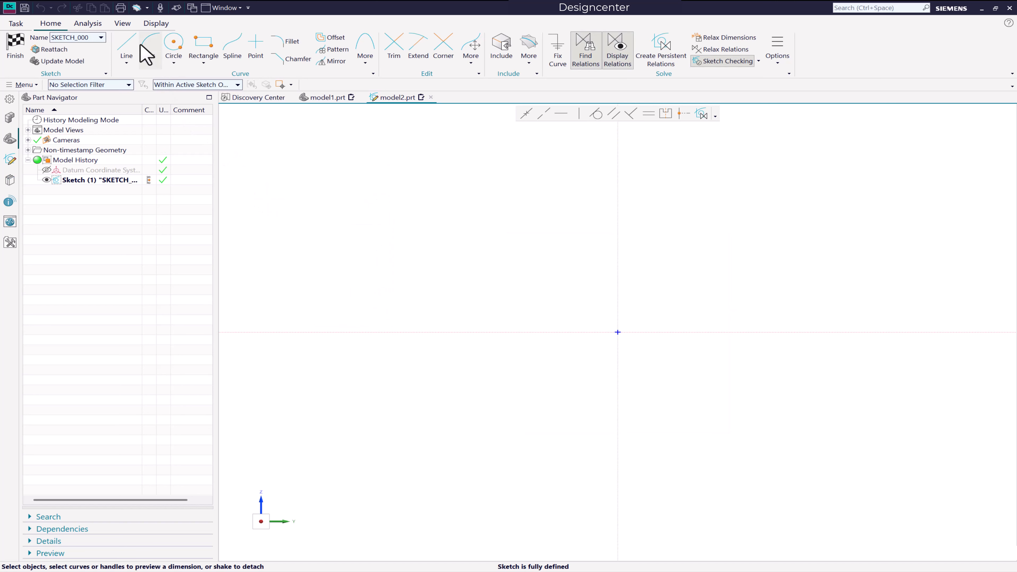
Step: Draw a wavy Through Points studio spline with six points, starting and ending on the horizontal axis, and finish the sketch
left_click(239, 54)
left_click(466, 332)
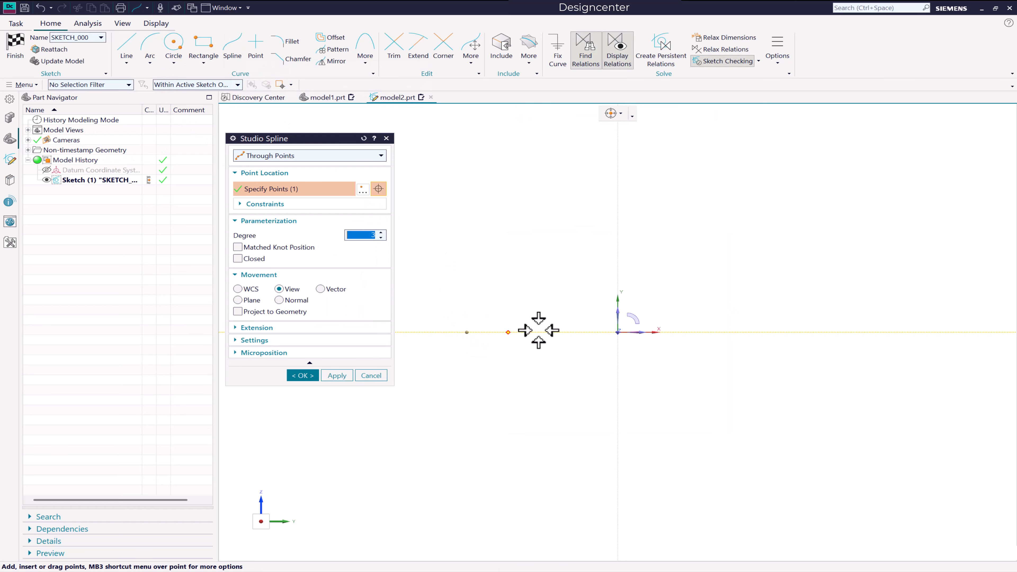
left_click(600, 327)
left_click(673, 297)
left_click(764, 283)
left_click(876, 305)
left_click(924, 332)
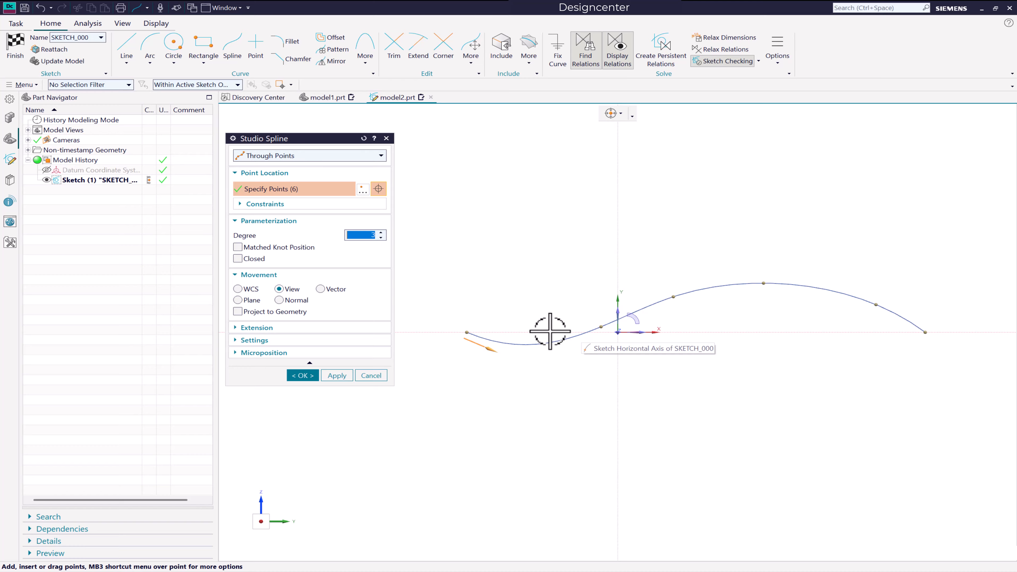
left_click(307, 380)
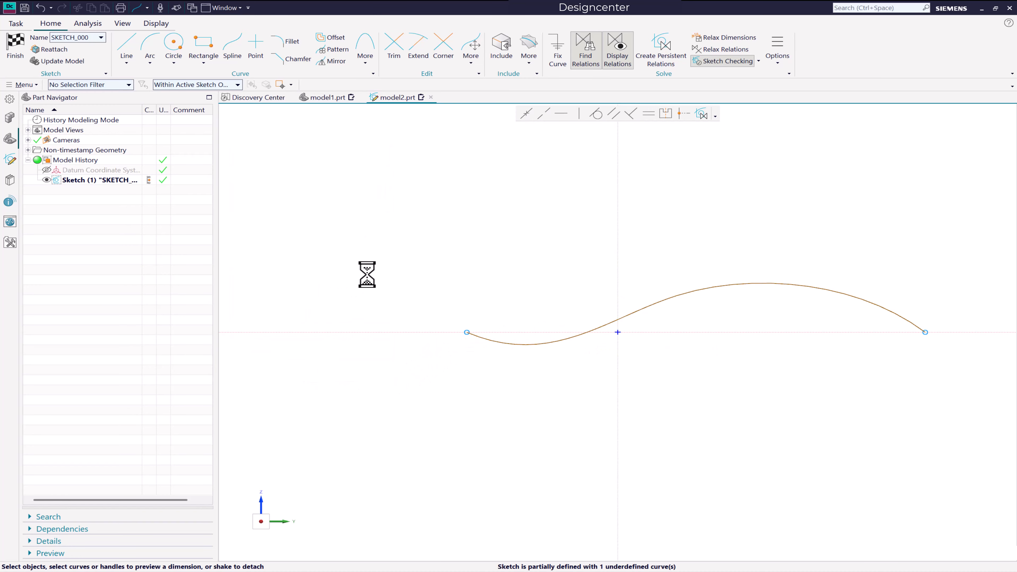
left_click(12, 44)
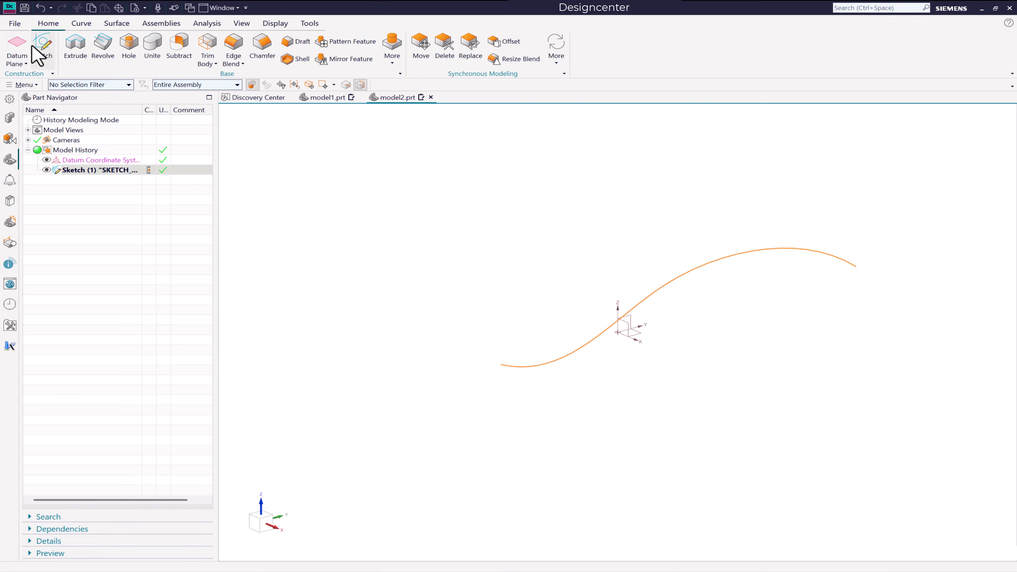
Step: Extrude the wavy spline into a wide sheet using the Symmetric Value limit
left_click(76, 48)
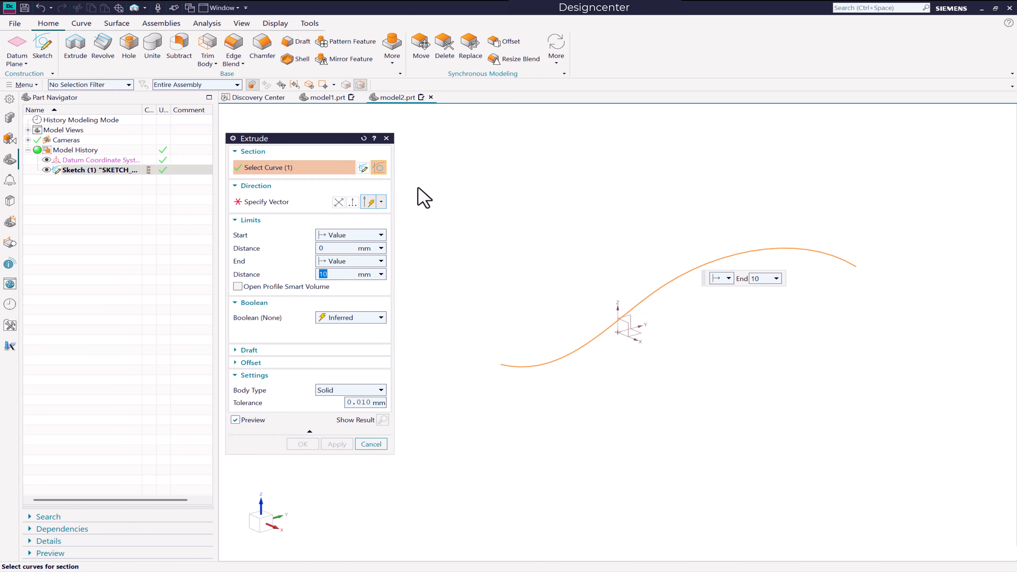
left_click(344, 236)
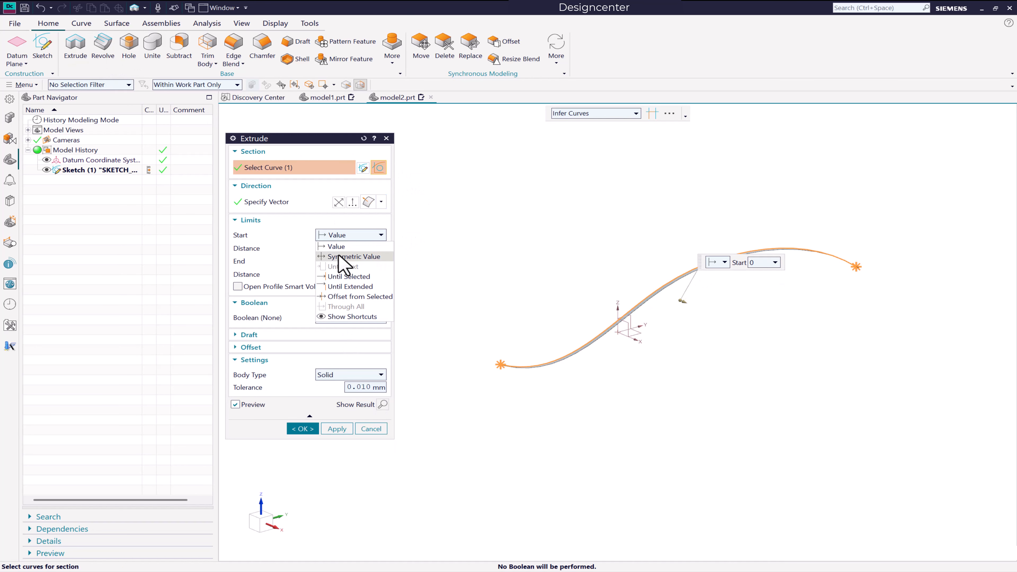
left_click(352, 256)
mouse_move(709, 320)
left_mouse_down()
mouse_move(726, 329)
mouse_move(717, 336)
left_mouse_up()
left_click(302, 402)
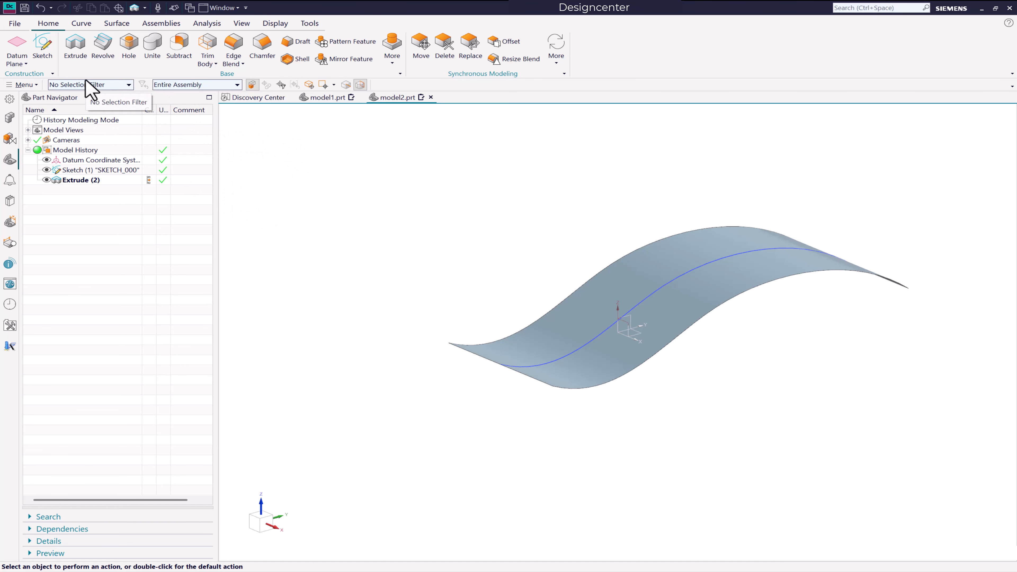
Step: Start a sketch on the XZ plane of the datum coordinate system
left_click(43, 56)
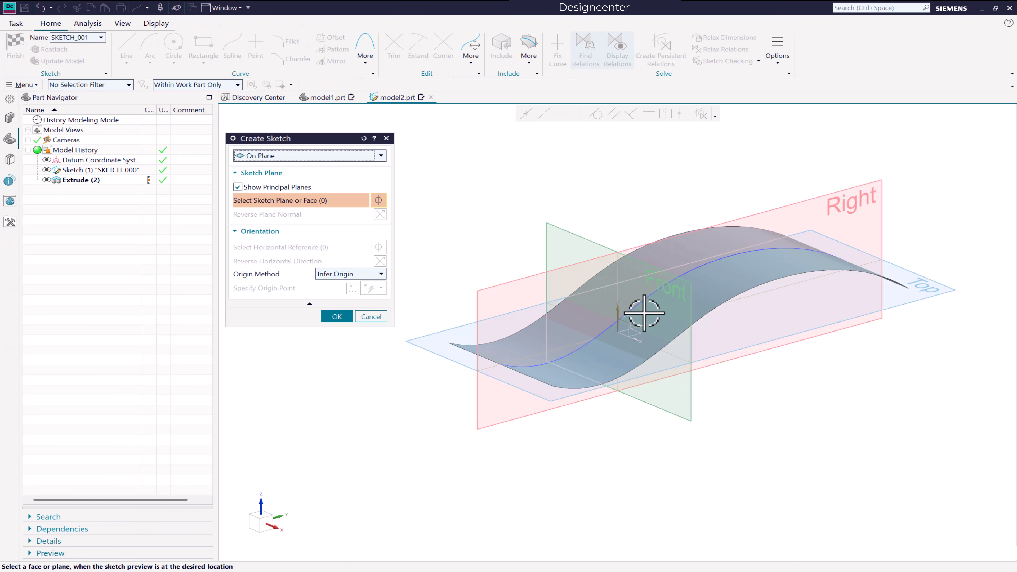
left_click(620, 320)
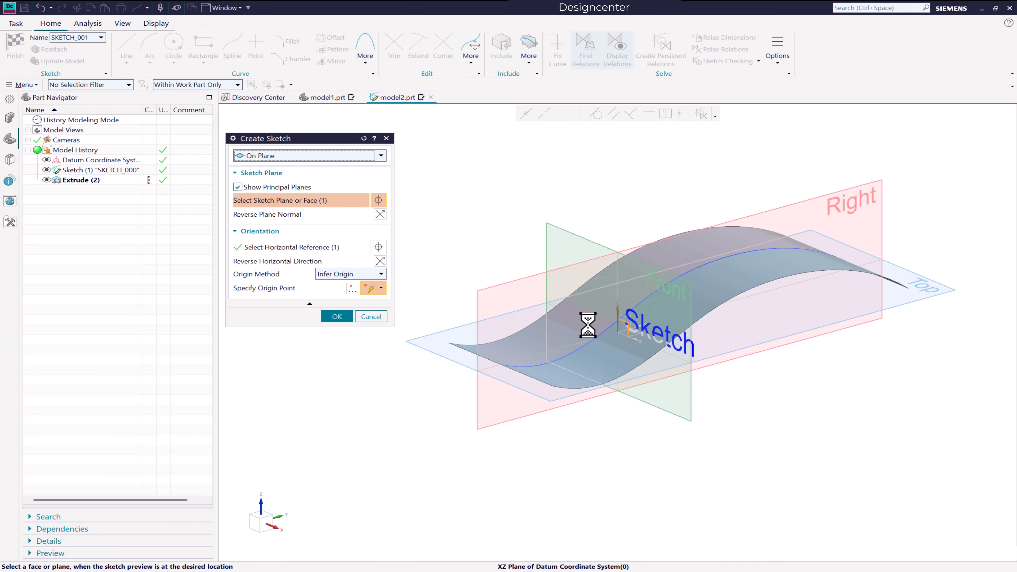
left_click(340, 316)
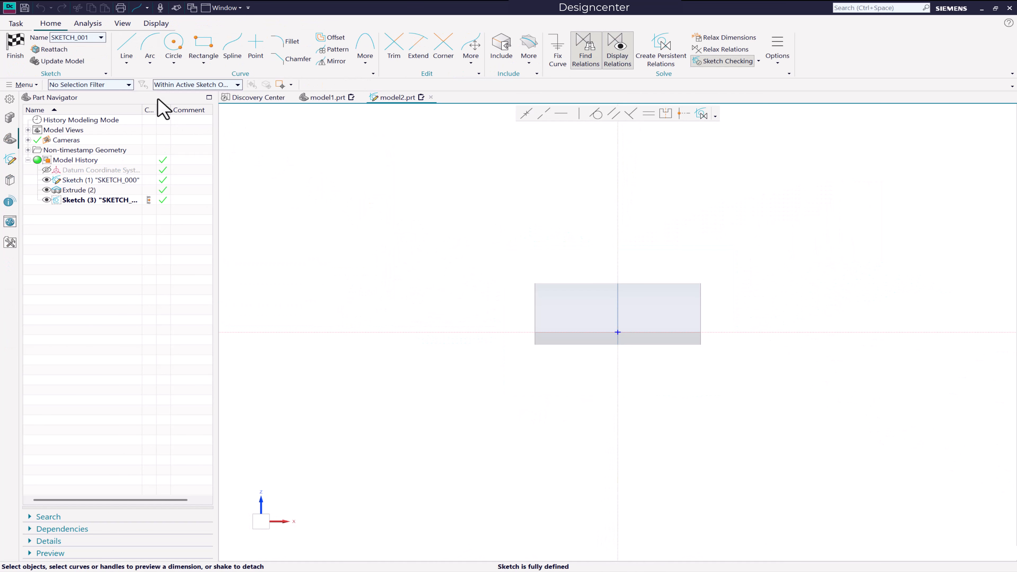
Step: Draw a shallow arc of about 700 mm radius spanning above the wavy sheet, shift it slightly upward and finish the sketch
left_click(148, 46)
mouse_move(504, 288)
left_mouse_down()
mouse_move(654, 265)
mouse_move(735, 275)
left_mouse_up()
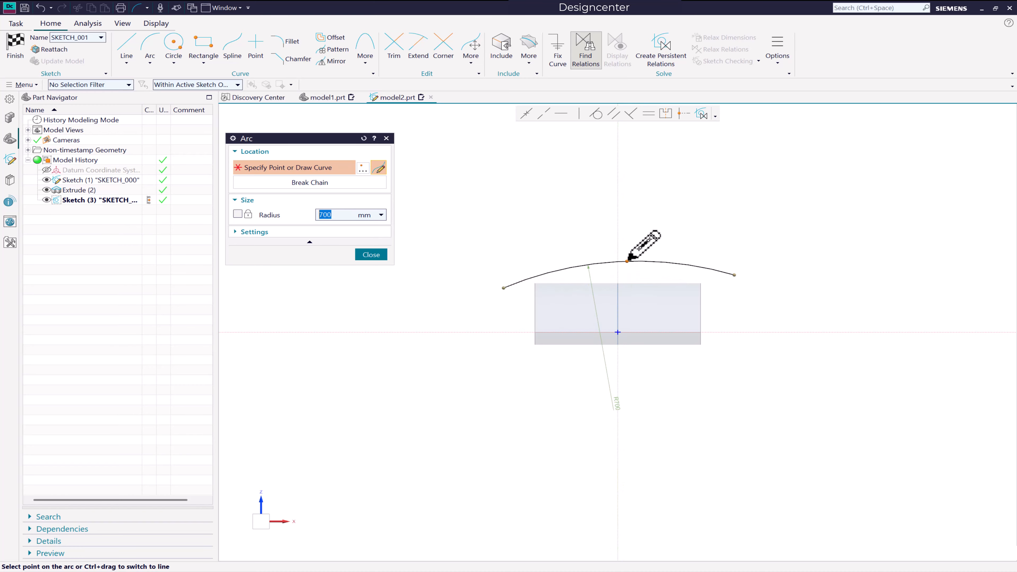
left_click(625, 259)
key("Escape")
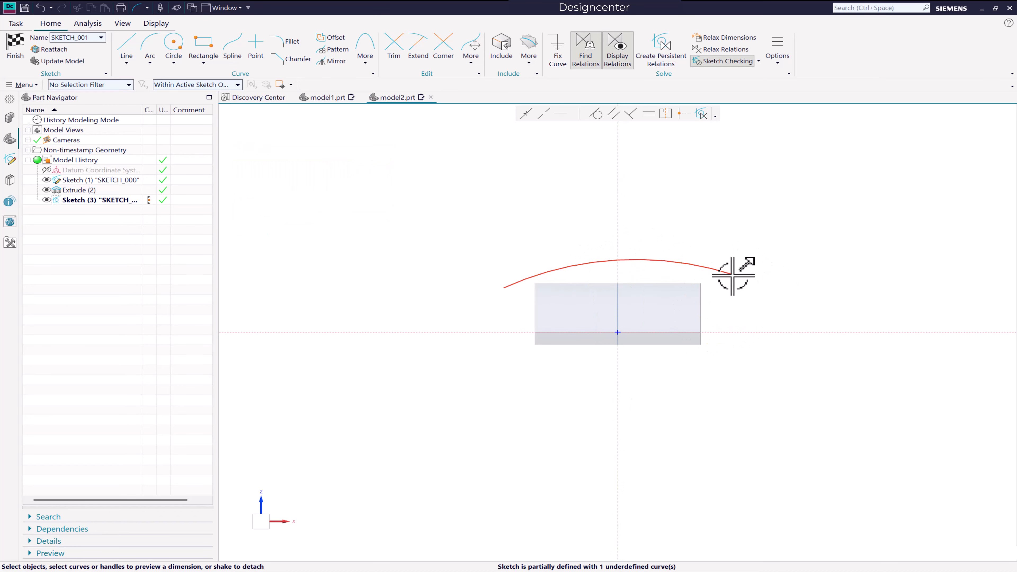
mouse_move(733, 275)
left_mouse_down()
mouse_move(735, 287)
mouse_move(731, 268)
left_mouse_up()
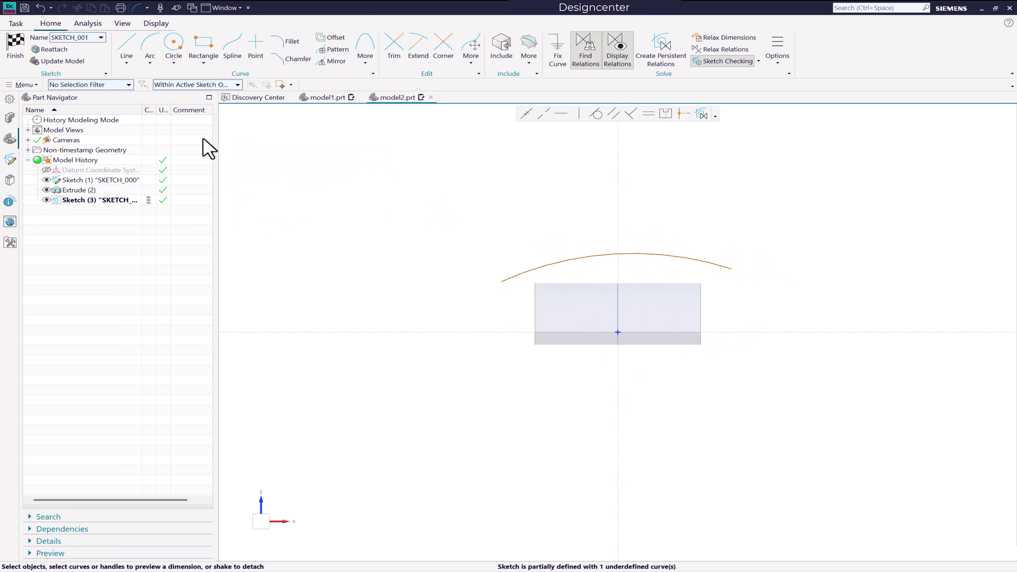
left_click(15, 48)
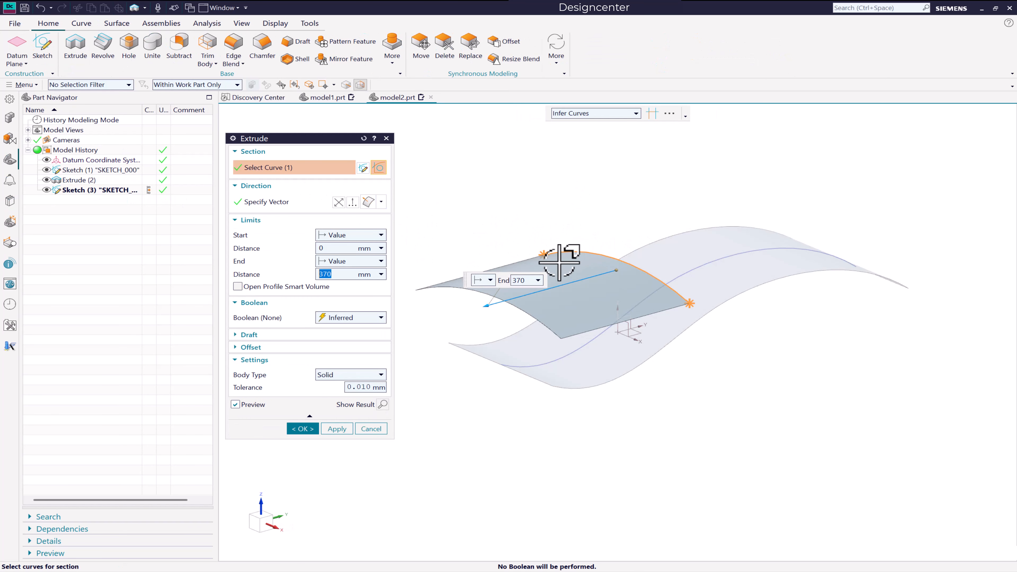
Step: Extrude the arc 370 mm along the reversed ZC direction so the vertical sheet cuts through the wavy sheet
mouse_move(480, 323)
middle_mouse_down()
mouse_move(472, 288)
mouse_move(488, 297)
mouse_move(486, 317)
mouse_move(476, 316)
middle_mouse_up()
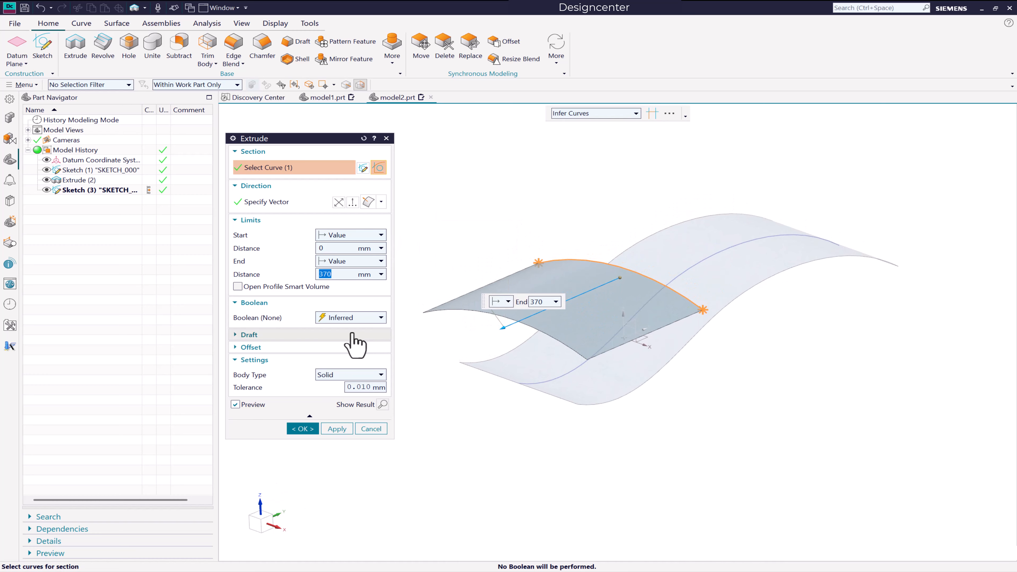
left_click(380, 202)
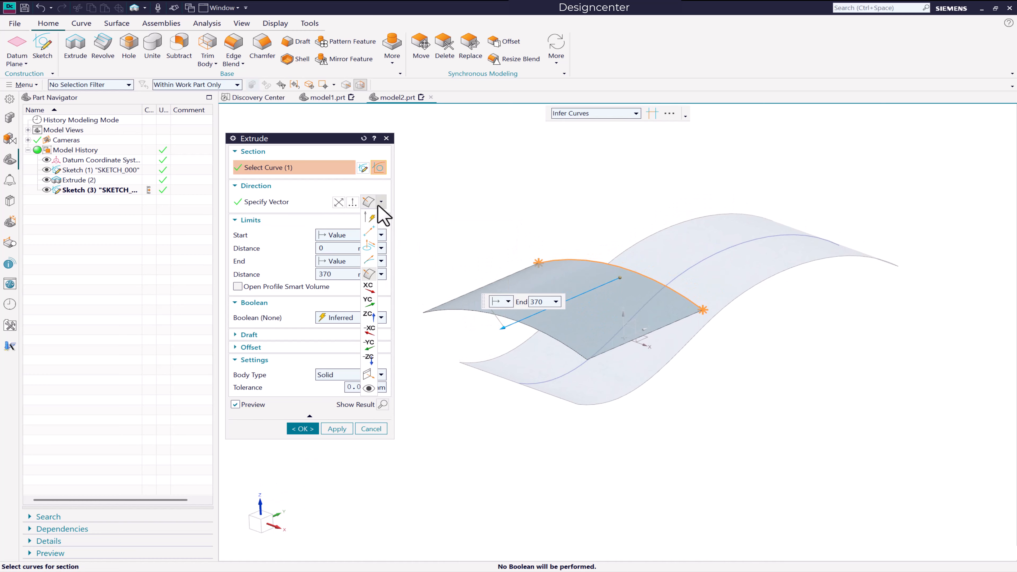
left_click(369, 316)
left_click(352, 202)
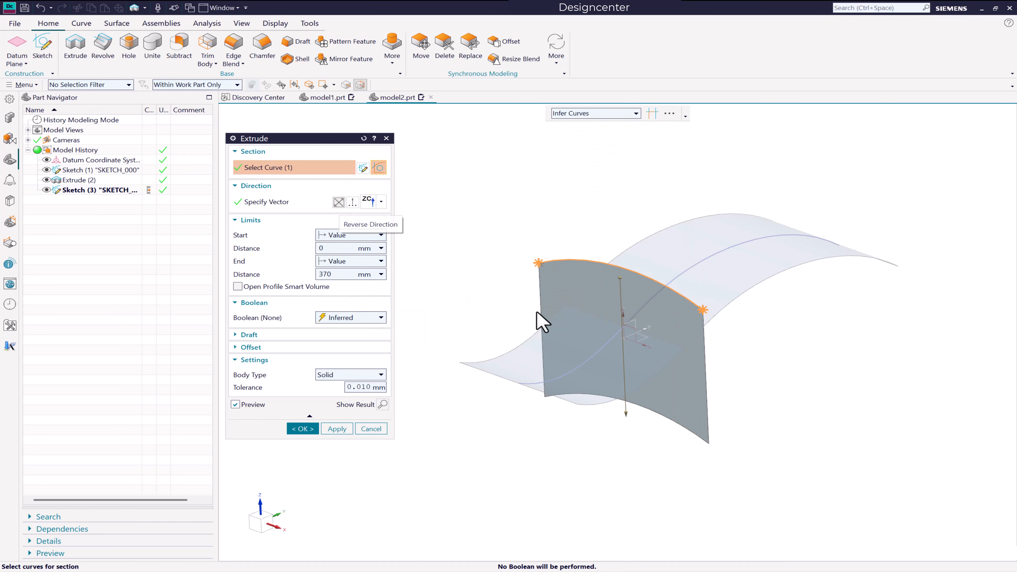
middle_click_drag(540, 318, 675, 299)
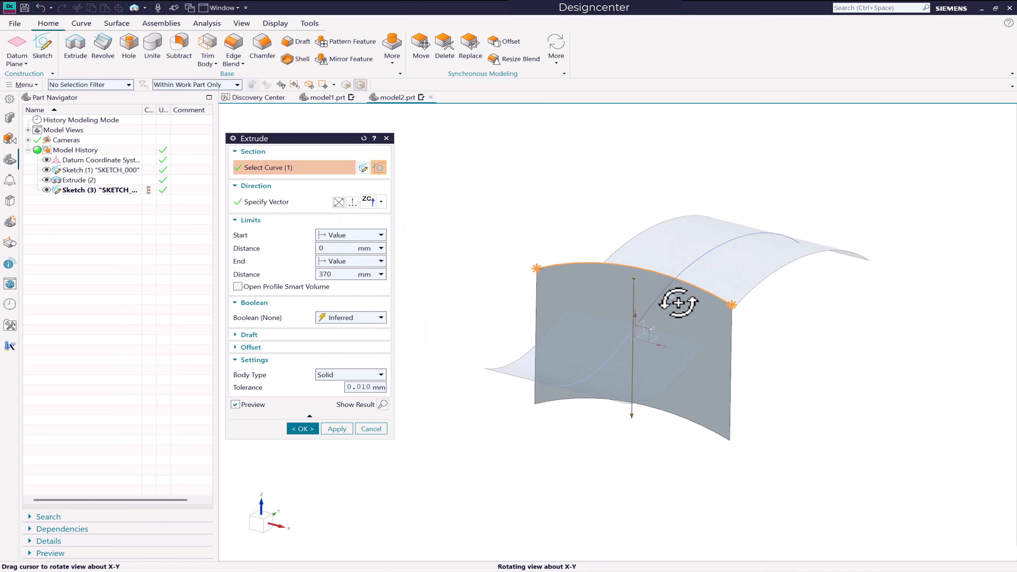
left_click(337, 428)
left_click(369, 428)
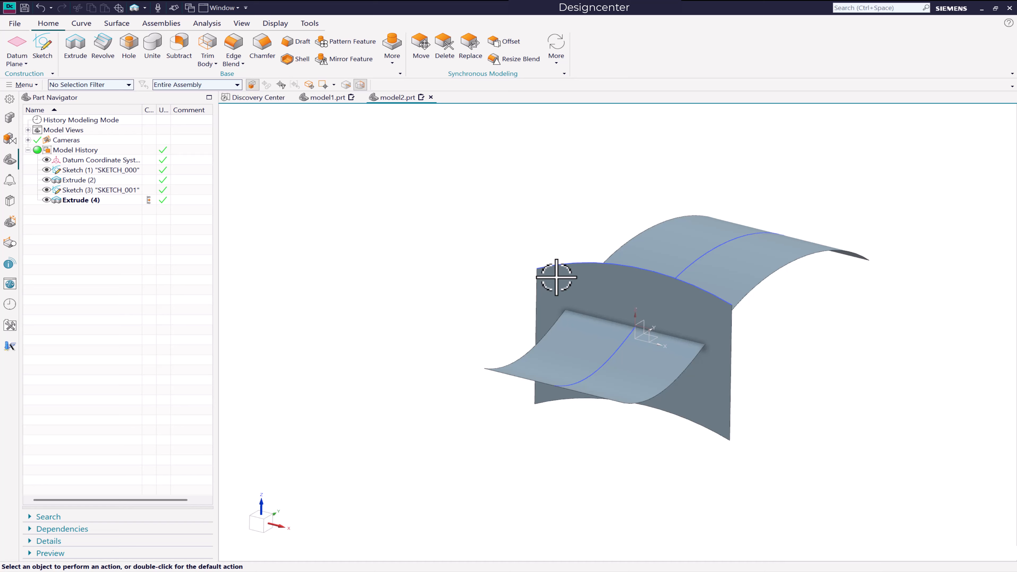
Step: Hide the arc sketch and the spline sketch, leaving only the two extruded sheets
left_click(576, 261)
left_click(627, 350)
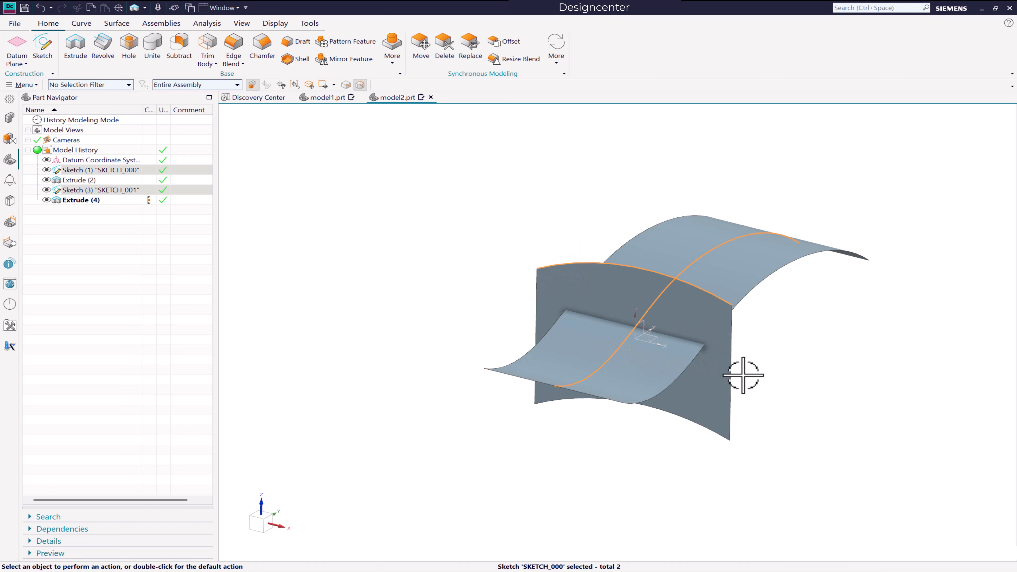
key("ctrl+b")
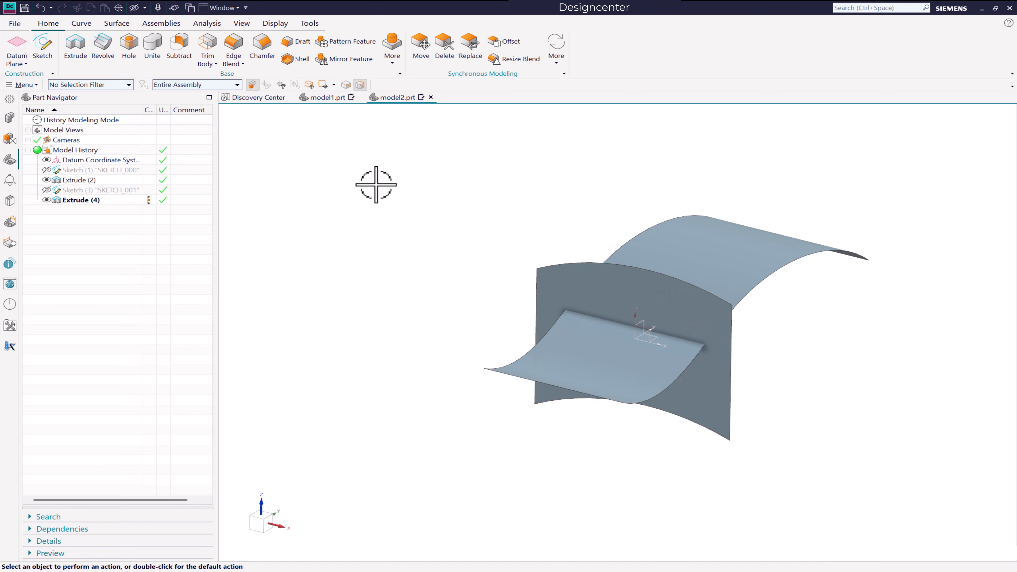
Step: Start a sketch on the vertical sheet's face and add an Intersection Curve where it crosses the wavy sheet
middle_click_drag(482, 271, 493, 295)
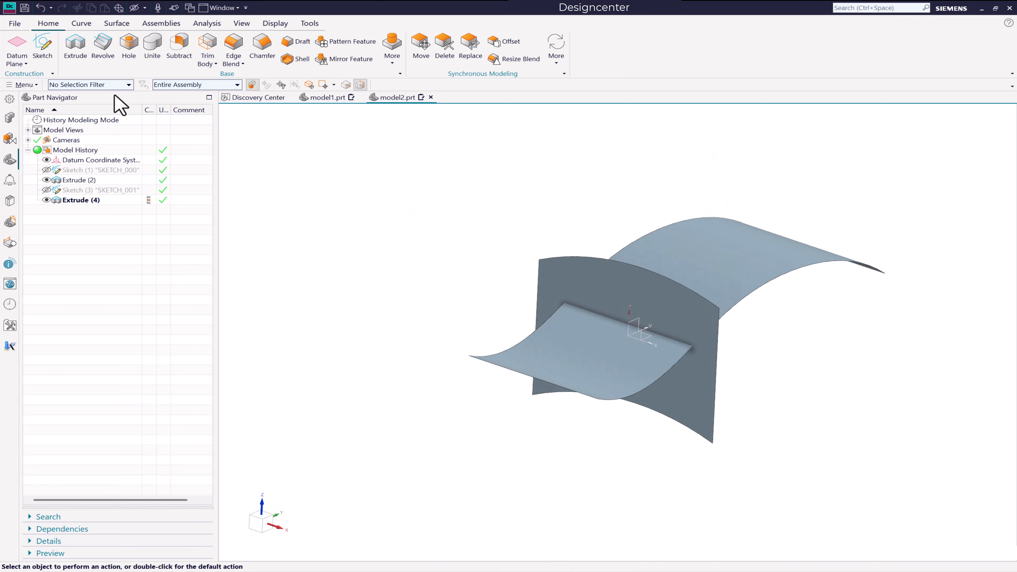
left_click(569, 271)
left_click(337, 316)
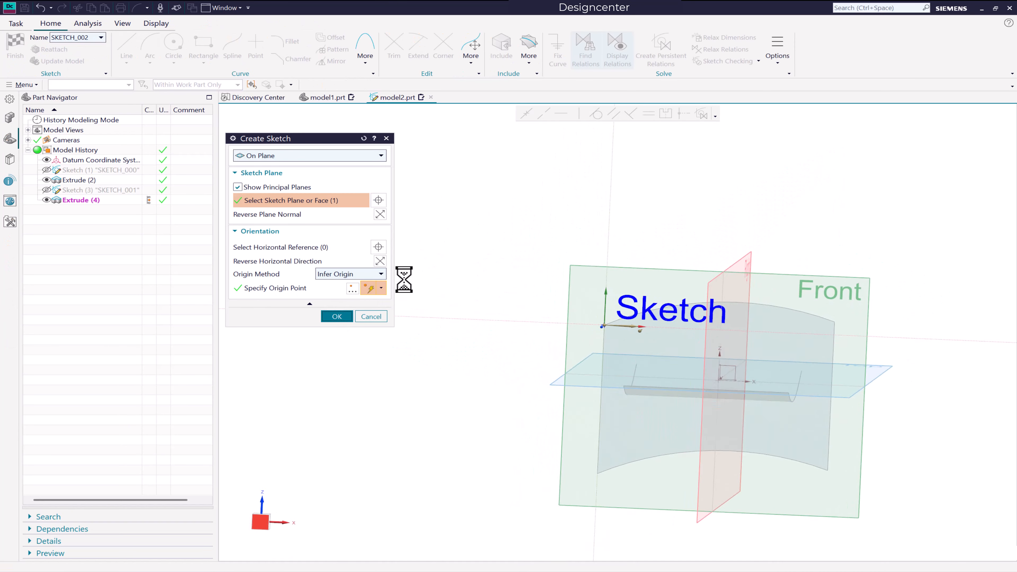
left_click(528, 54)
left_click(557, 111)
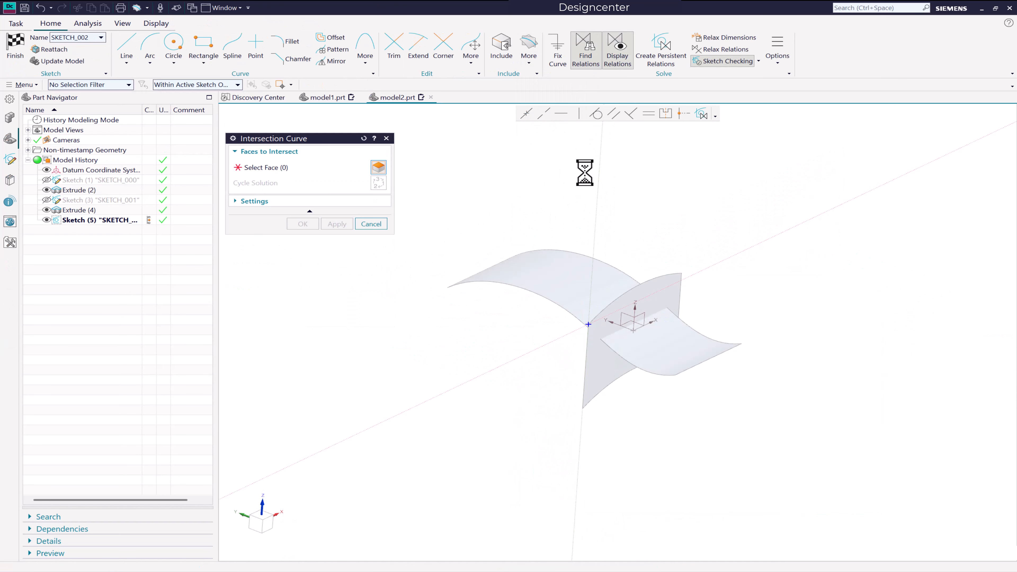
left_click(636, 362)
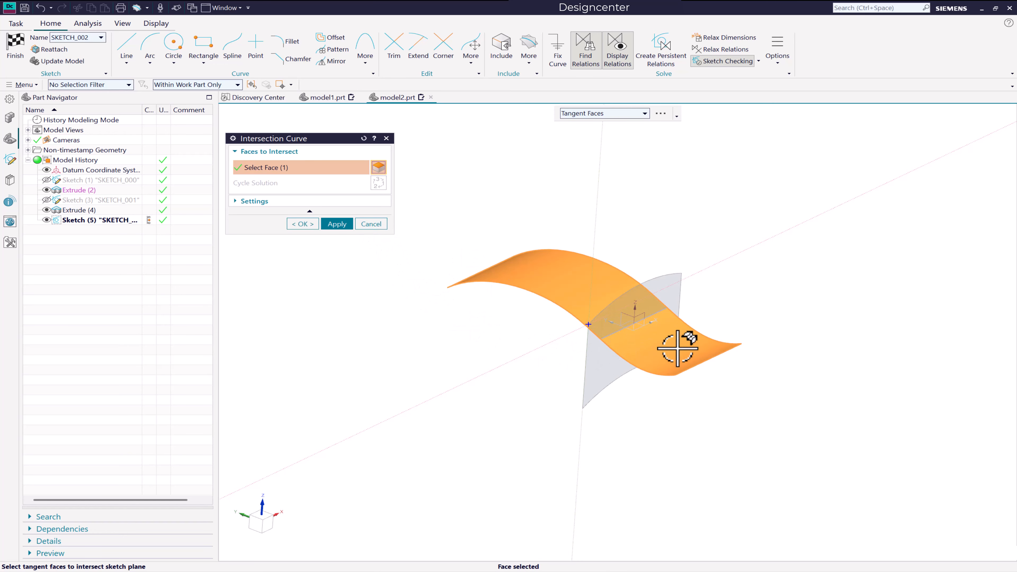
mouse_move(495, 331)
middle_mouse_down()
mouse_move(522, 311)
mouse_move(536, 320)
mouse_move(511, 324)
middle_mouse_up()
left_click(338, 224)
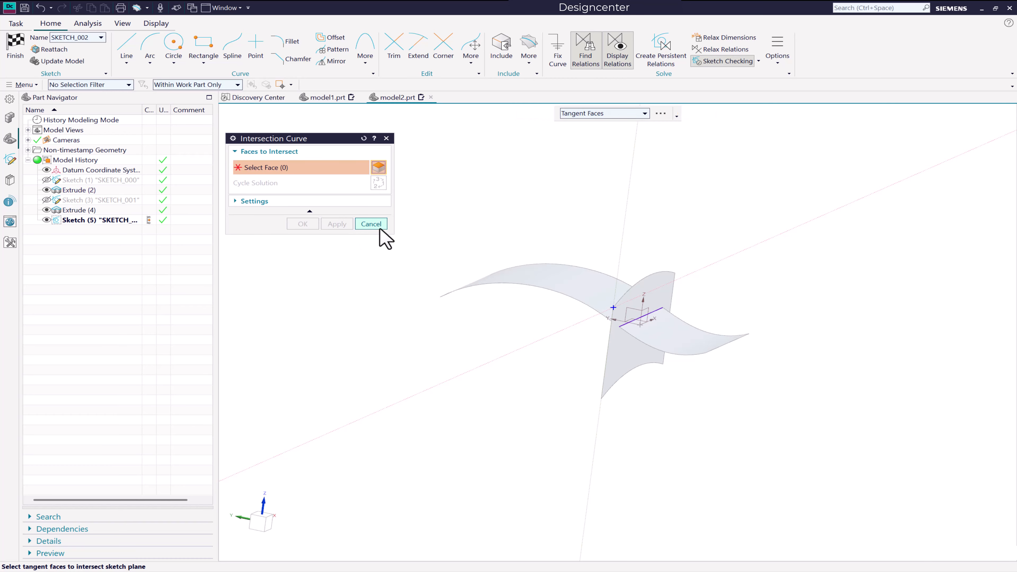
left_click(374, 225)
middle_click_drag(449, 318, 560, 353)
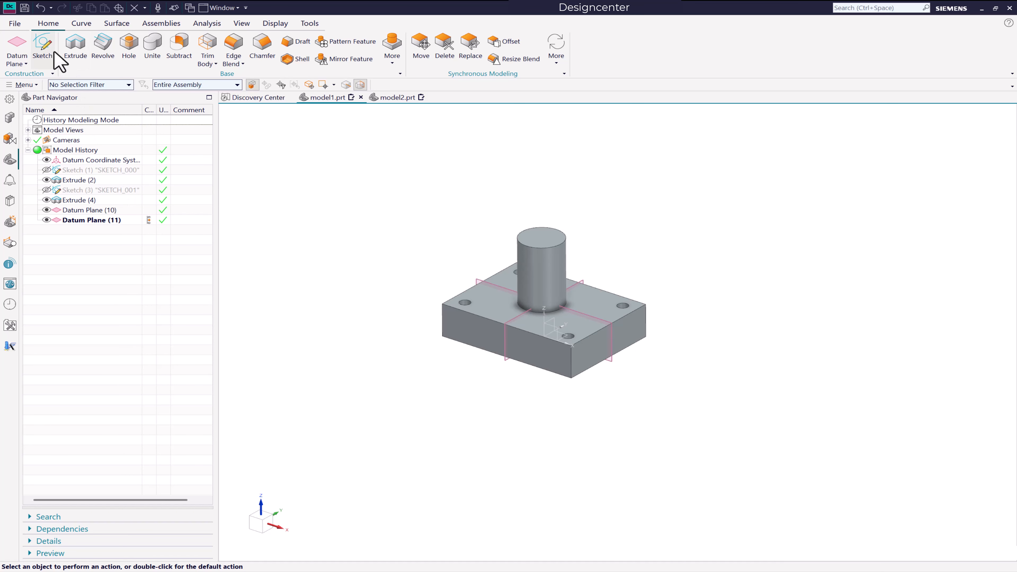
Step: Create a sketch on the vertical datum plane that runs lengthwise through the middle of the plate
left_click(45, 48)
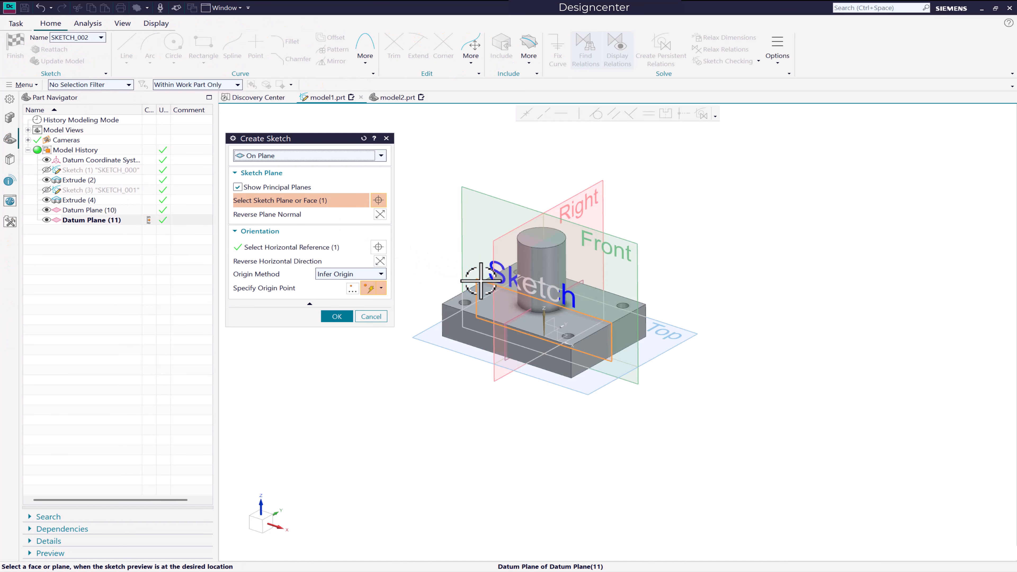
left_click(336, 316)
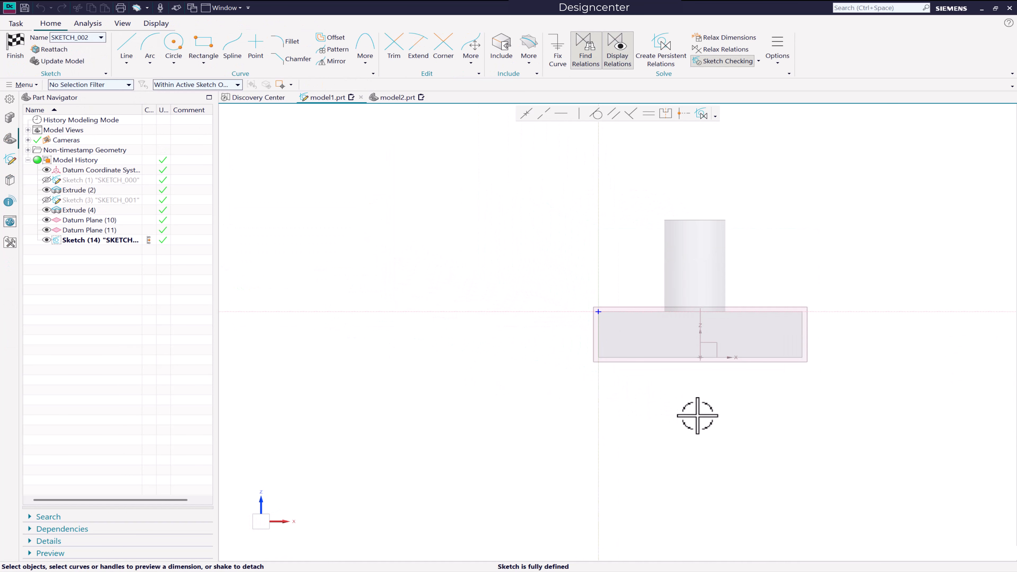
scroll(702, 340, "up", 2)
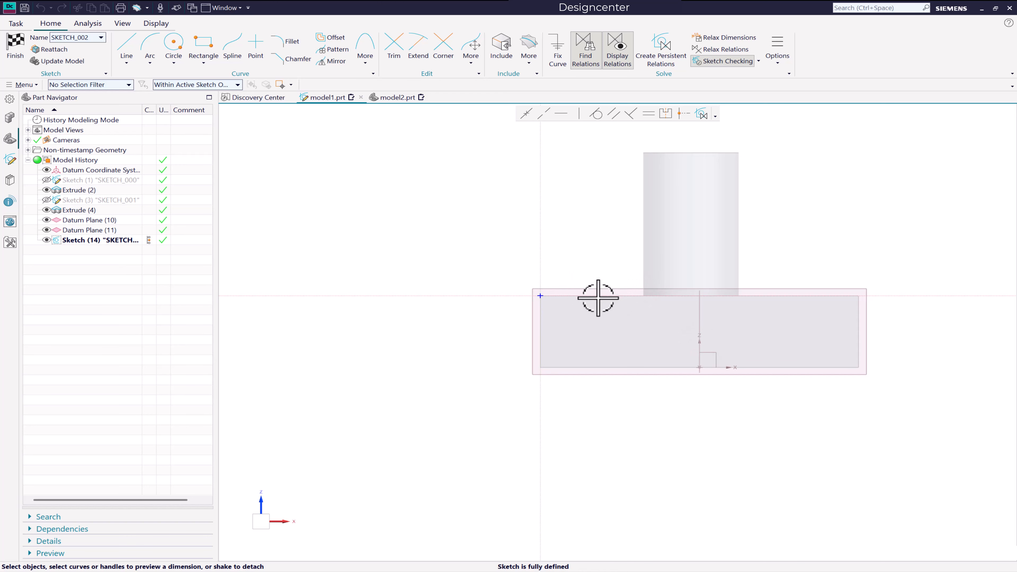
scroll(556, 274, "down", 2)
mouse_move(556, 275)
middle_mouse_down()
mouse_move(491, 275)
mouse_move(506, 286)
middle_mouse_up()
scroll(495, 252, "down", 2)
scroll(602, 264, "up", 2)
Step: Add intersection points where the boss's circular base edge crosses the sketch plane, applying both cycled solutions
left_click(530, 58)
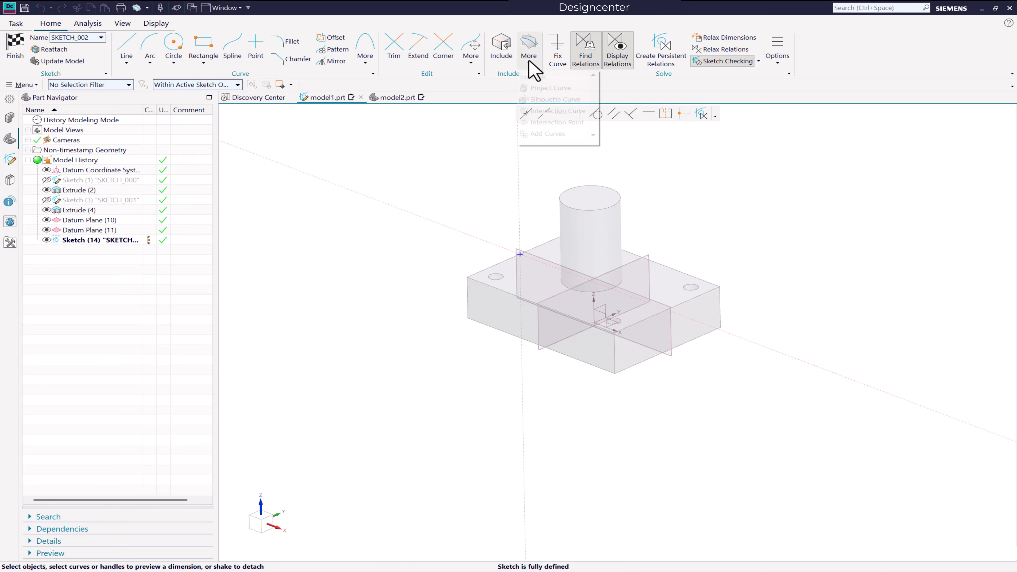
left_click(534, 120)
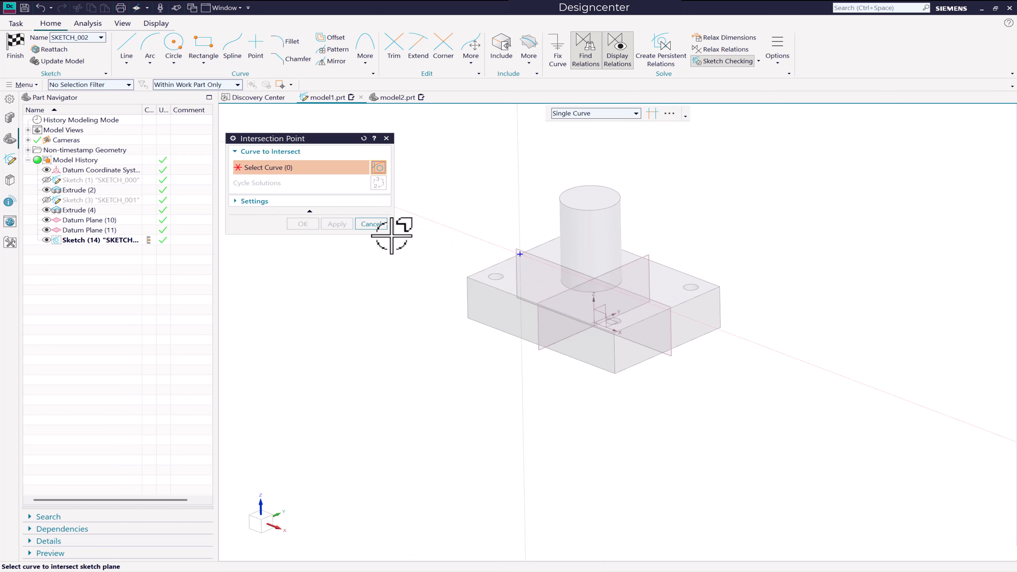
left_click(562, 279)
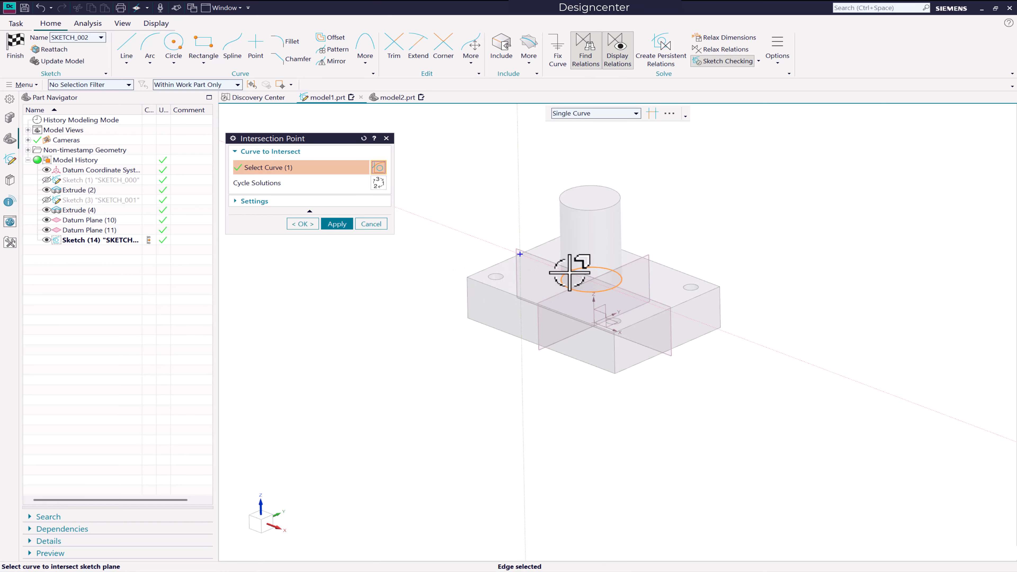
left_click(343, 225)
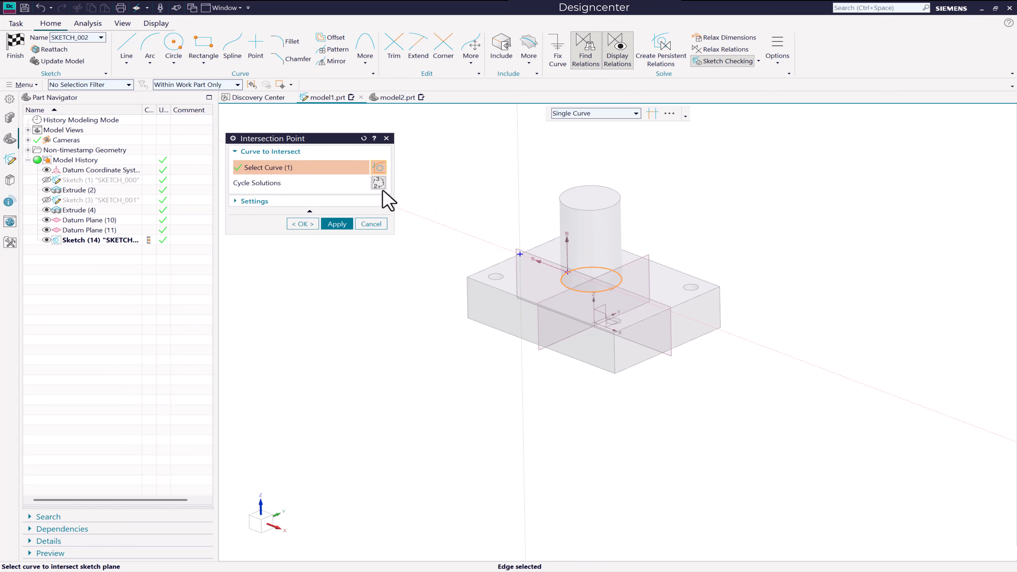
left_click(337, 224)
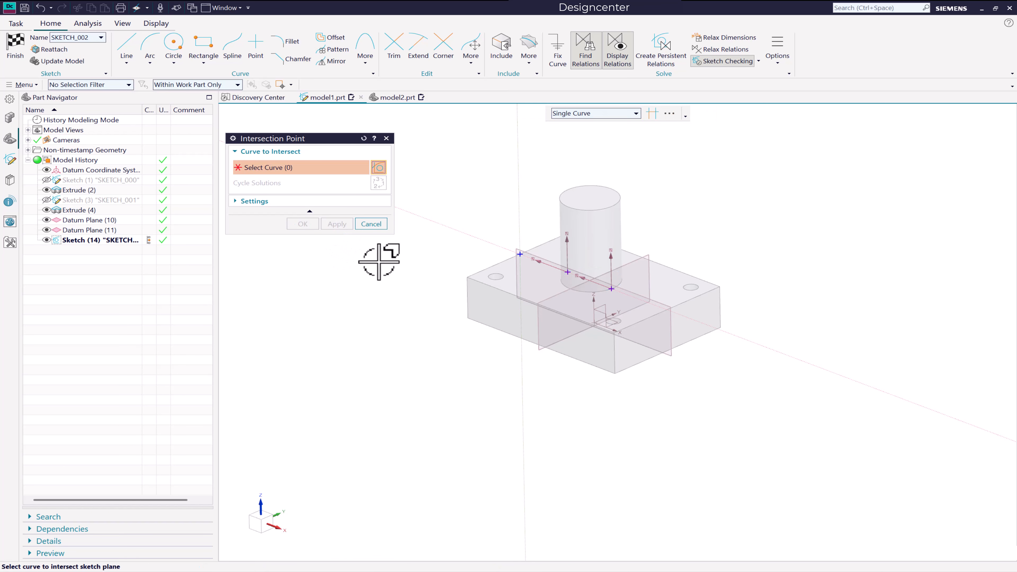
Step: Add intersection points where the plate's two short upper edges cross the sketch plane, and finish the sketch
left_click(503, 255)
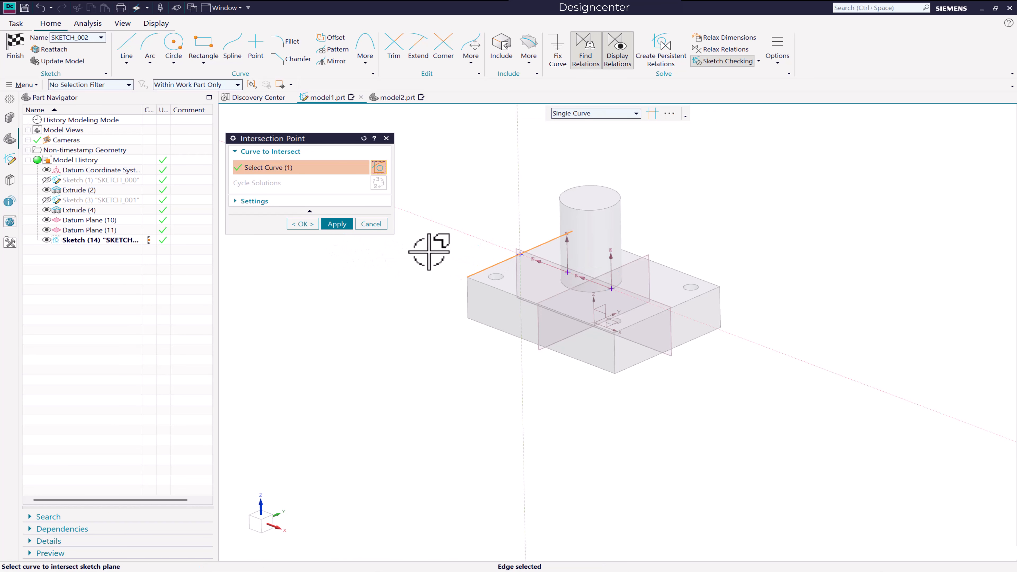
left_click(345, 228)
scroll(522, 257, "up", 5)
scroll(516, 257, "down", 5)
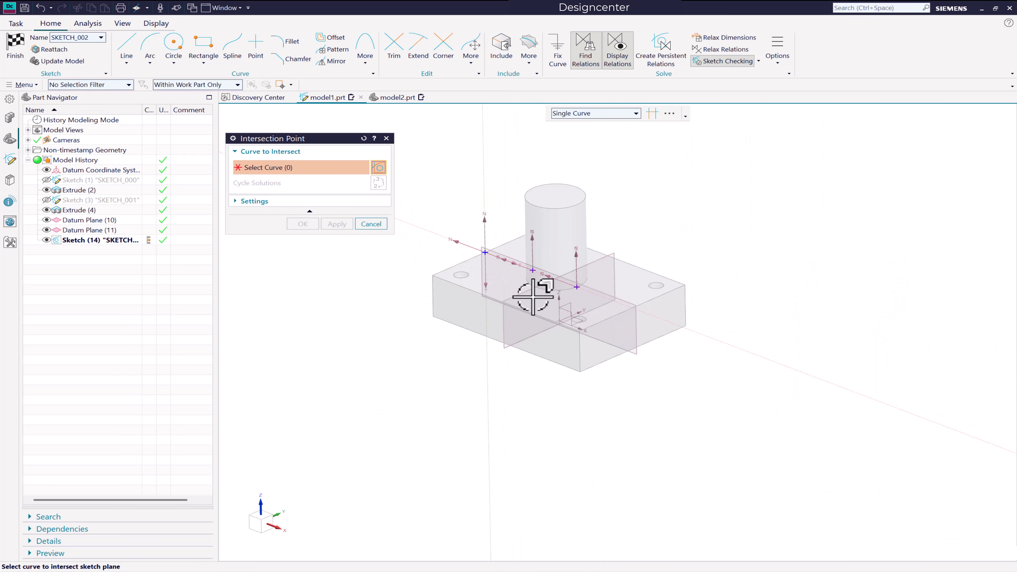
left_click(601, 304)
left_click(336, 223)
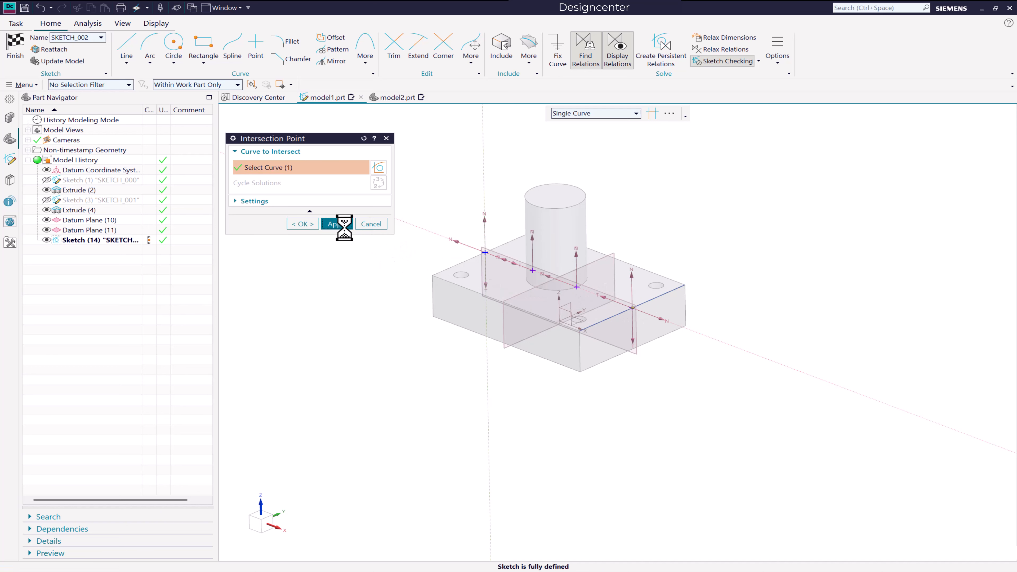
left_click(370, 224)
scroll(633, 305, "up", 3)
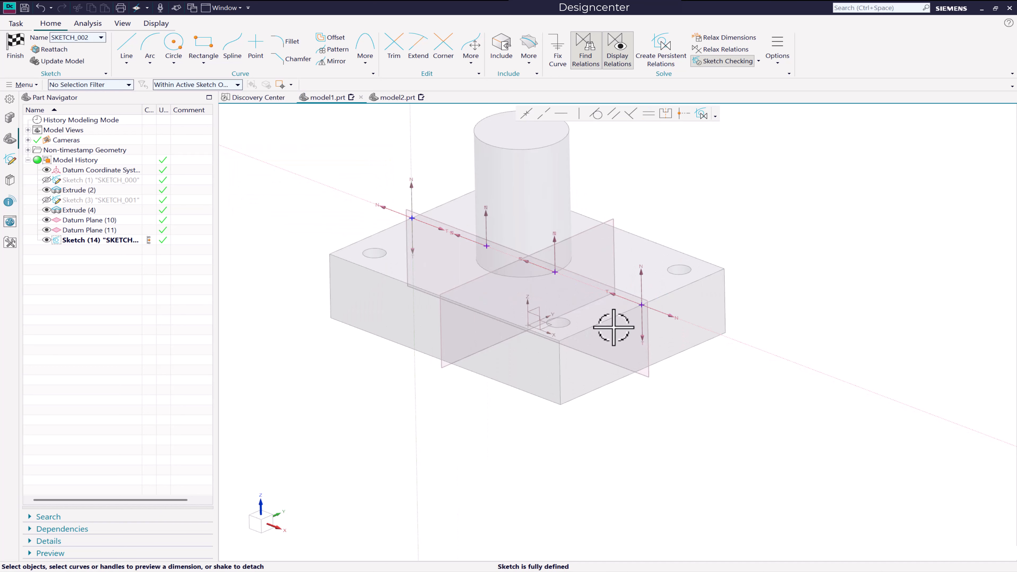
scroll(613, 325, "down", 1)
left_click(16, 46)
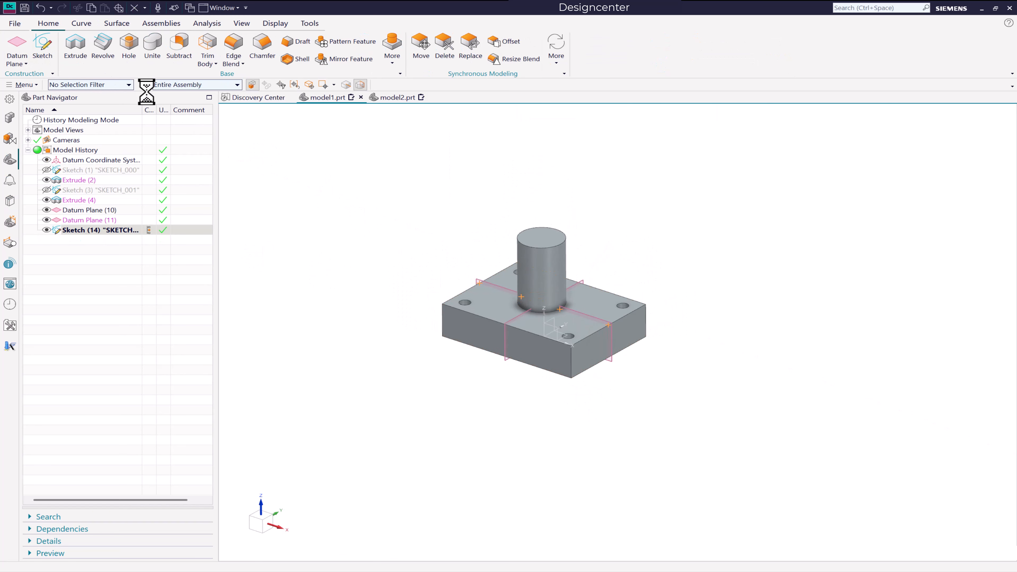
Step: Create a sketch on the plate's short side face at the positive X end
left_click(595, 348)
left_click(343, 315)
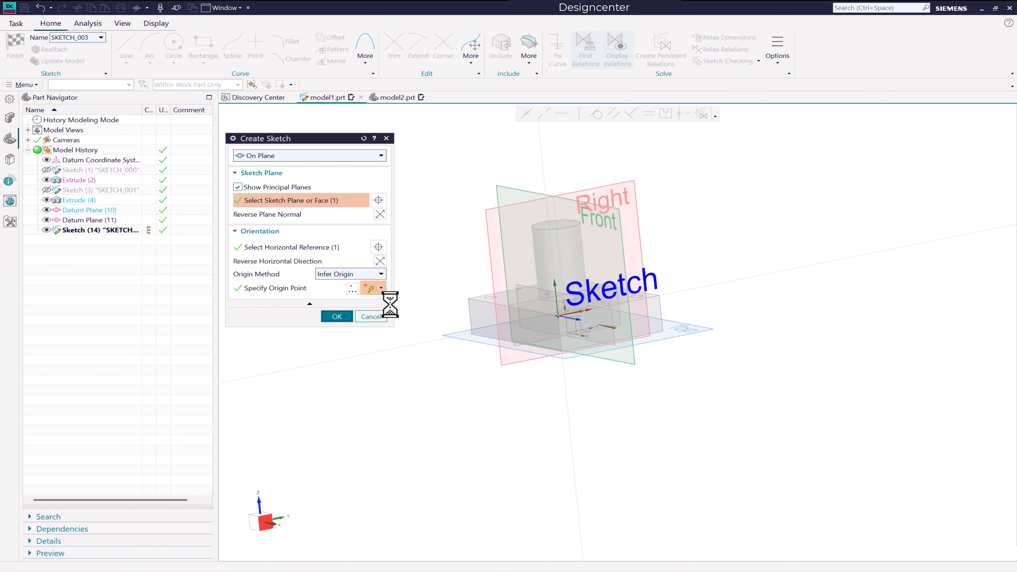
middle_click_drag(624, 324, 738, 384)
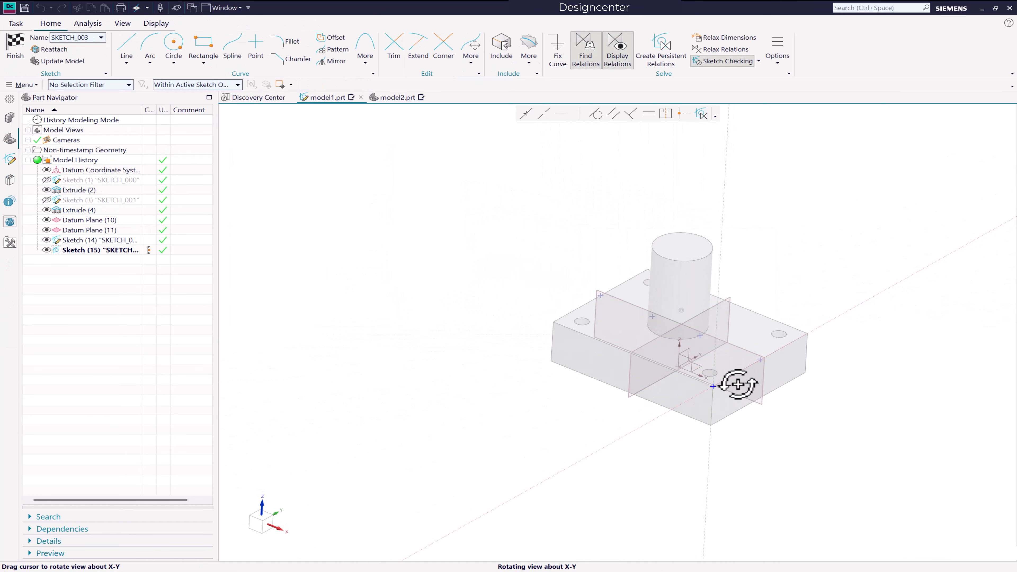
scroll(767, 389, "up", 2)
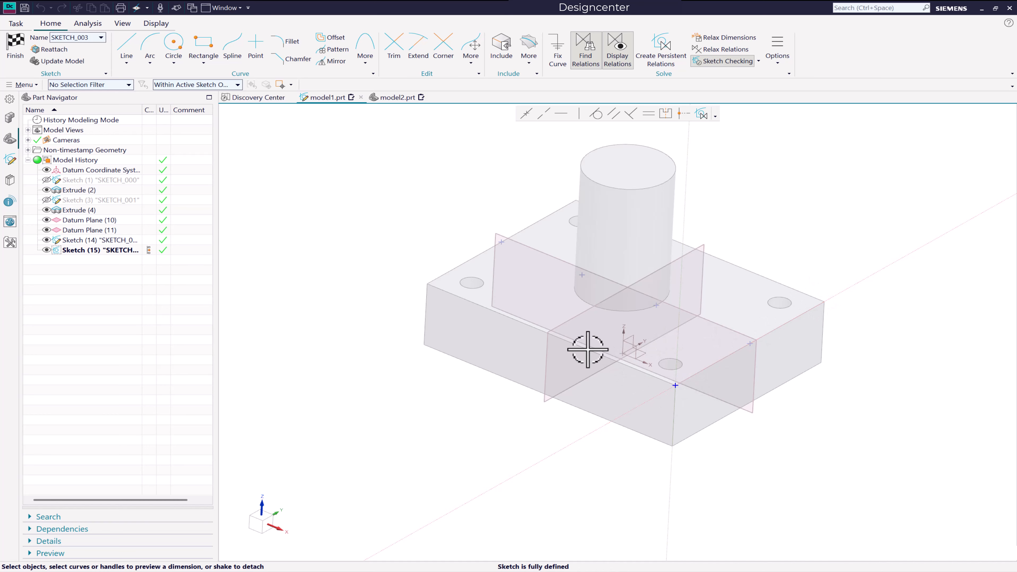
Step: Add intersection points where the plate's front and rear long upper edges meet the side-face sketch plane
left_click(529, 56)
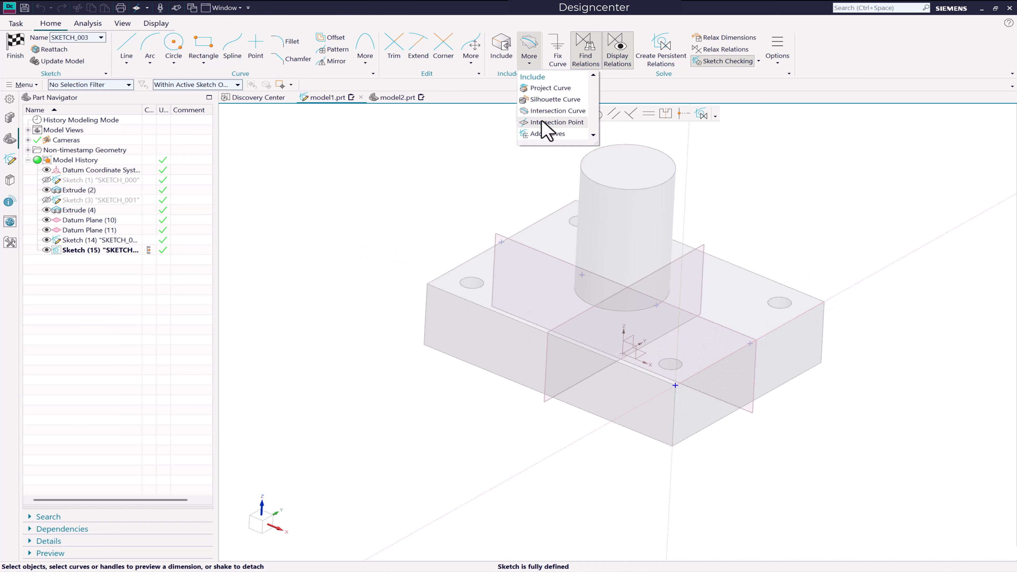
left_click(552, 126)
left_click(599, 364)
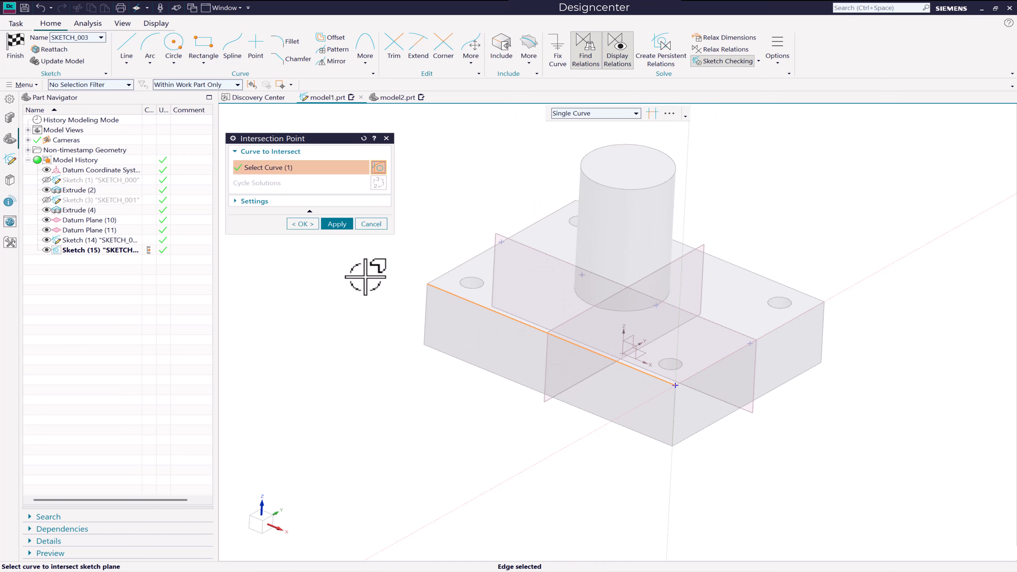
left_click(337, 223)
left_click(371, 224)
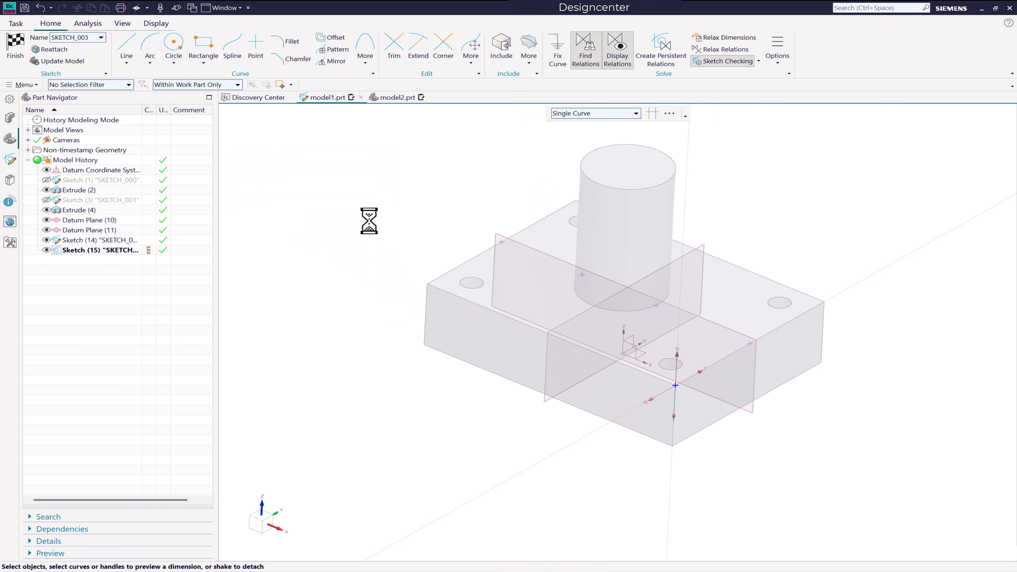
left_click(528, 58)
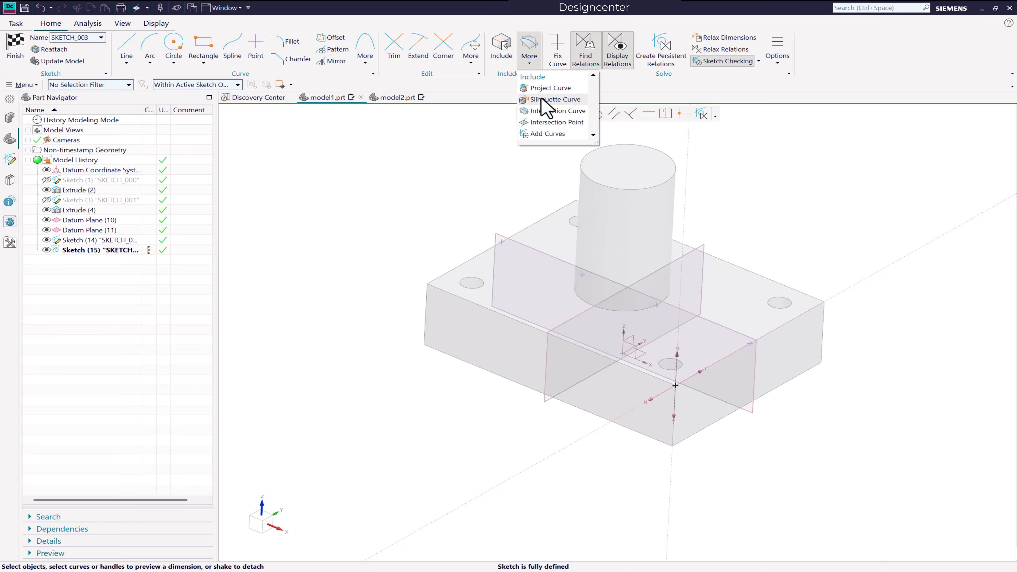
left_click(549, 127)
left_click(750, 287)
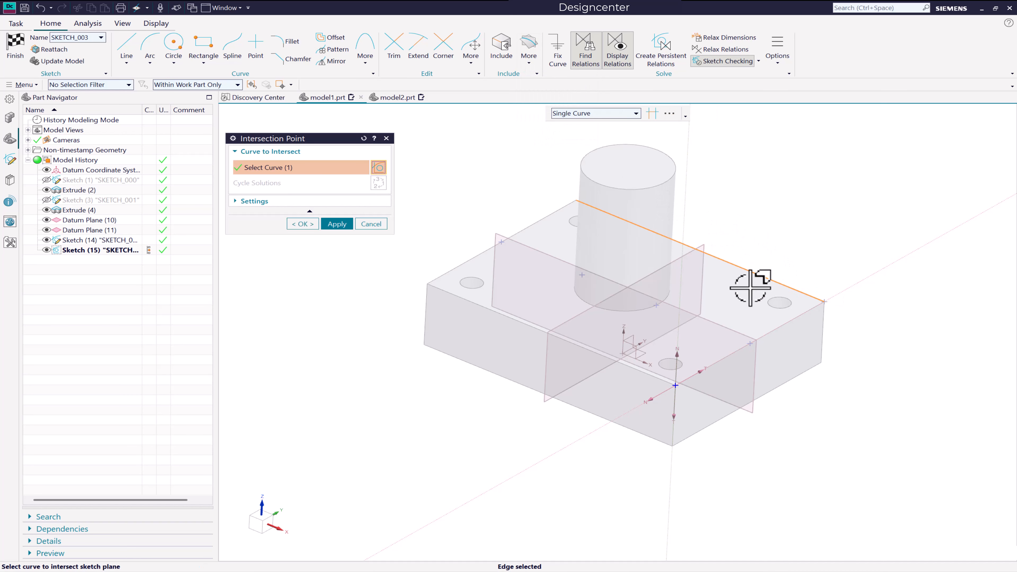
left_click(336, 224)
left_click(371, 225)
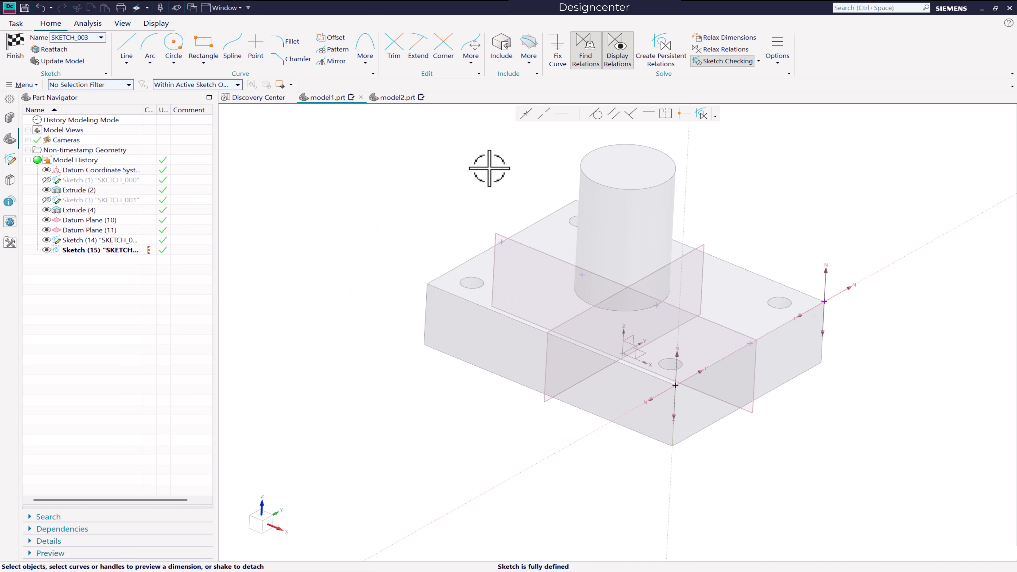
middle_click_drag(488, 168, 479, 168)
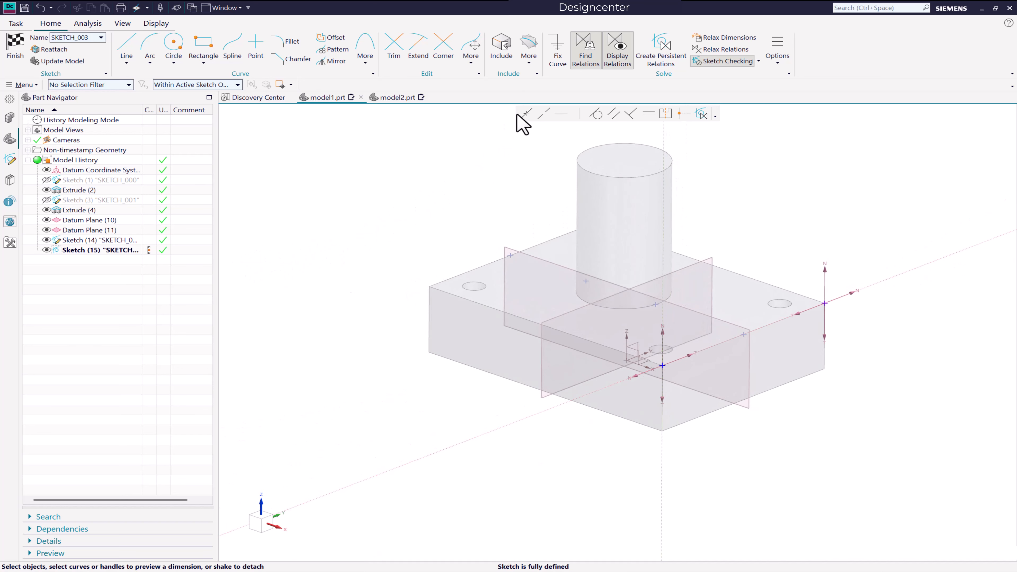
left_click(530, 60)
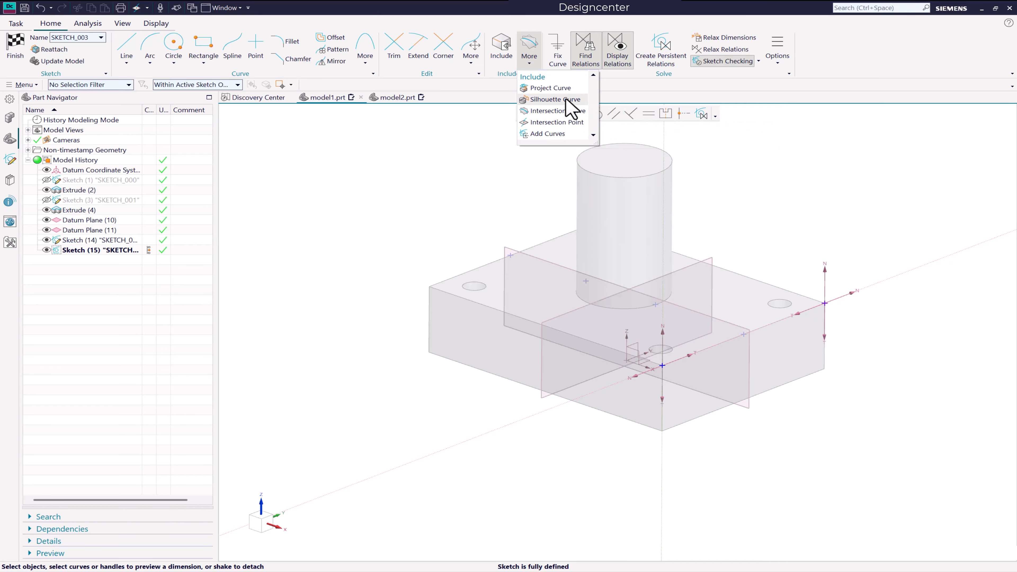
left_click(557, 123)
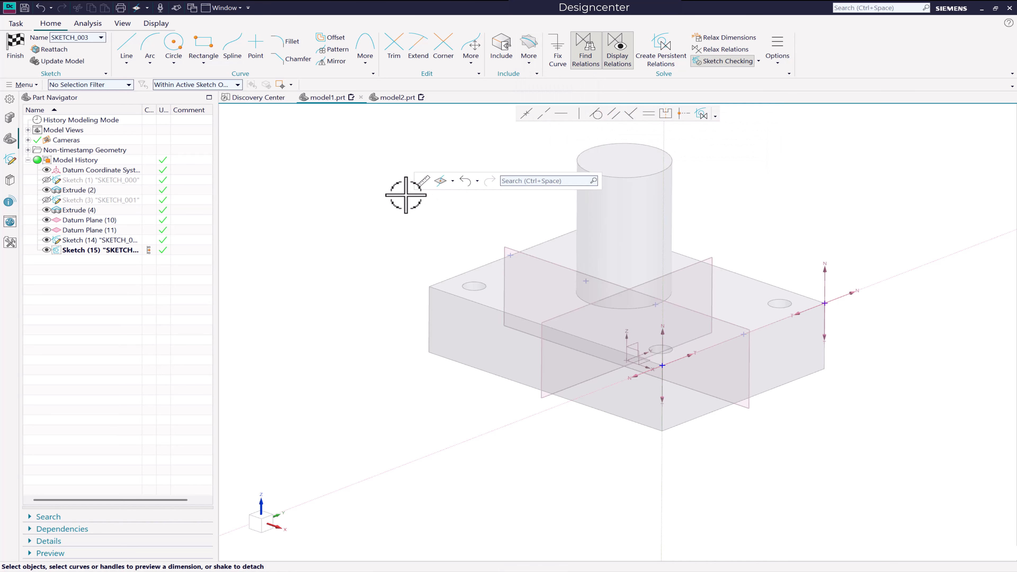